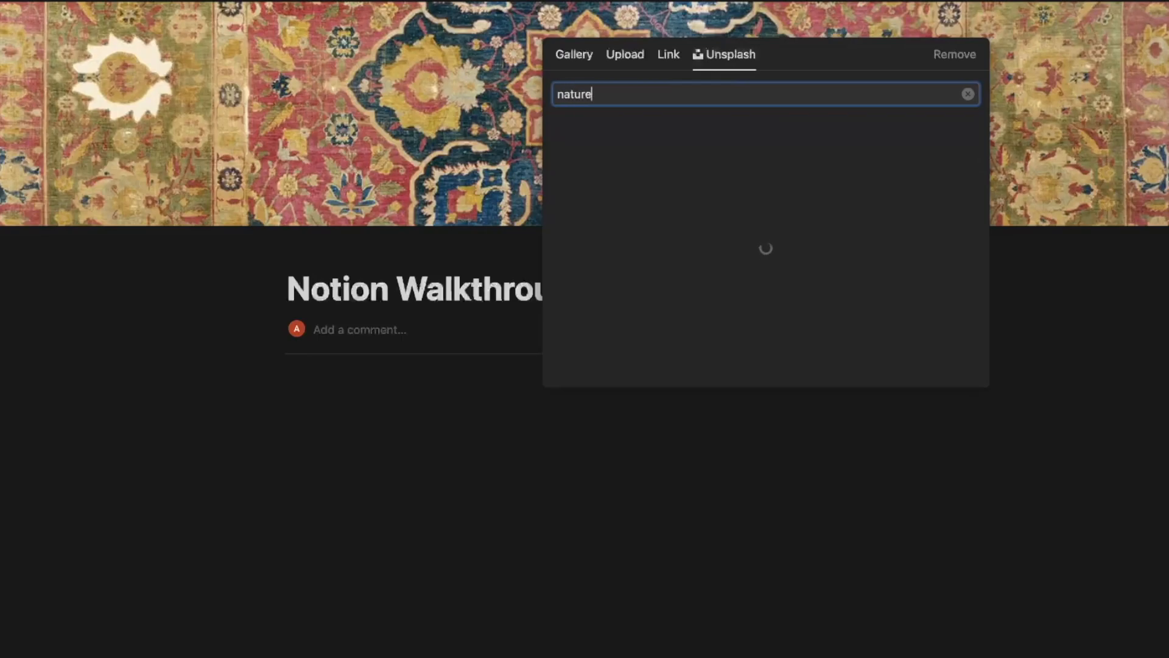
- Set the Unsplash waterfall photo as the page cover and reposition it so the white bridge shows
{"action": "left_click", "coordinate": [714, 153]}
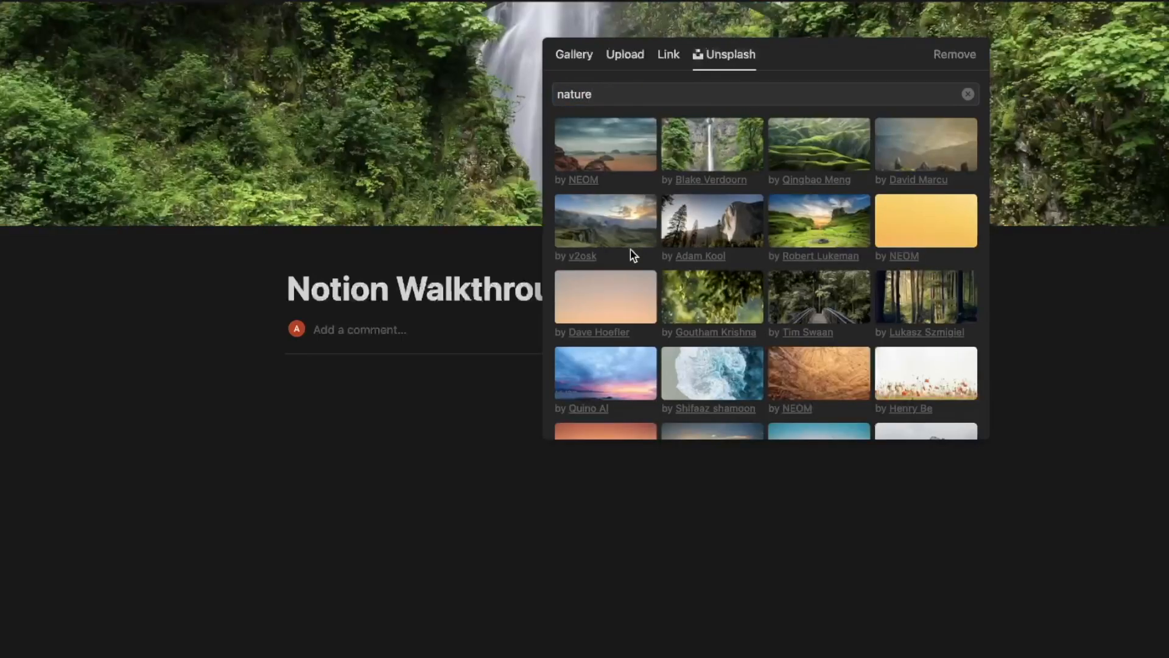
{"action": "left_click", "coordinate": [1100, 312]}
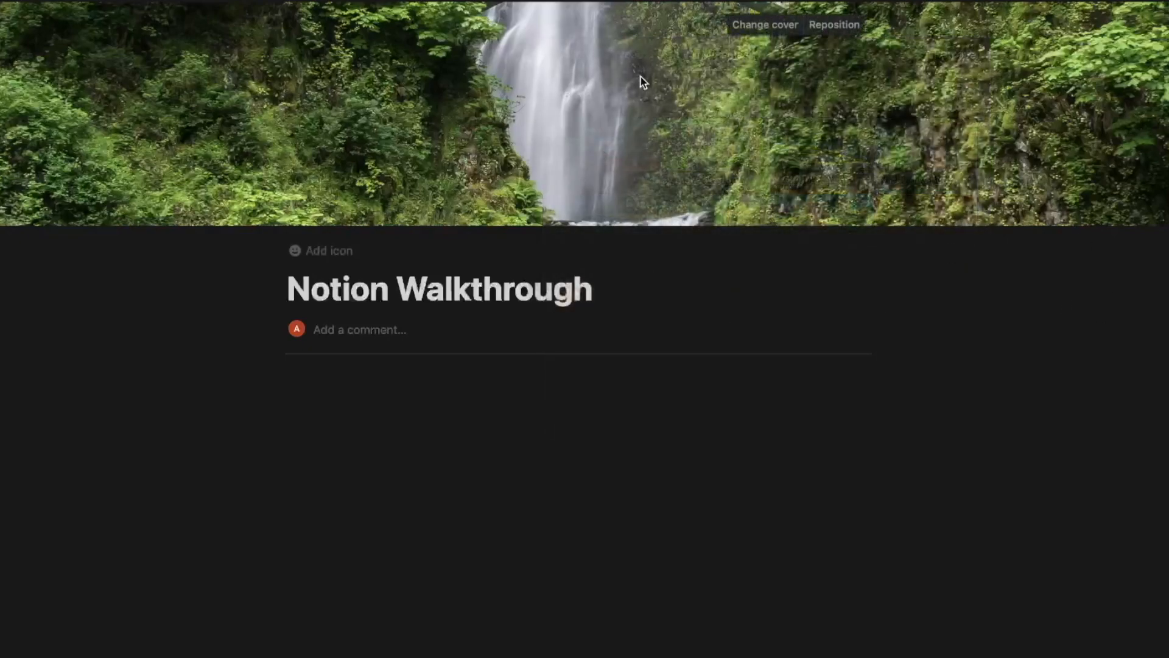
{"action": "left_click", "coordinate": [839, 33]}
{"action": "left_click_drag", "start_coordinate": [670, 98], "coordinate": [686, 283]}
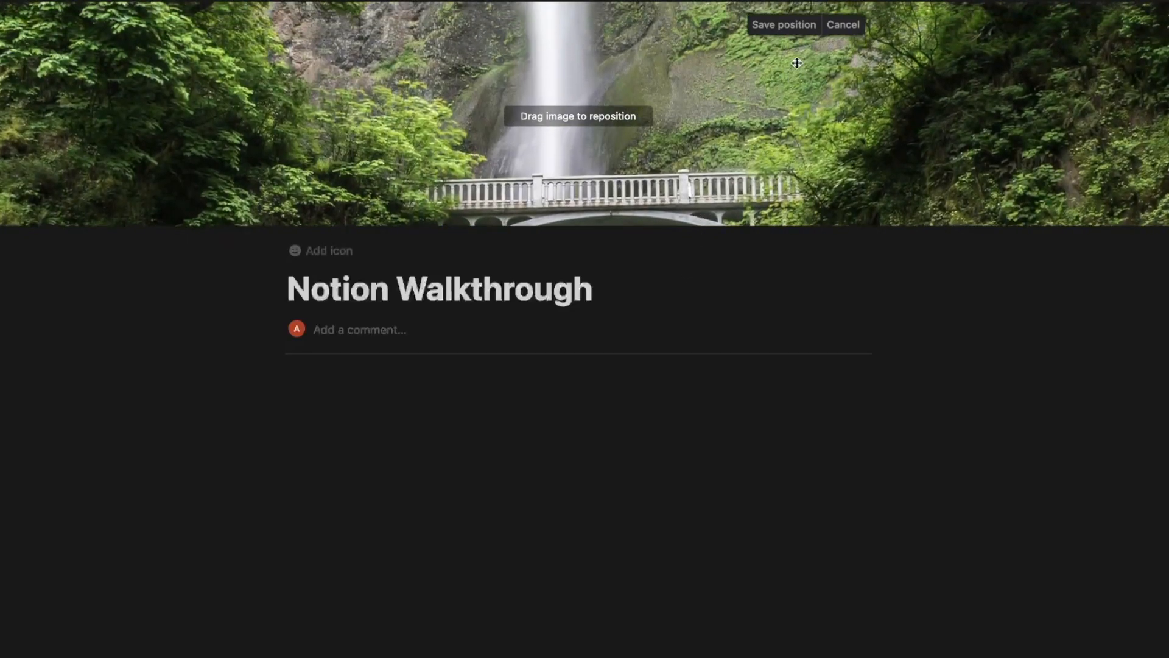
{"action": "left_click", "coordinate": [790, 30]}
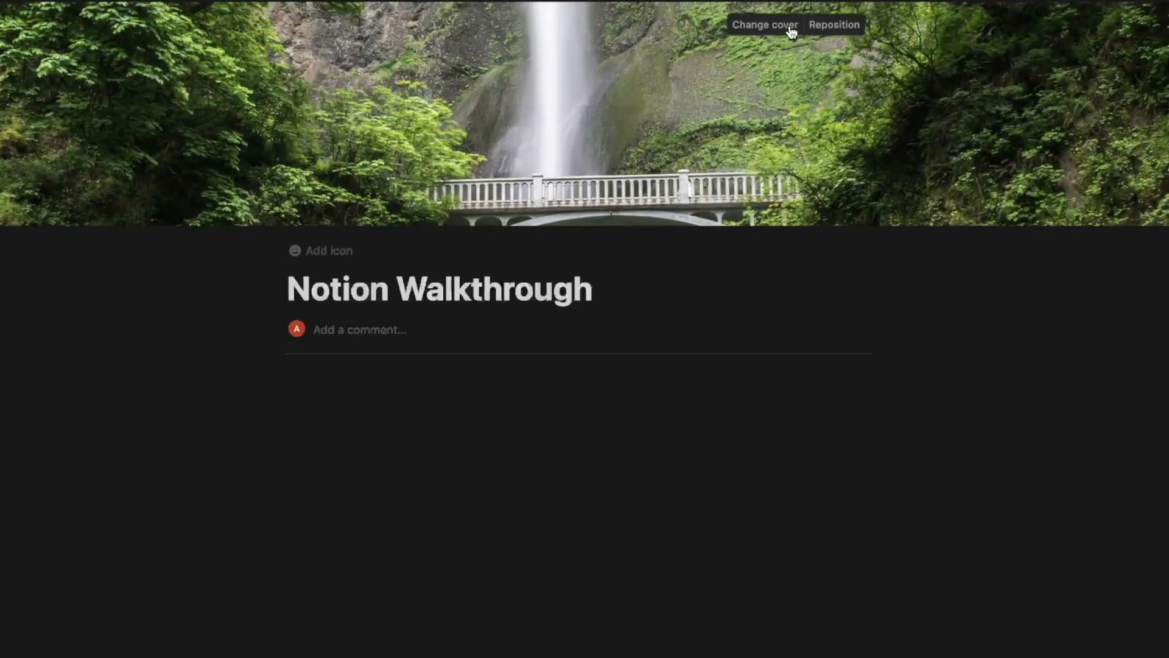
- Add the red apple emoji as the icon of the Notion Walkthrough page
{"action": "left_click", "coordinate": [310, 251]}
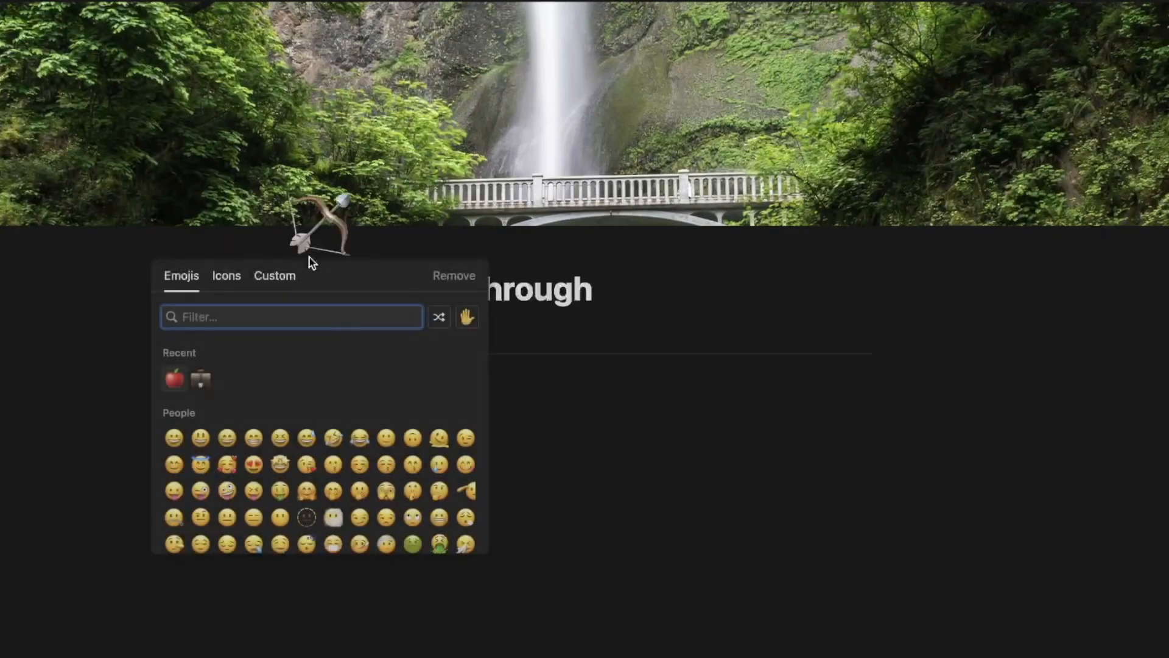
{"action": "left_click", "coordinate": [175, 377]}
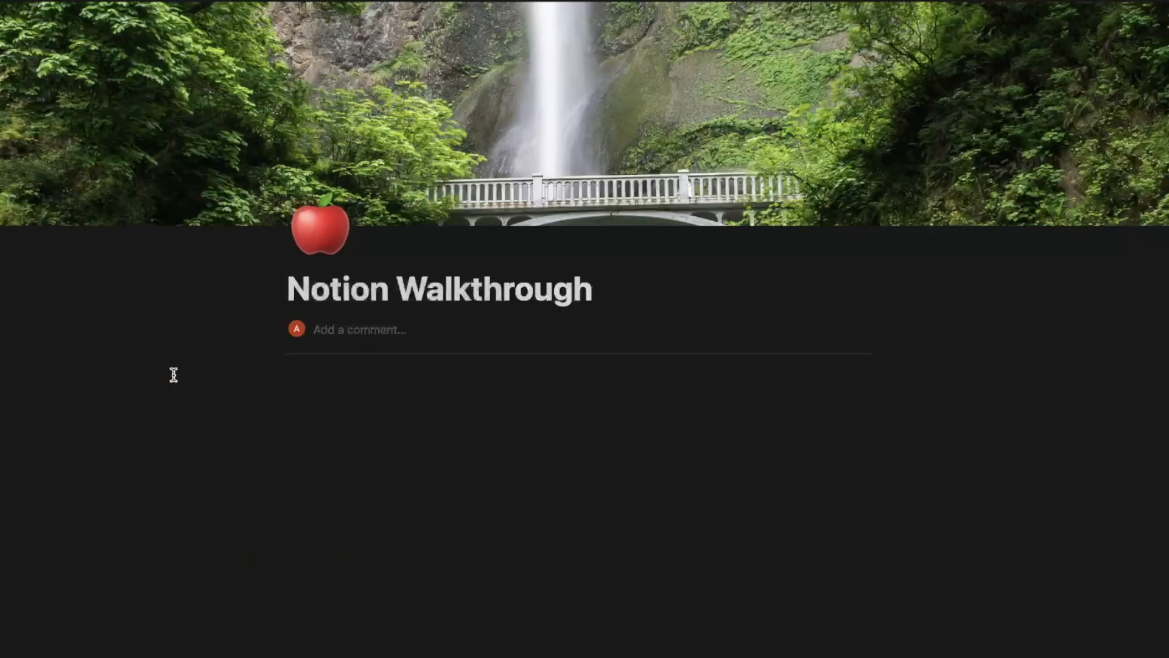
- Insert a quote block in the empty body of the page
{"action": "left_click", "coordinate": [337, 381]}
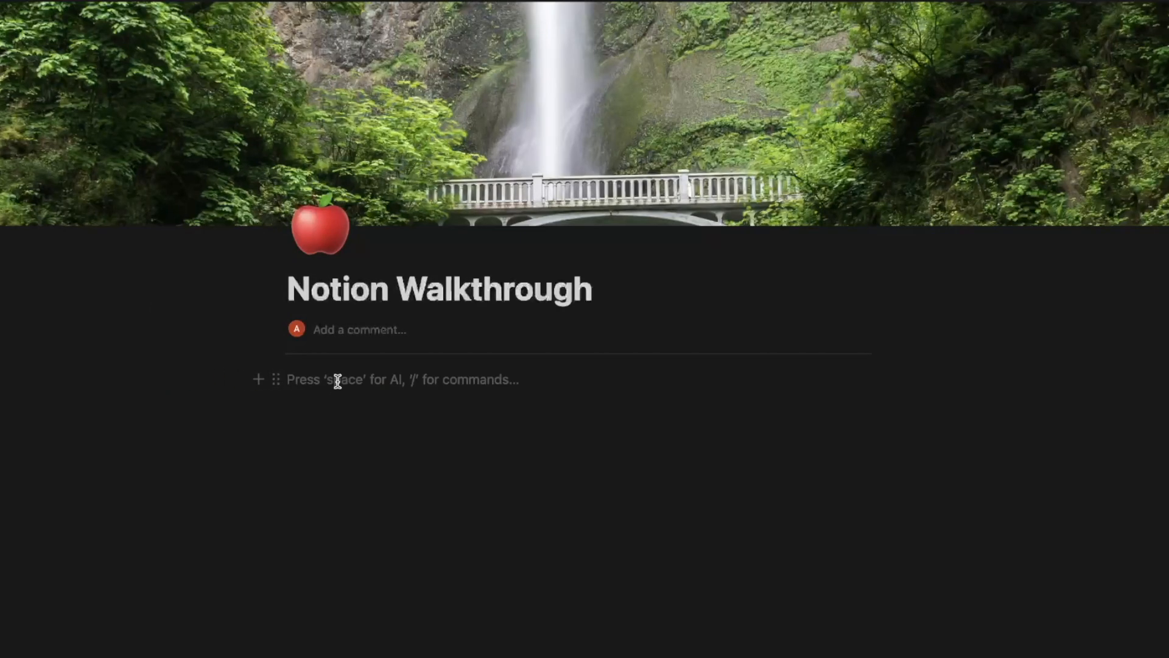
{"action": "type", "text": "/"}
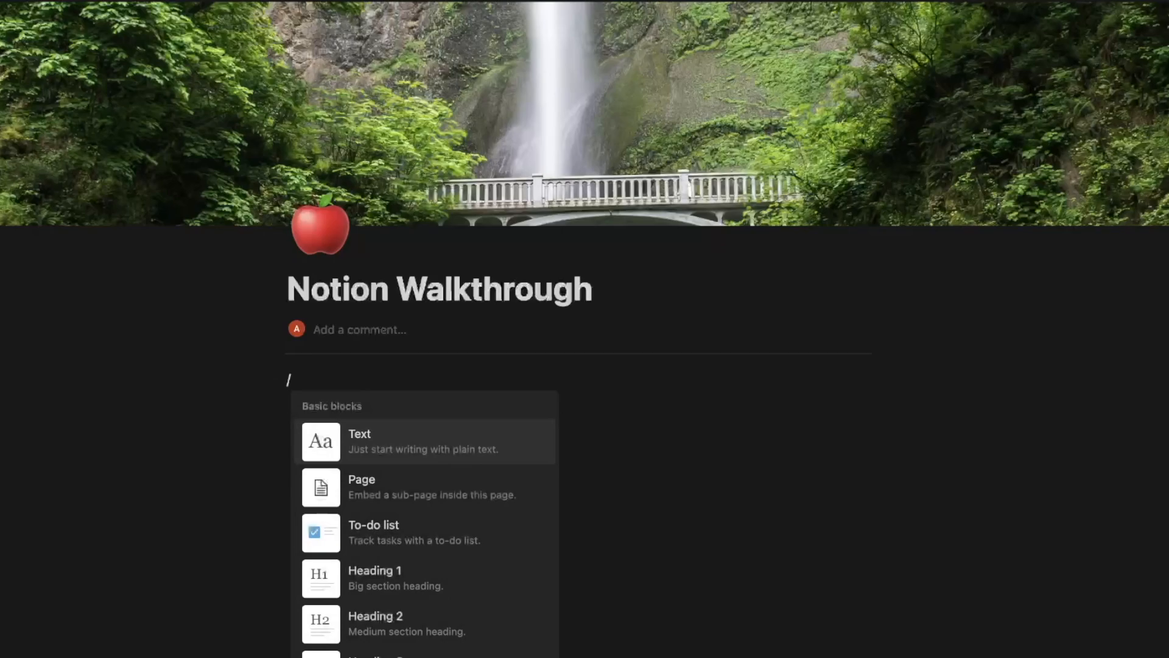
{"action": "type", "text": "quote"}
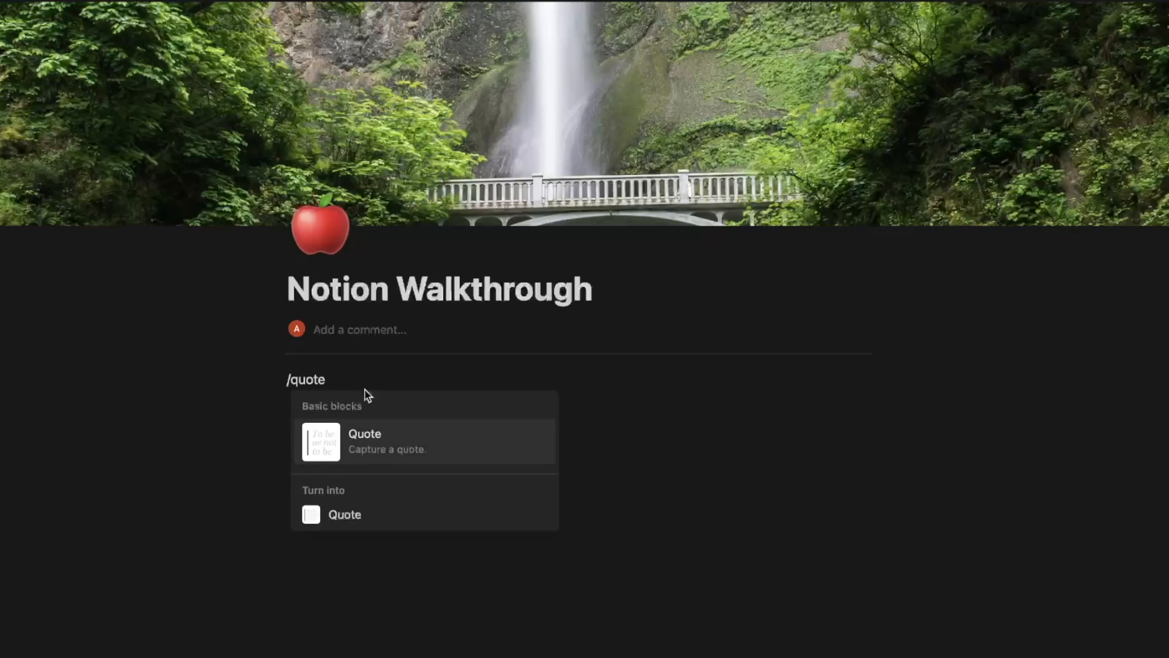
{"action": "left_click", "coordinate": [392, 434]}
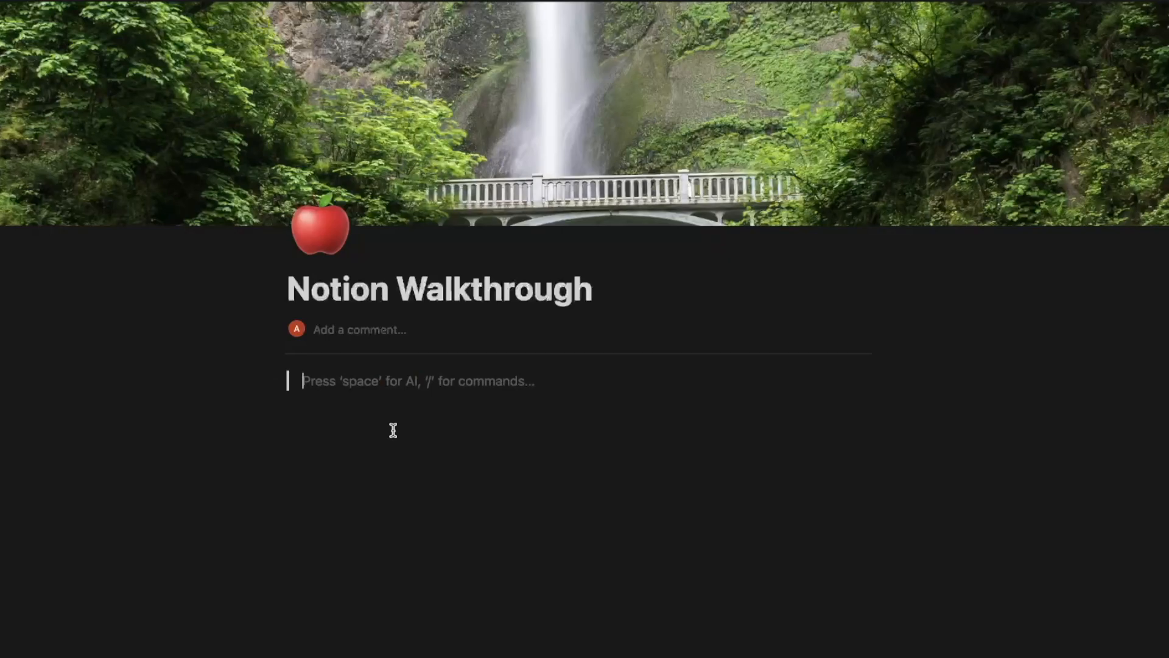
- Enter the quote "Our greatest weakness lies in giving up. The most certain way to succeed is always to try just one more time - Thomas Edison"
{"action": "type", "text": "Our greatest "}
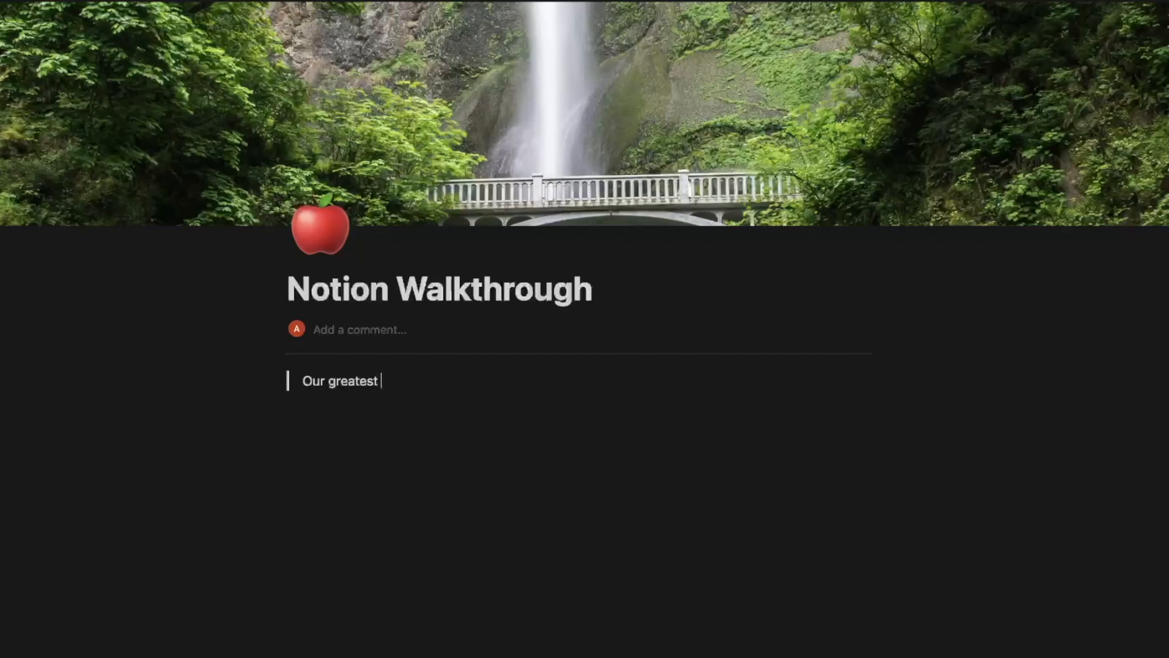
{"action": "type", "text": "weakness lies in"}
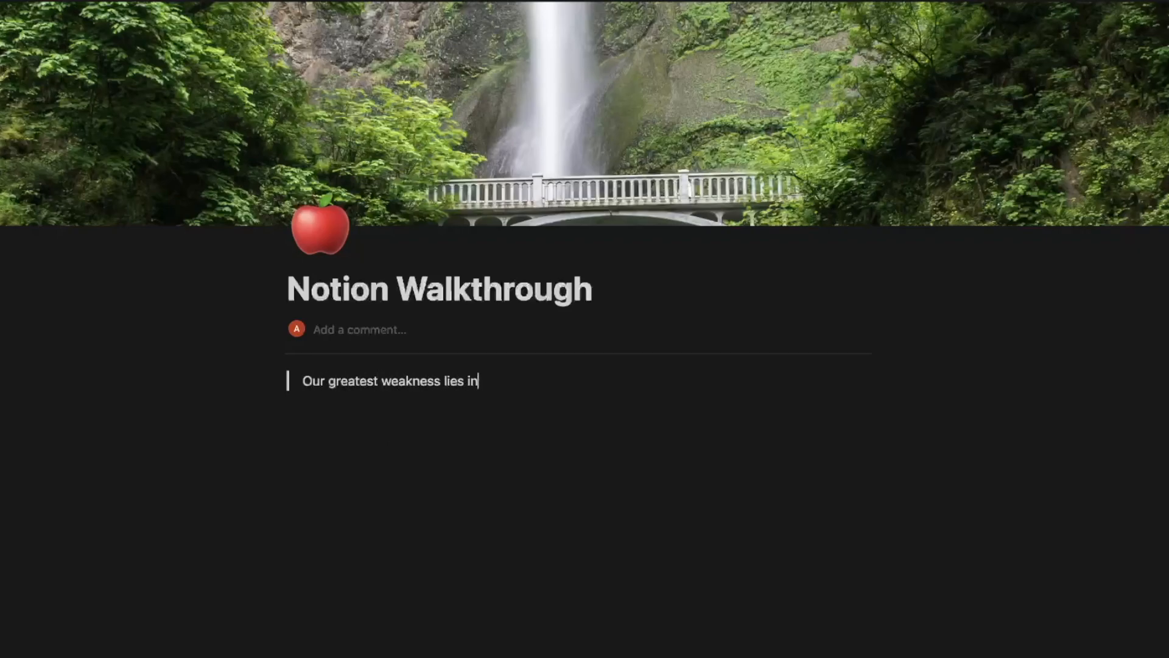
{"action": "type", "text": " giving up. The m"}
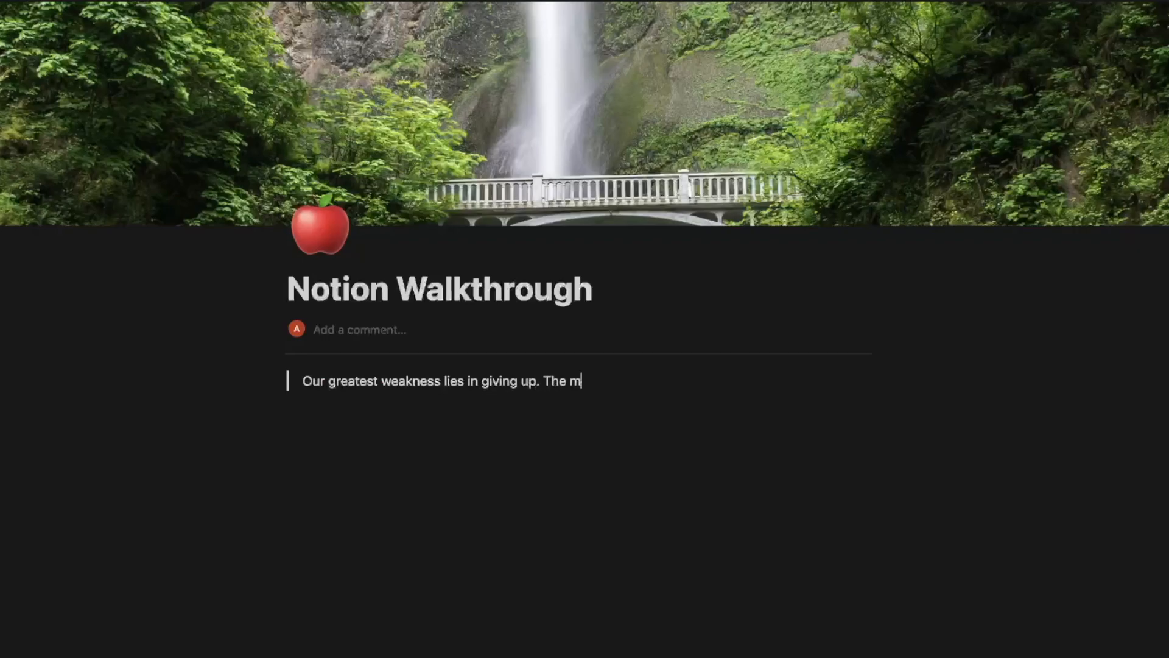
{"action": "type", "text": "ost certain way to "}
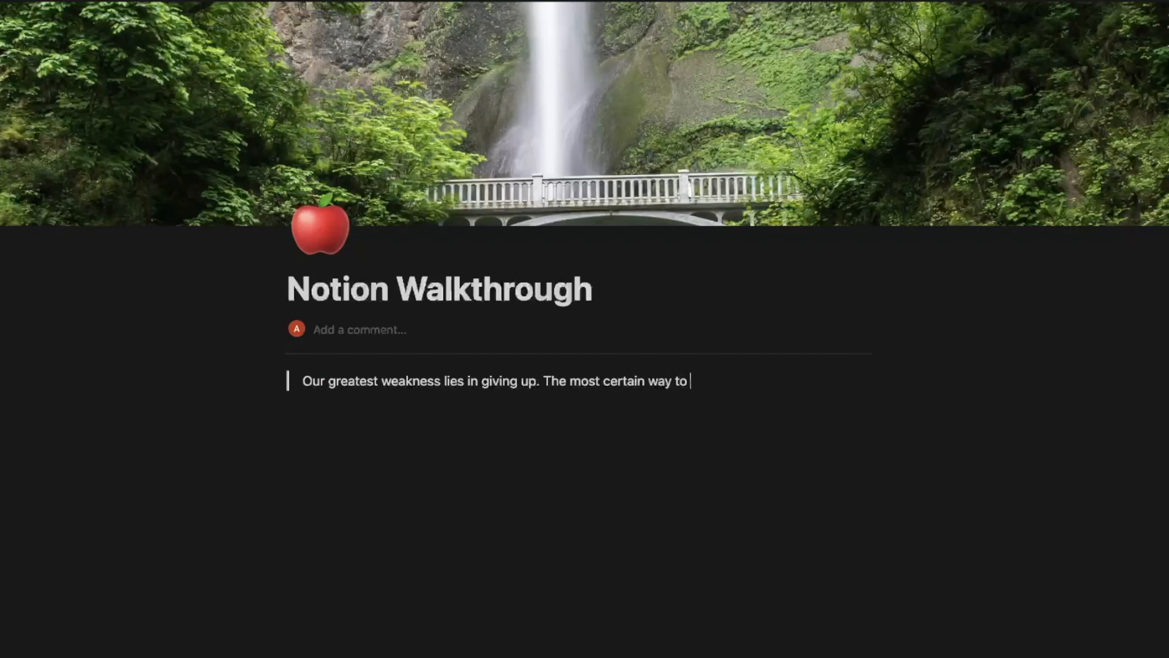
{"action": "type", "text": "succeed is alw"}
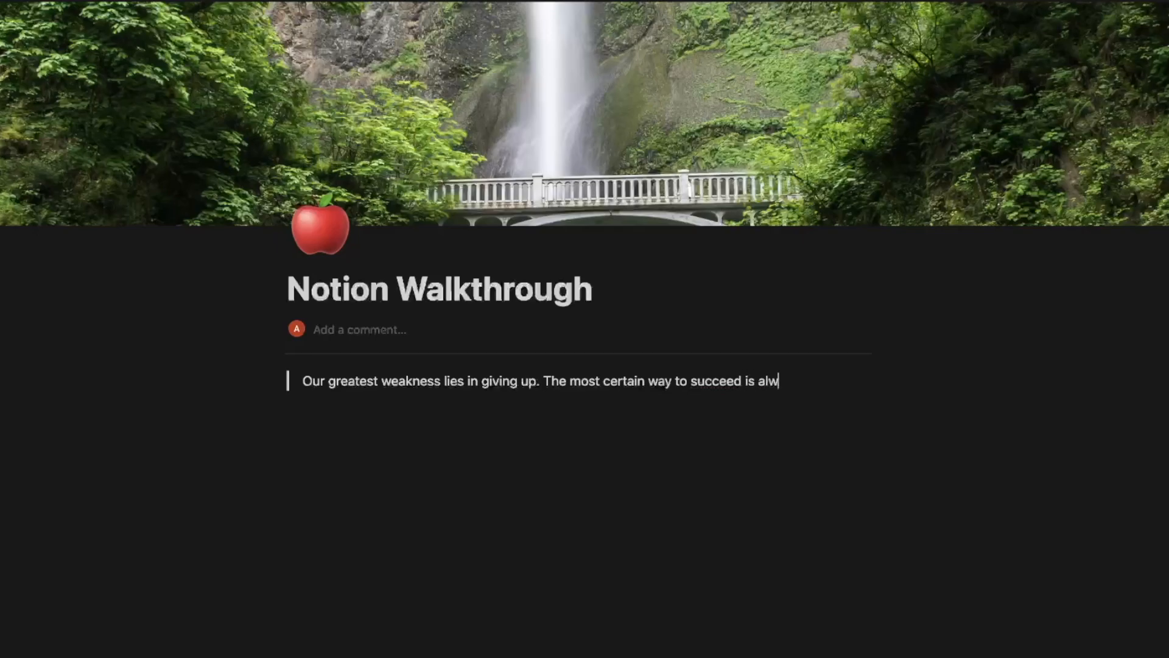
{"action": "type", "text": "ays to try just "}
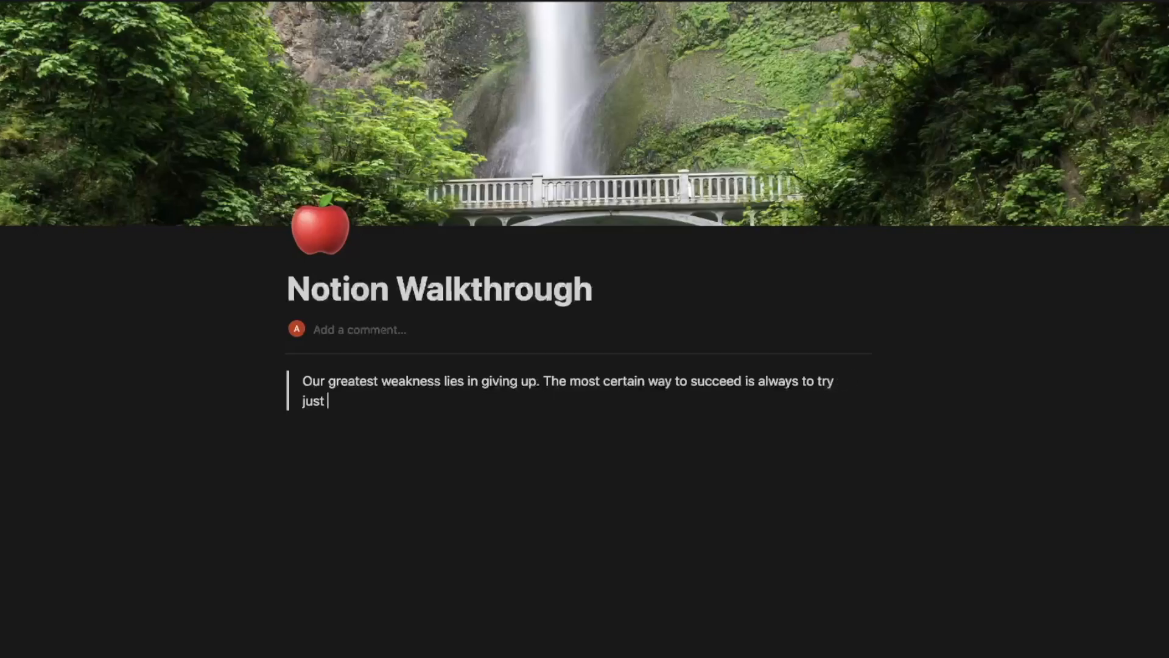
{"action": "type", "text": "one more time."}
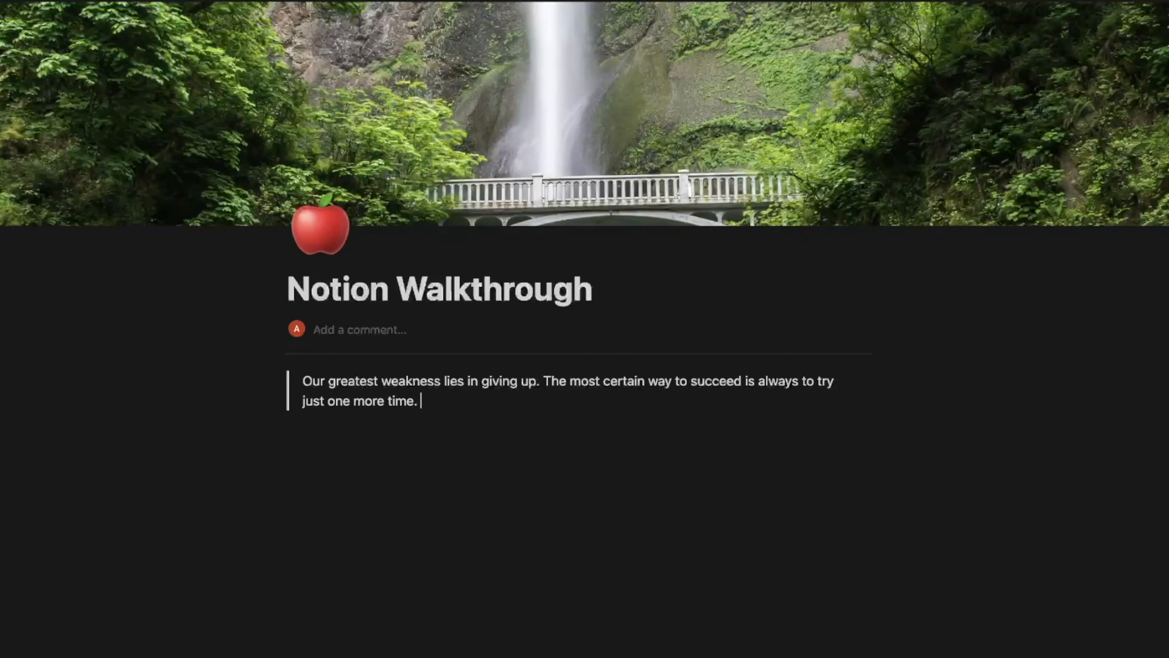
{"action": "key", "text": "BackSpace"}
{"action": "key", "text": "BackSpace"}
{"action": "type", "text": "- Thomas Edison"}
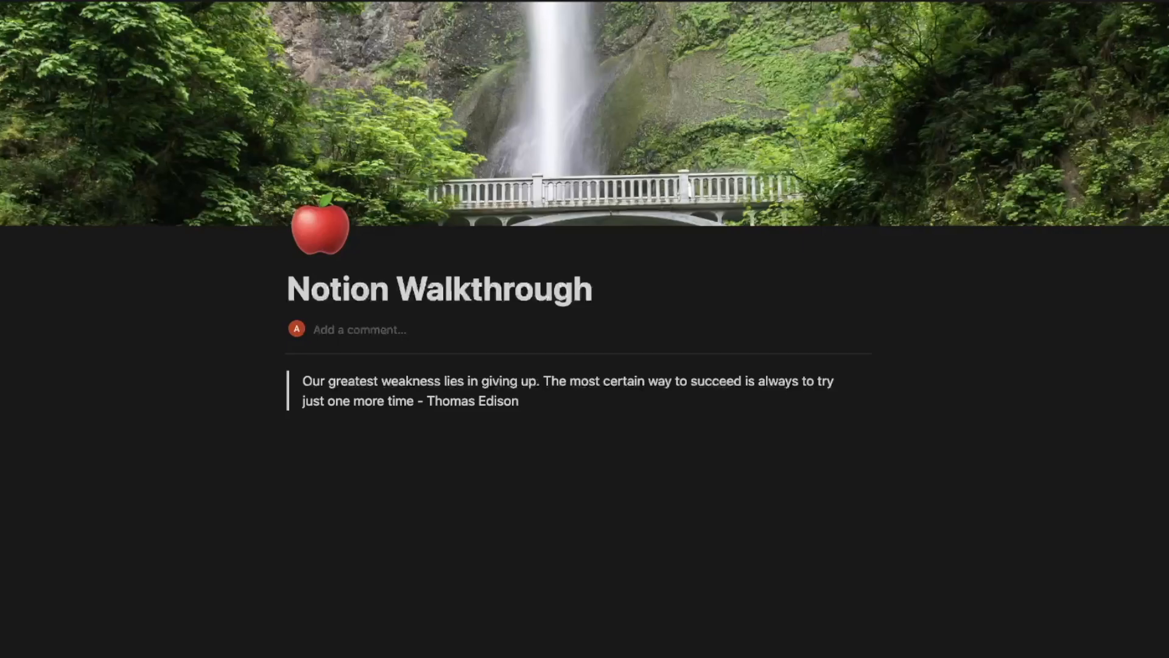
- Add a Heading 1 reading "Daily Todo List" below the quote, separated by an empty line, and start a new line under it
{"action": "left_click", "coordinate": [379, 449]}
{"action": "key", "text": "Return"}
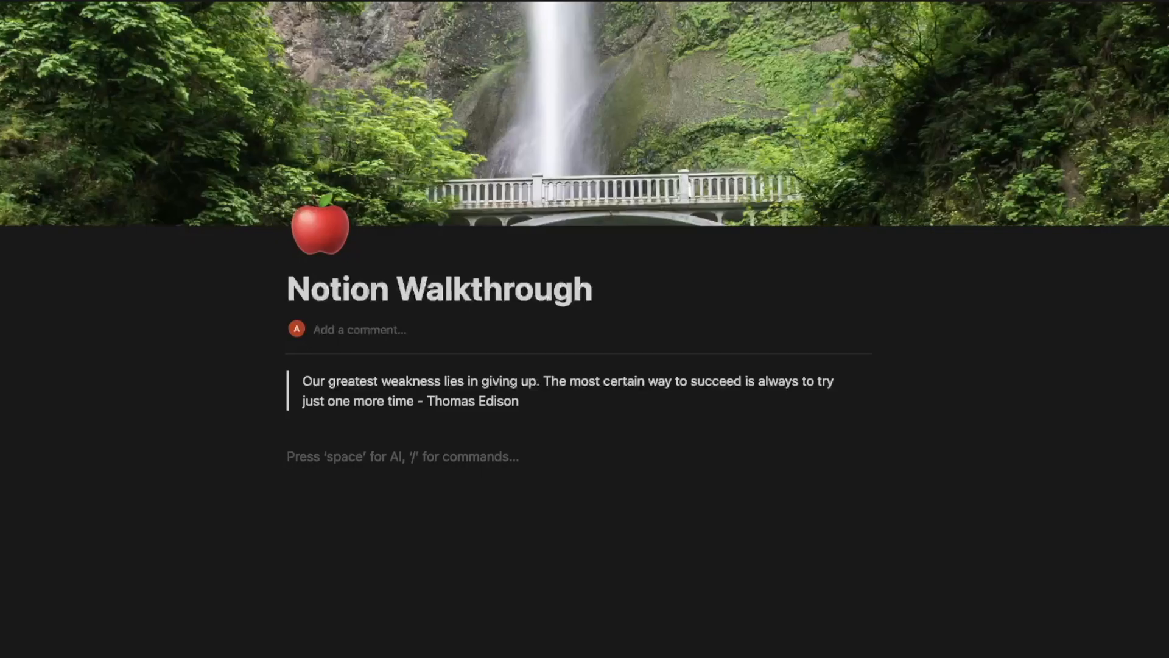
{"action": "type", "text": "/"}
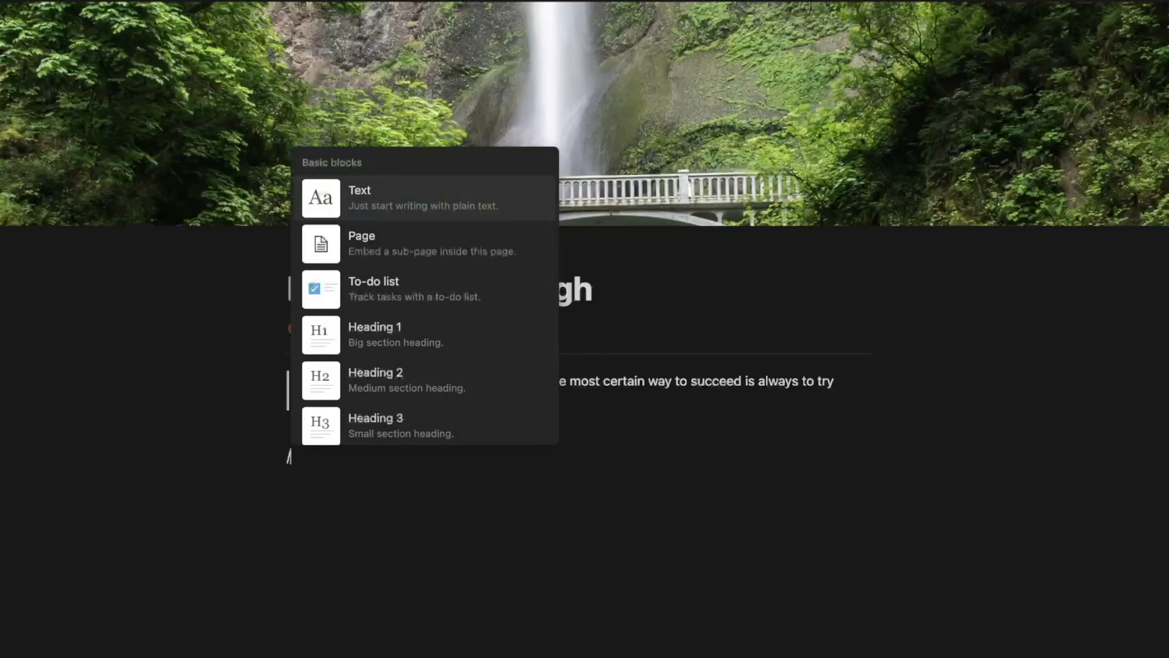
{"action": "type", "text": "da"}
{"action": "key", "text": "BackSpace"}
{"action": "key", "text": "BackSpace"}
{"action": "type", "text": "heading"}
{"action": "key", "text": "Return"}
{"action": "type", "text": "Daily Tod"}
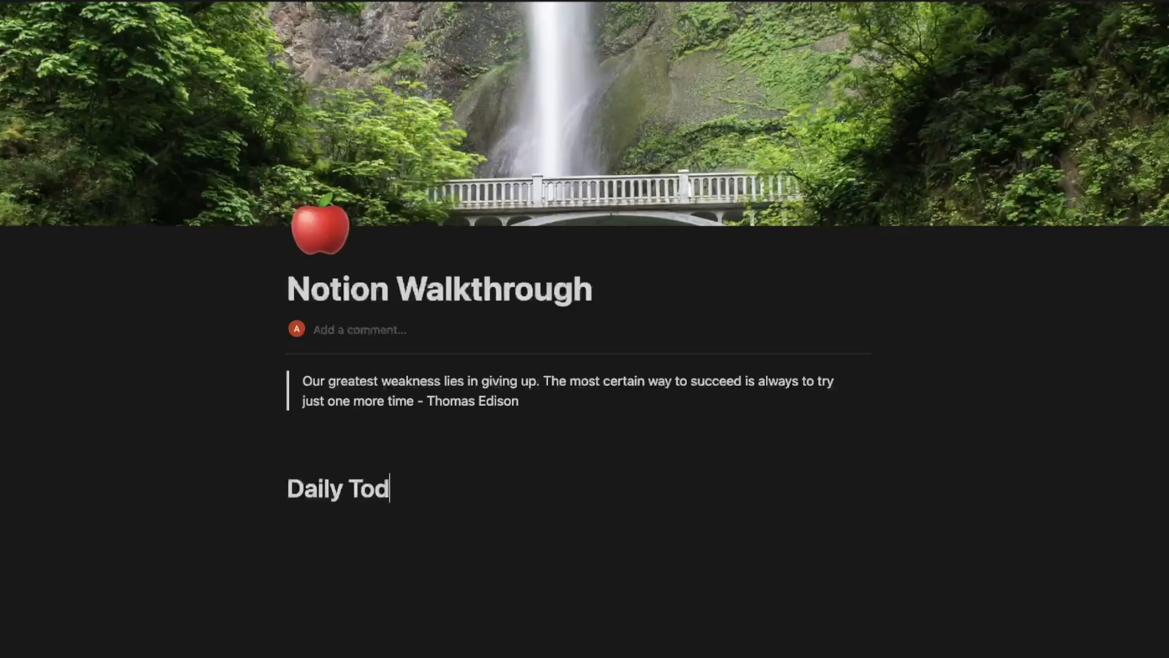
{"action": "type", "text": "o List"}
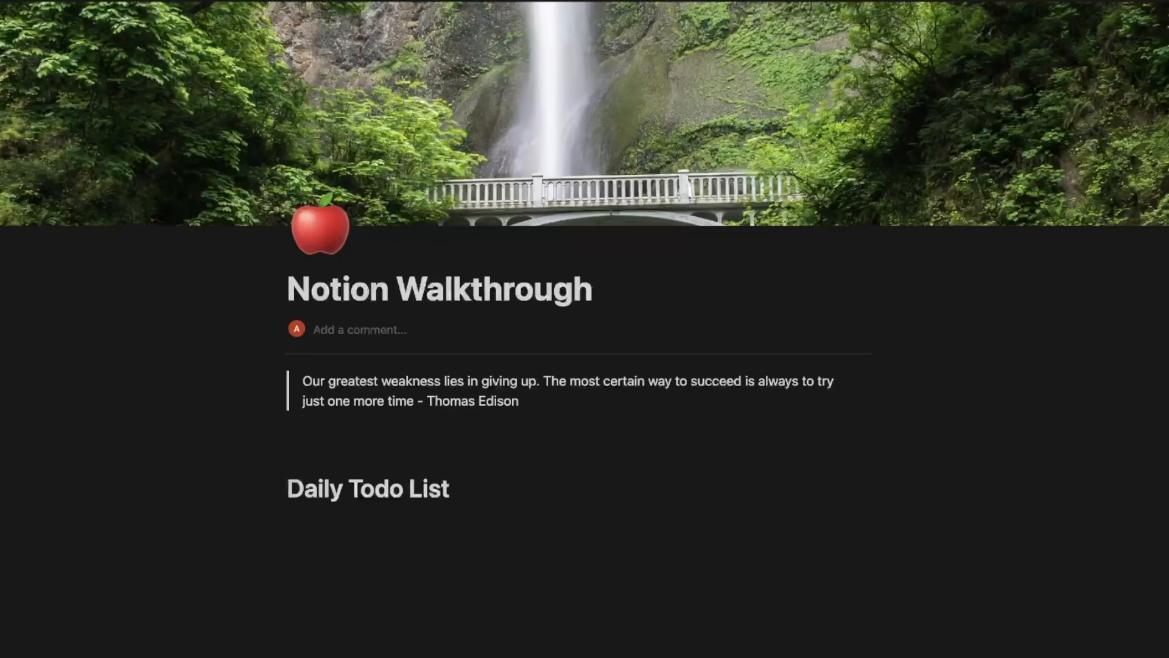
{"action": "key", "text": "Return"}
{"action": "type", "text": "/"}
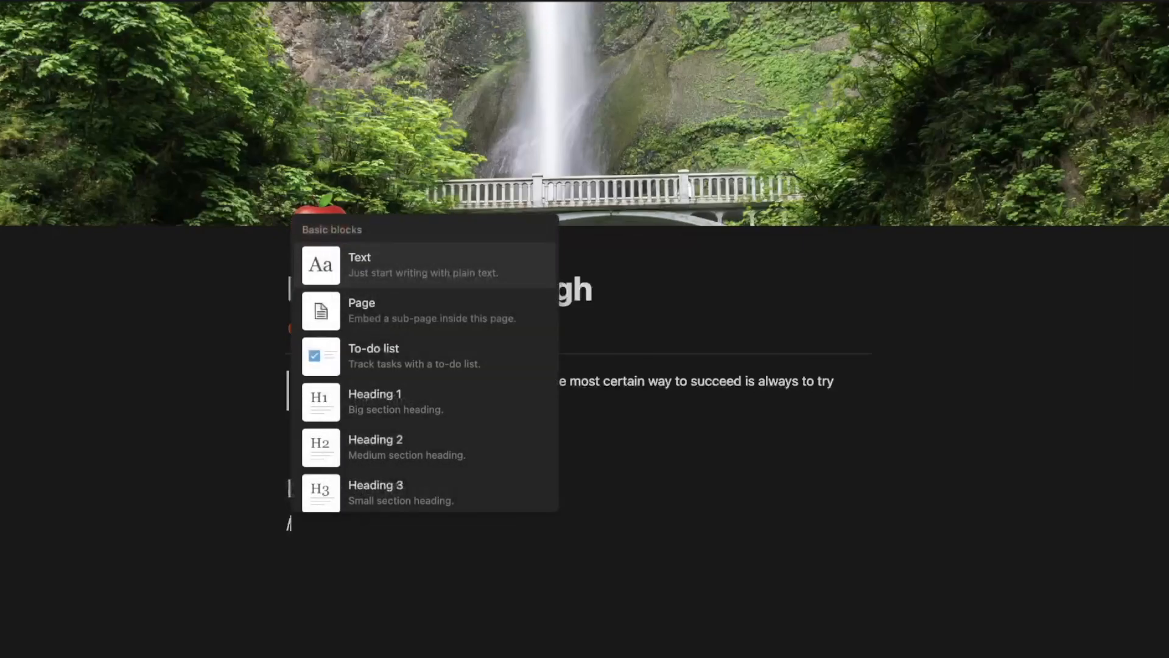
{"action": "type", "text": "todo"}
{"action": "key", "text": "Return"}
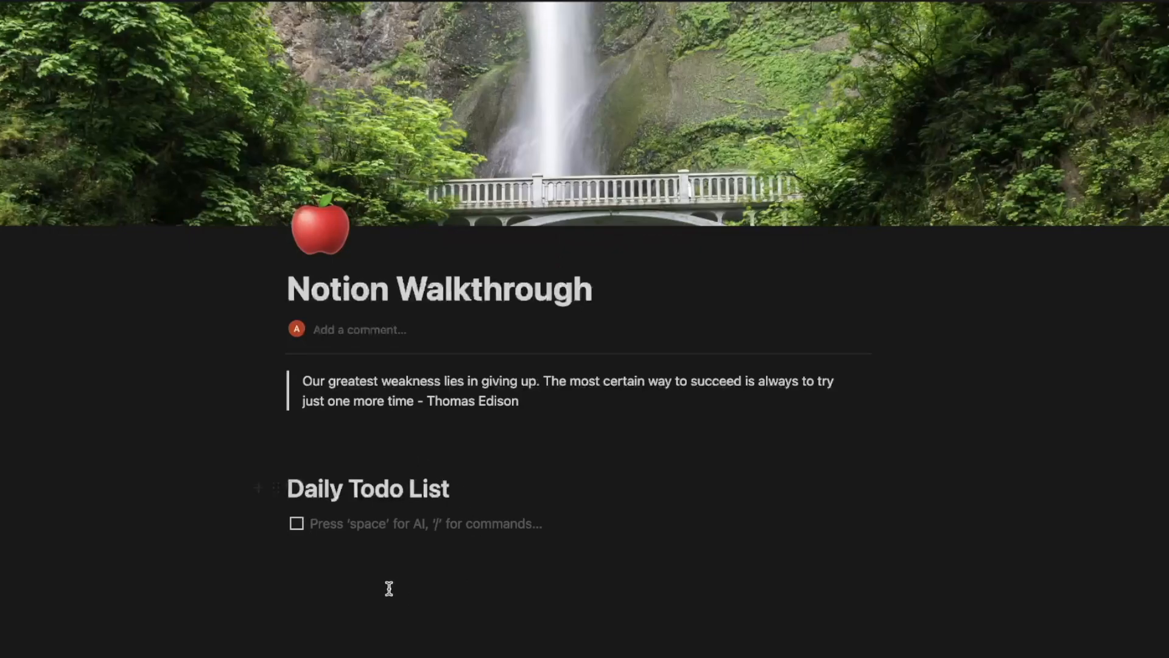
{"action": "key", "text": "BackSpace"}
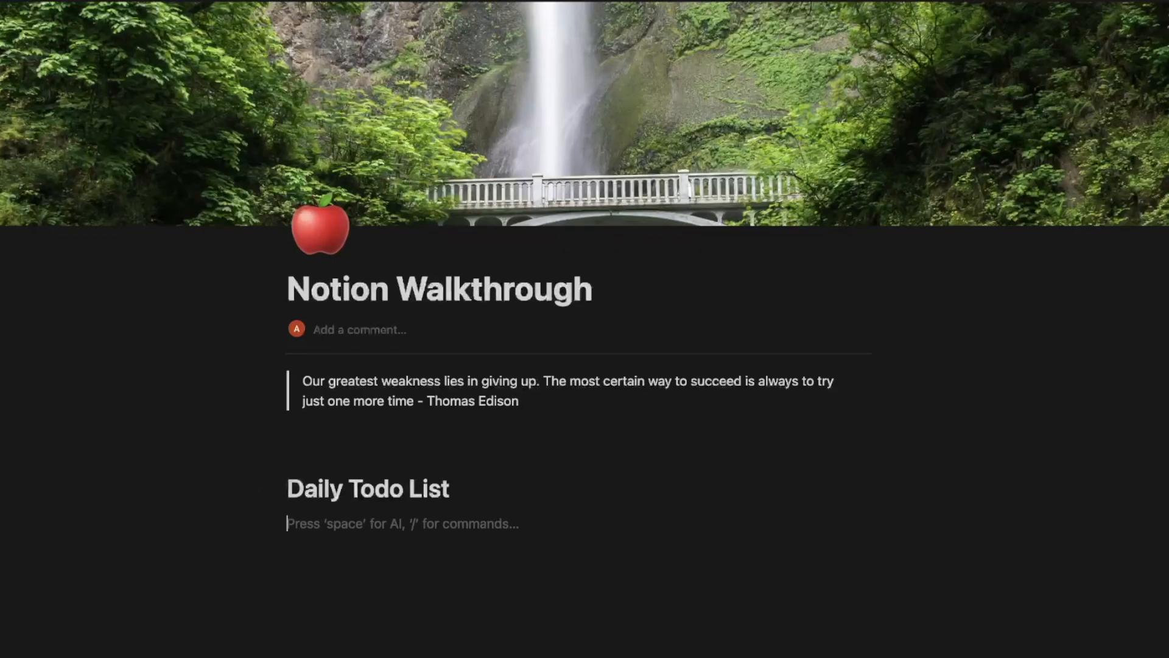
- Add a to-do item reading "Do todo list" under the Daily Todo List heading and check it off
{"action": "type", "text": "/todo"}
{"action": "key", "text": "Return"}
{"action": "type", "text": "To"}
{"action": "key", "text": "BackSpace"}
{"action": "key", "text": "BackSpace"}
{"action": "type", "text": "Do Doto"}
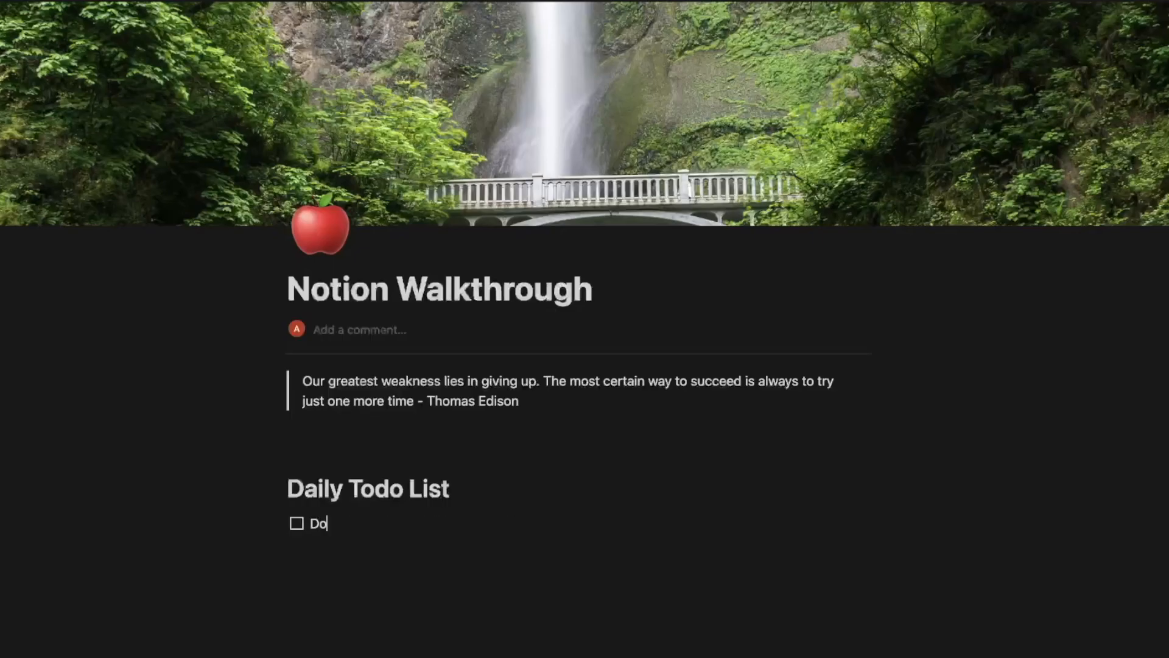
{"action": "key", "text": "BackSpace"}
{"action": "key", "text": "BackSpace"}
{"action": "key", "text": "BackSpace"}
{"action": "key", "text": "BackSpace"}
{"action": "type", "text": "todo list"}
{"action": "left_click", "coordinate": [296, 525]}
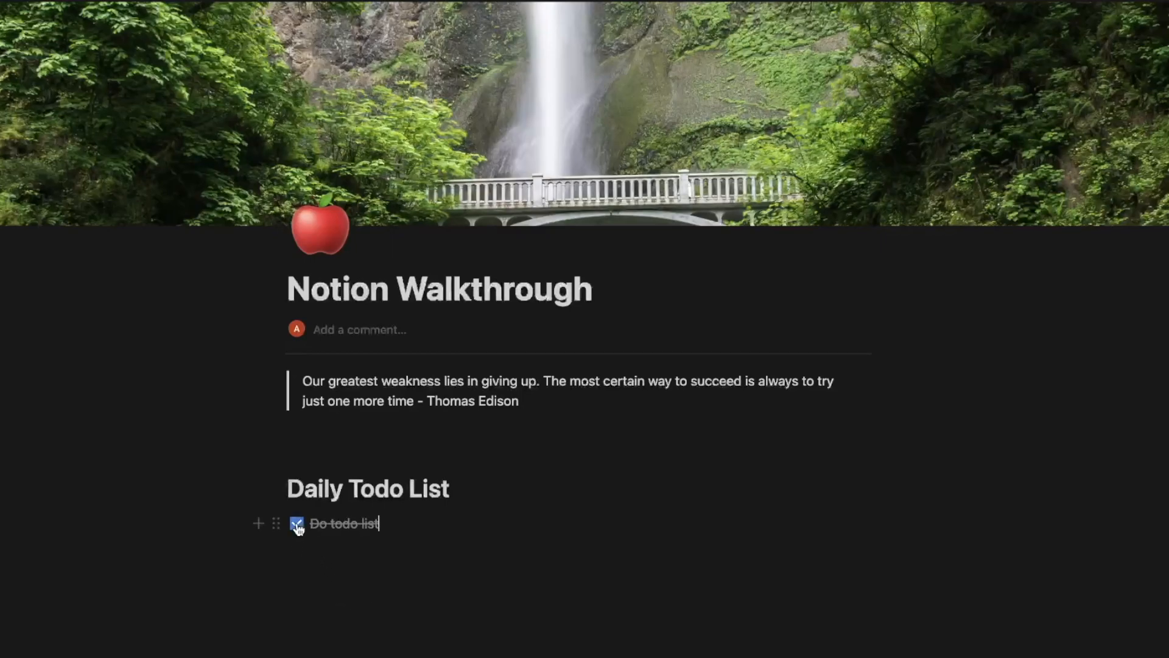
- Insert an inline database below the to-do item, leaving an empty line between them
{"action": "left_click", "coordinate": [427, 549]}
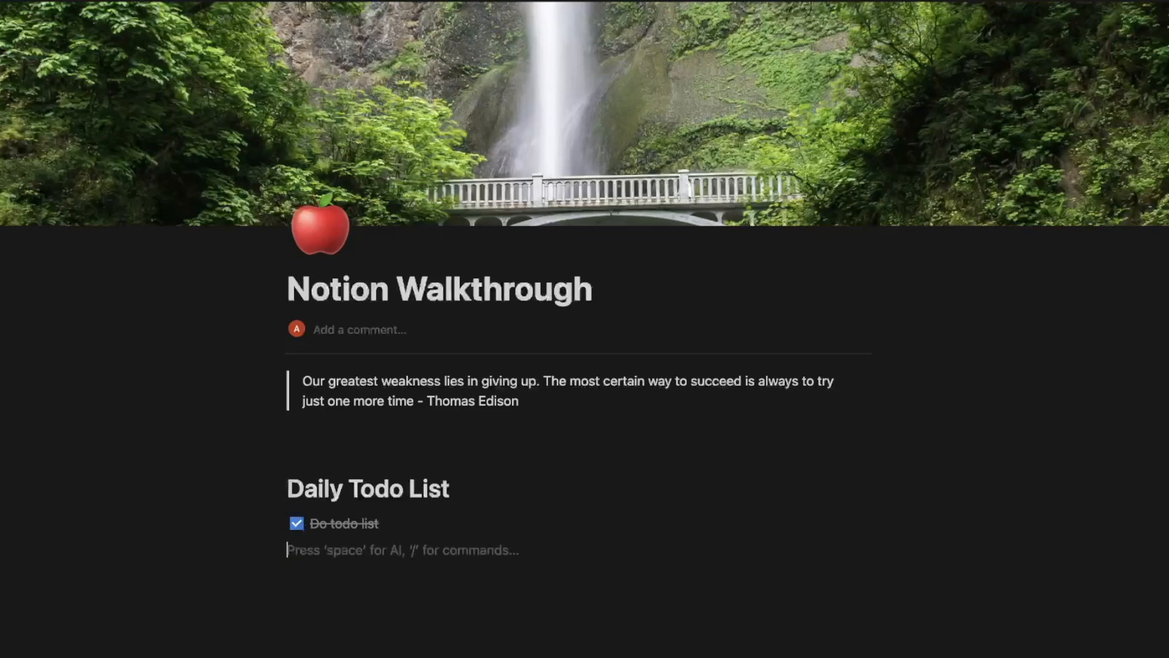
{"action": "key", "text": "Return"}
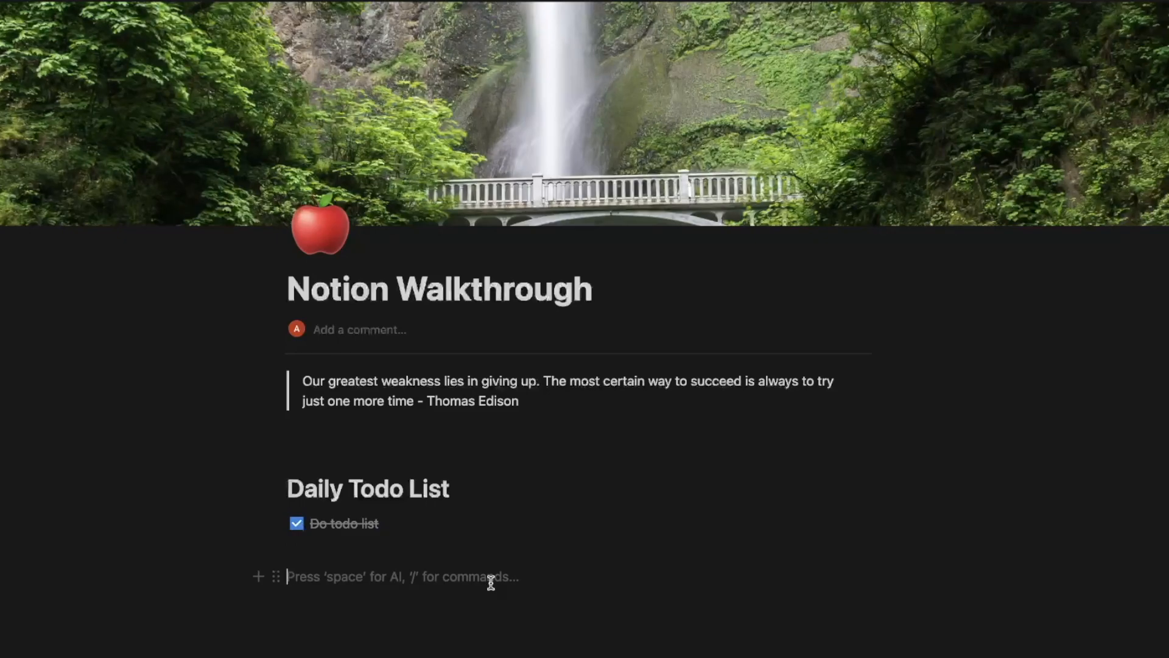
{"action": "type", "text": "/data"}
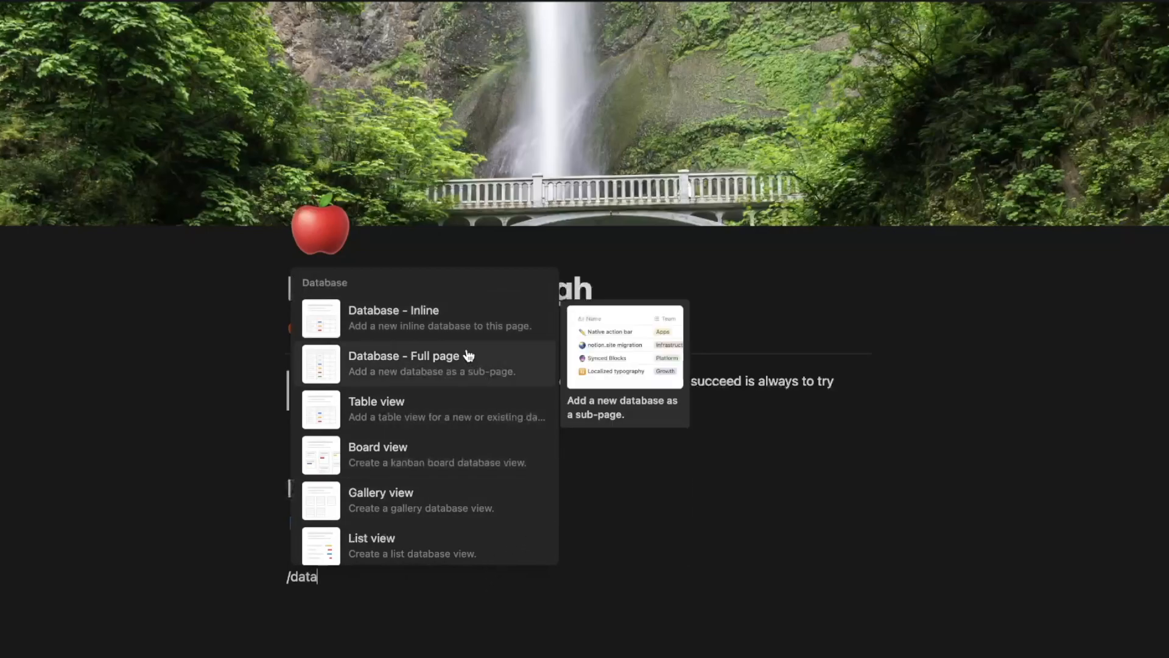
{"action": "left_click", "coordinate": [440, 316]}
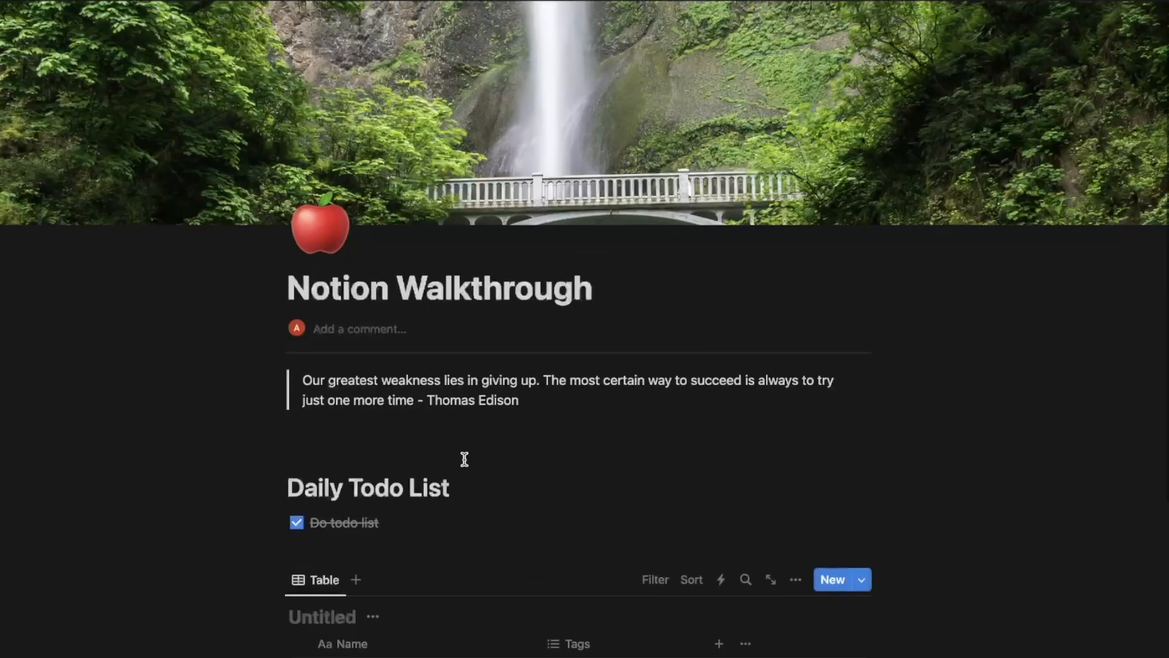
- Title the inline database "Assignments | Exams | Projects | Important Dates"
{"action": "scroll", "coordinate": [461, 463], "scroll_direction": "down", "scroll_amount": 3}
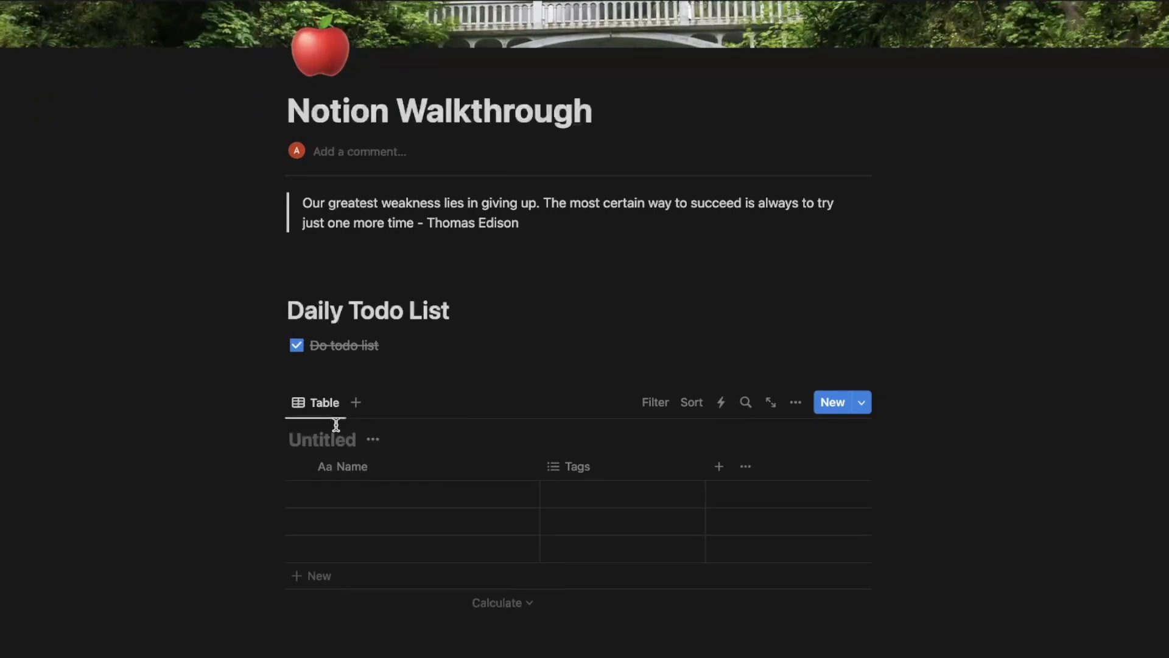
{"action": "type", "text": "Assignments | Exams"}
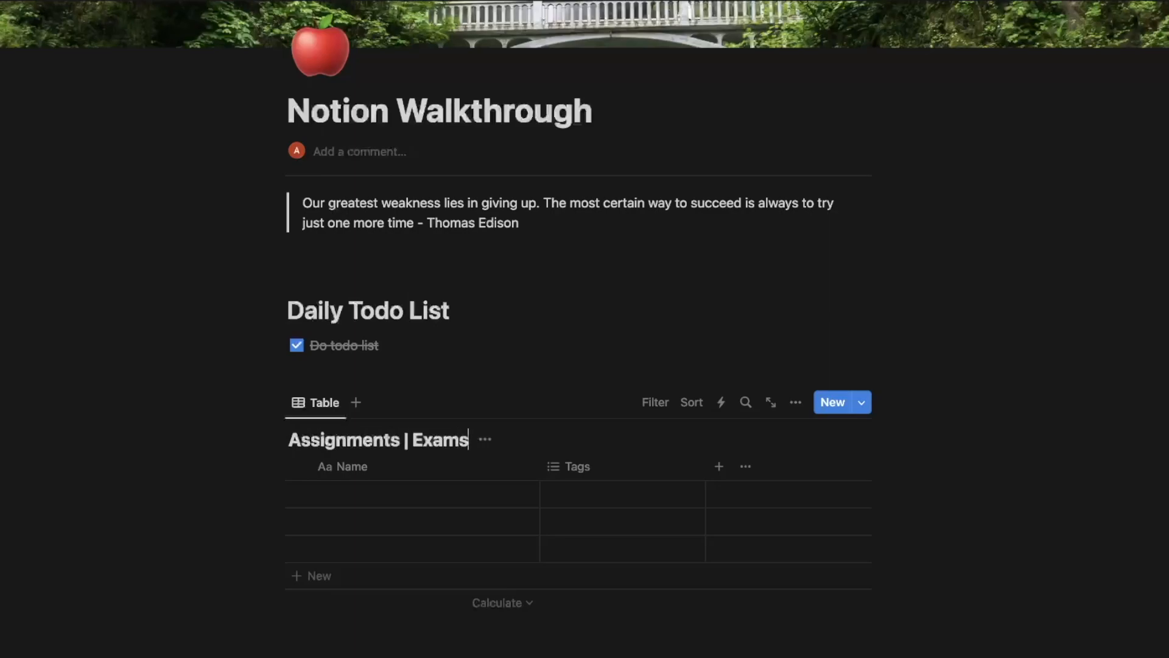
{"action": "type", "text": " | Proje"}
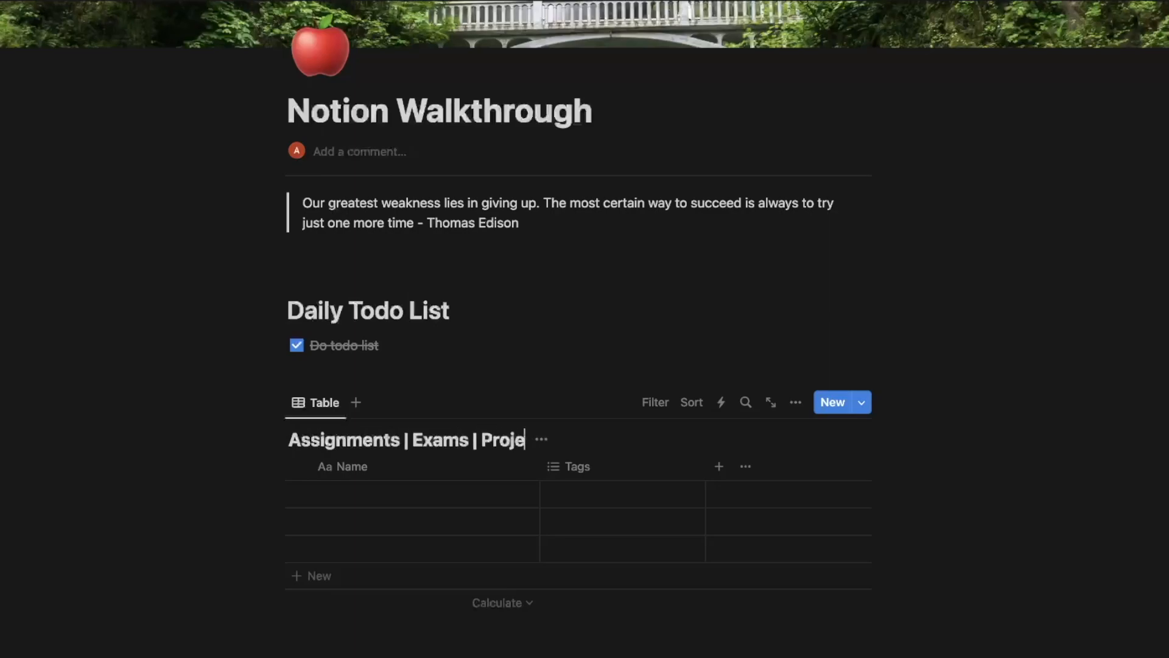
{"action": "type", "text": "cts | Important"}
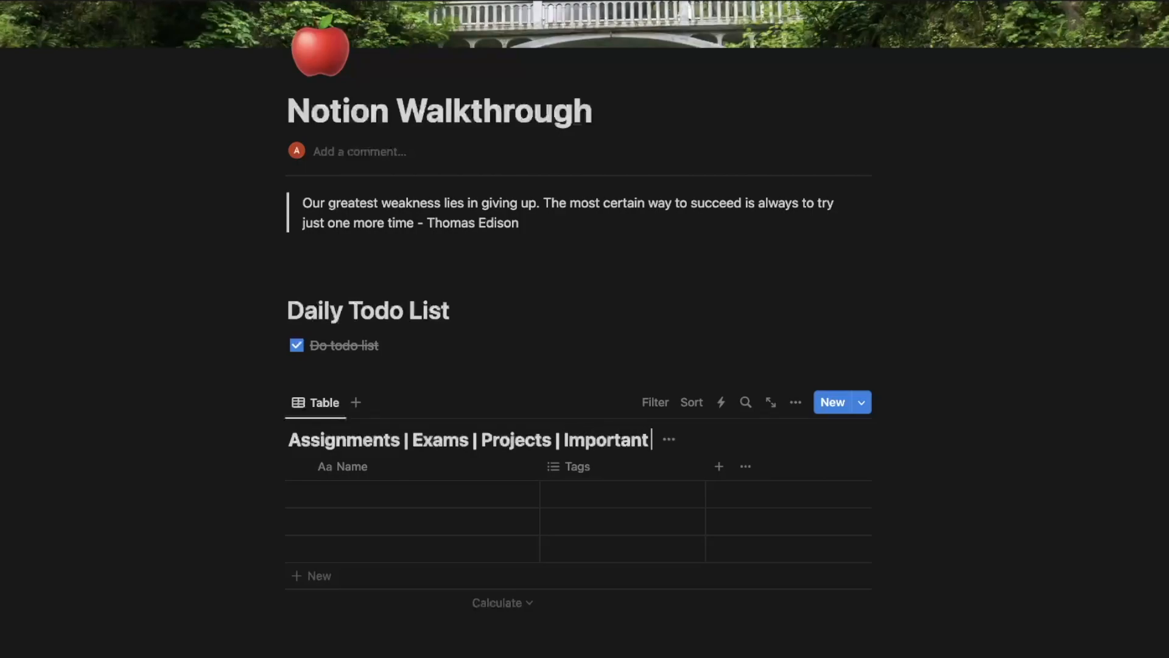
{"action": "type", "text": " Dates"}
- Name the database's first entry "Do calc homework" and give it a new tag "calculus"
{"action": "left_click", "coordinate": [351, 499]}
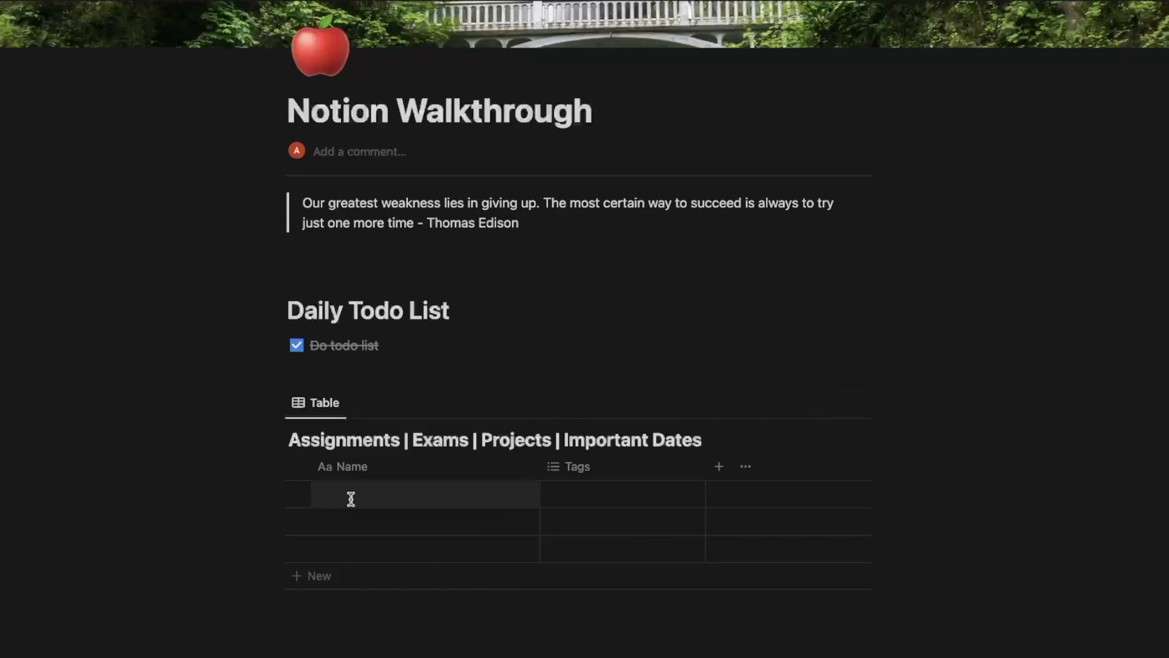
{"action": "type", "text": "Do calc homework"}
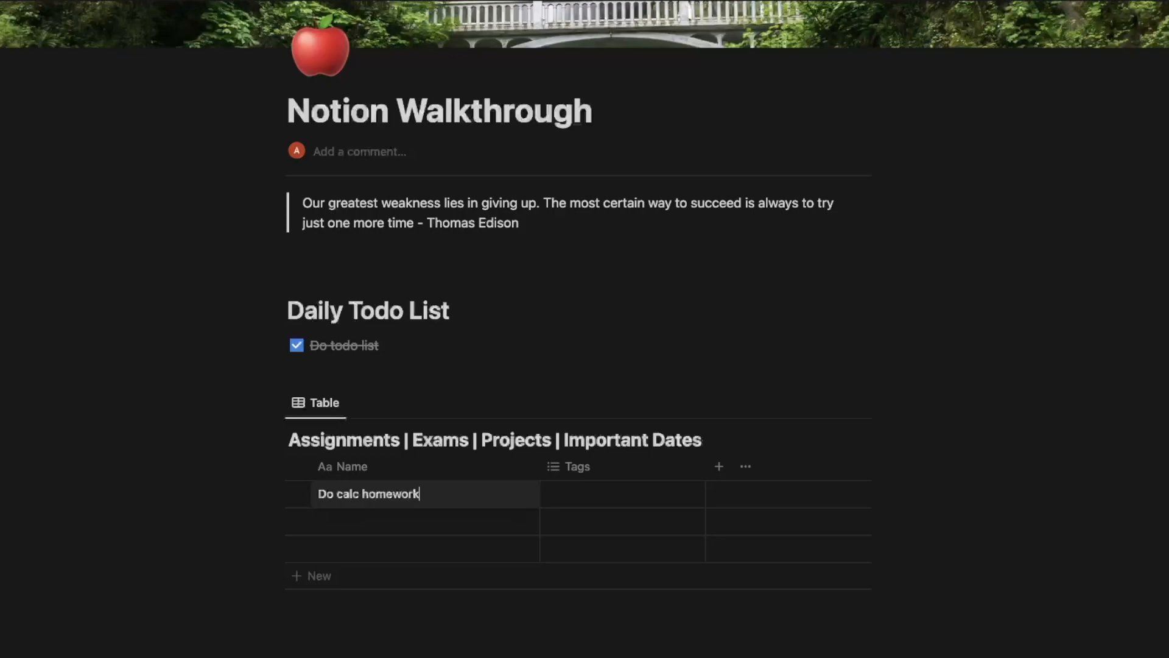
{"action": "key", "text": "Escape"}
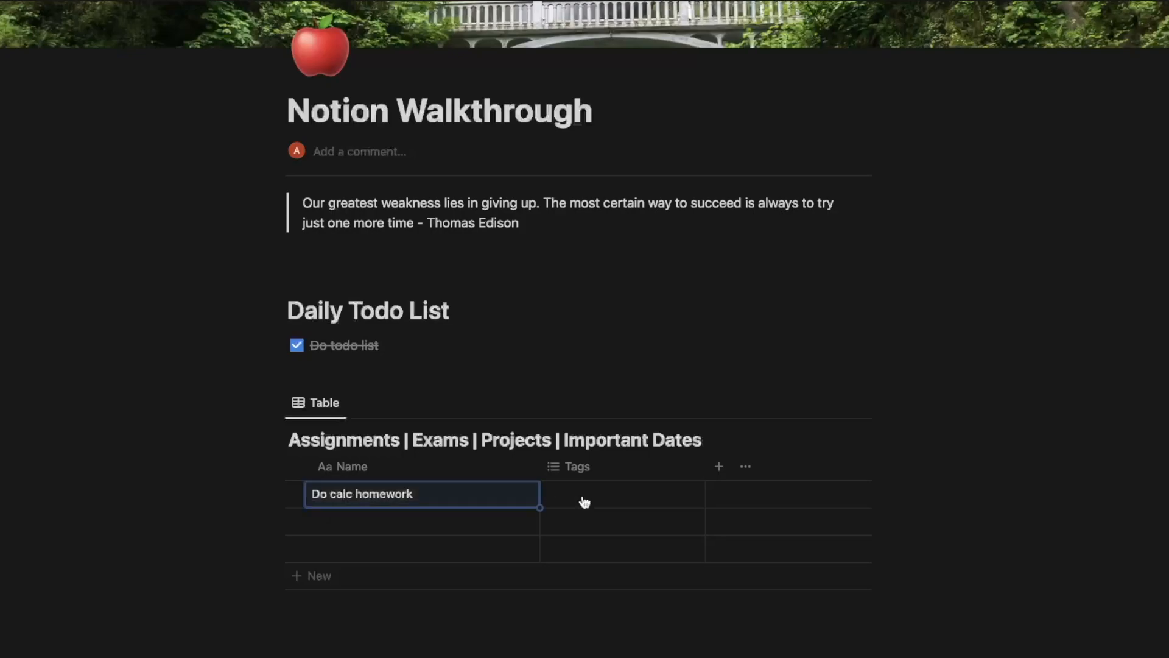
{"action": "left_click", "coordinate": [583, 495]}
{"action": "type", "text": "calculus"}
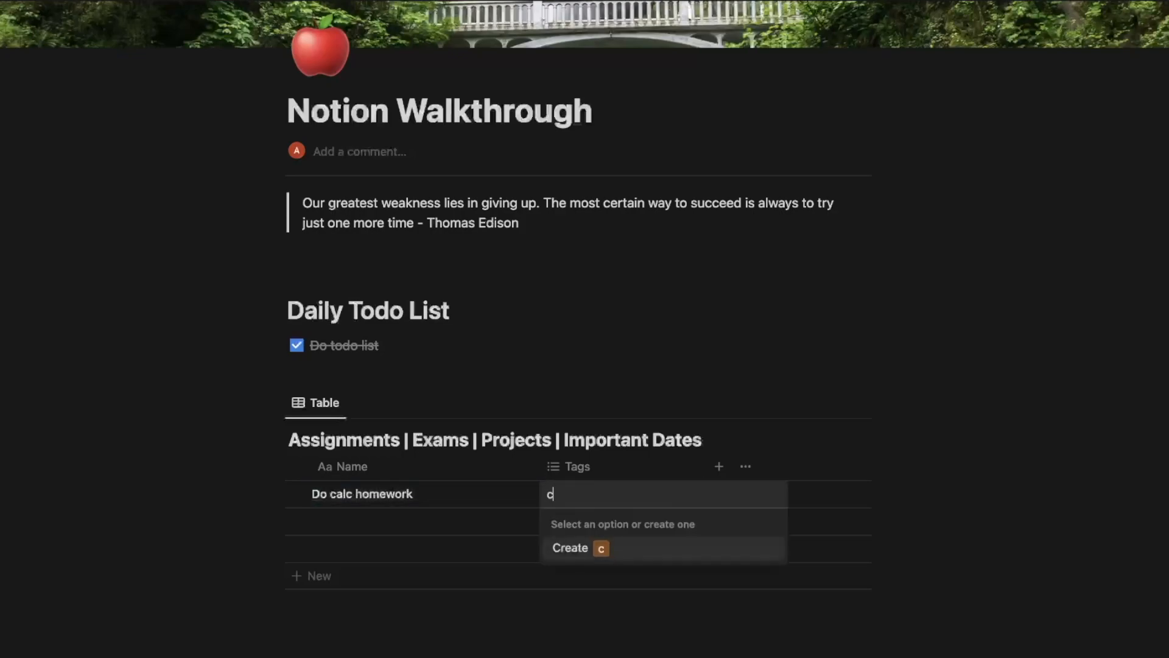
{"action": "left_click", "coordinate": [608, 548]}
{"action": "key", "text": "Escape"}
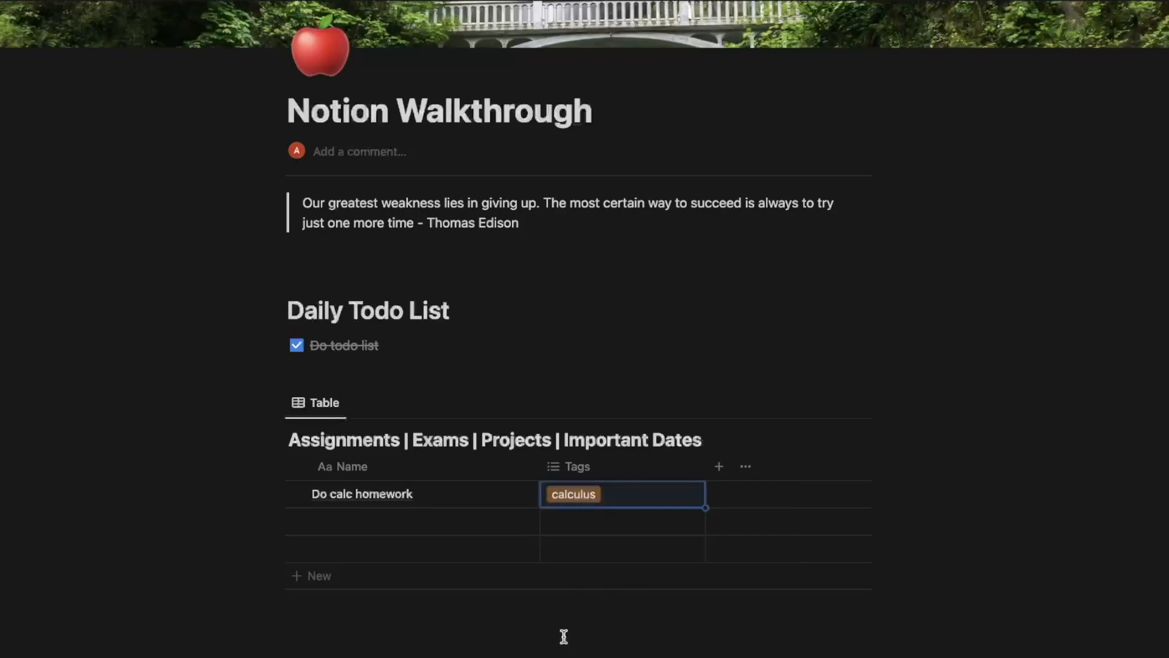
{"action": "mouse_move", "coordinate": [528, 551]}
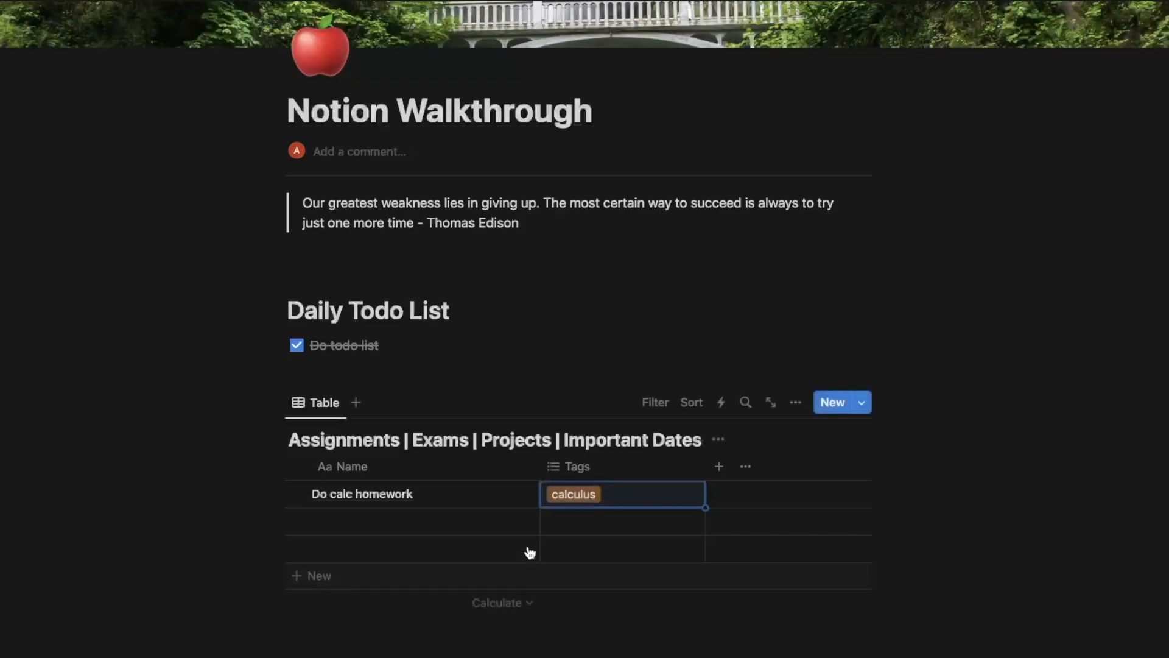
{"action": "left_click", "coordinate": [658, 404]}
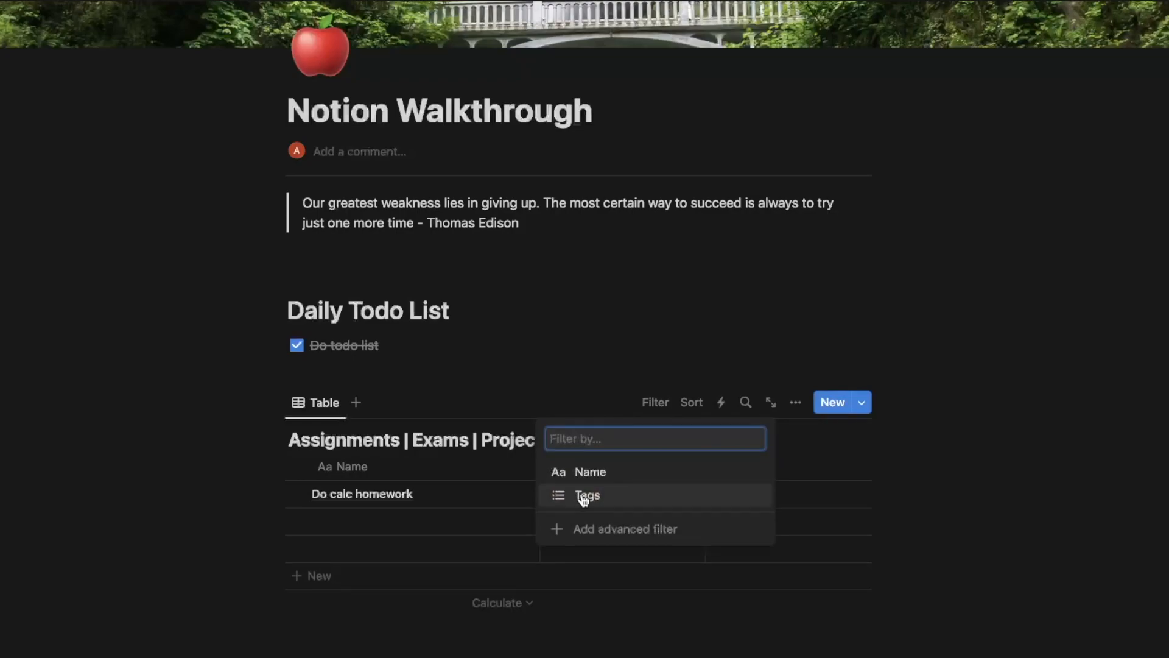
{"action": "left_click", "coordinate": [697, 410]}
{"action": "left_click", "coordinate": [699, 410]}
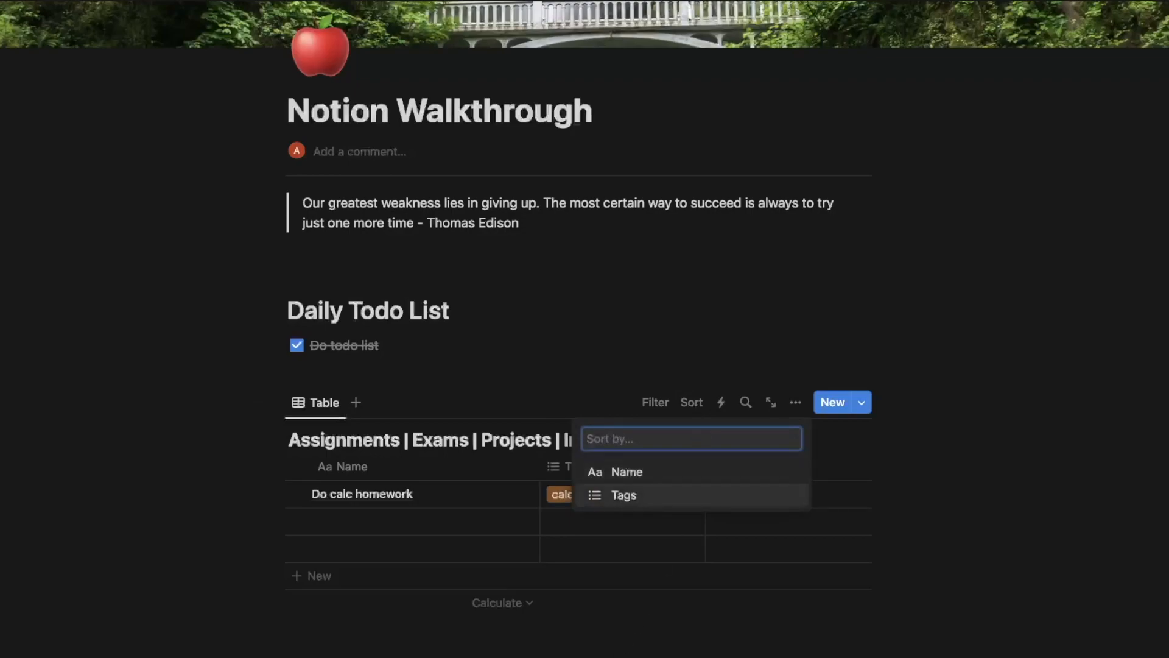
{"action": "key", "text": "Escape"}
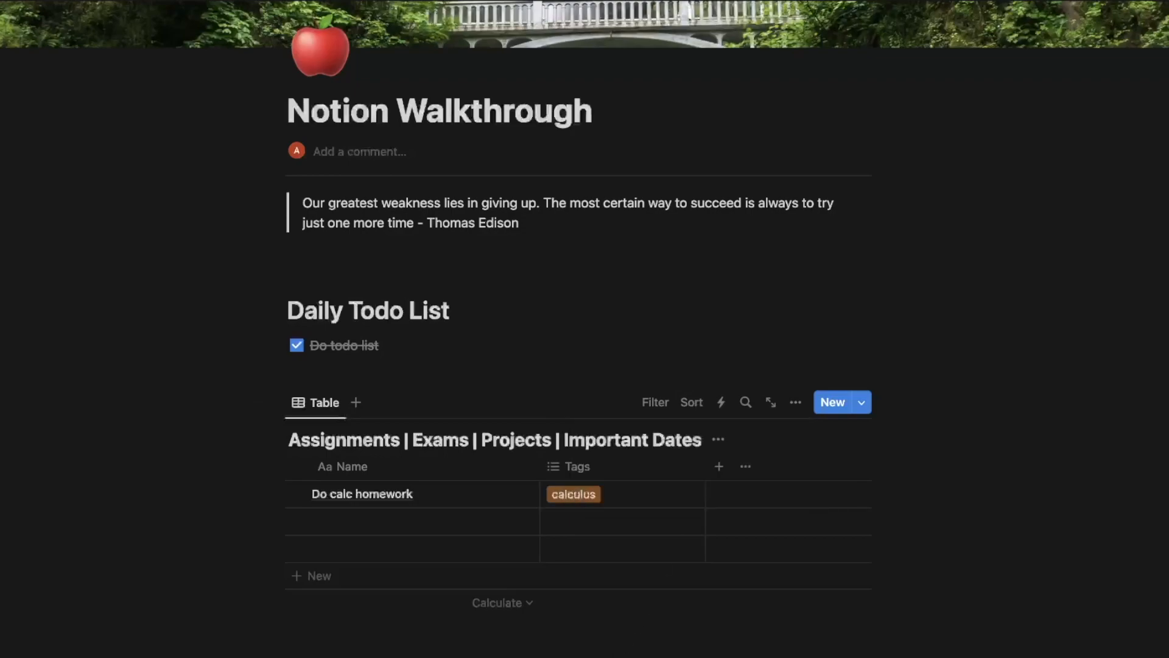
- Add a property of type Date to the database, keeping its default name
{"action": "left_click", "coordinate": [719, 467]}
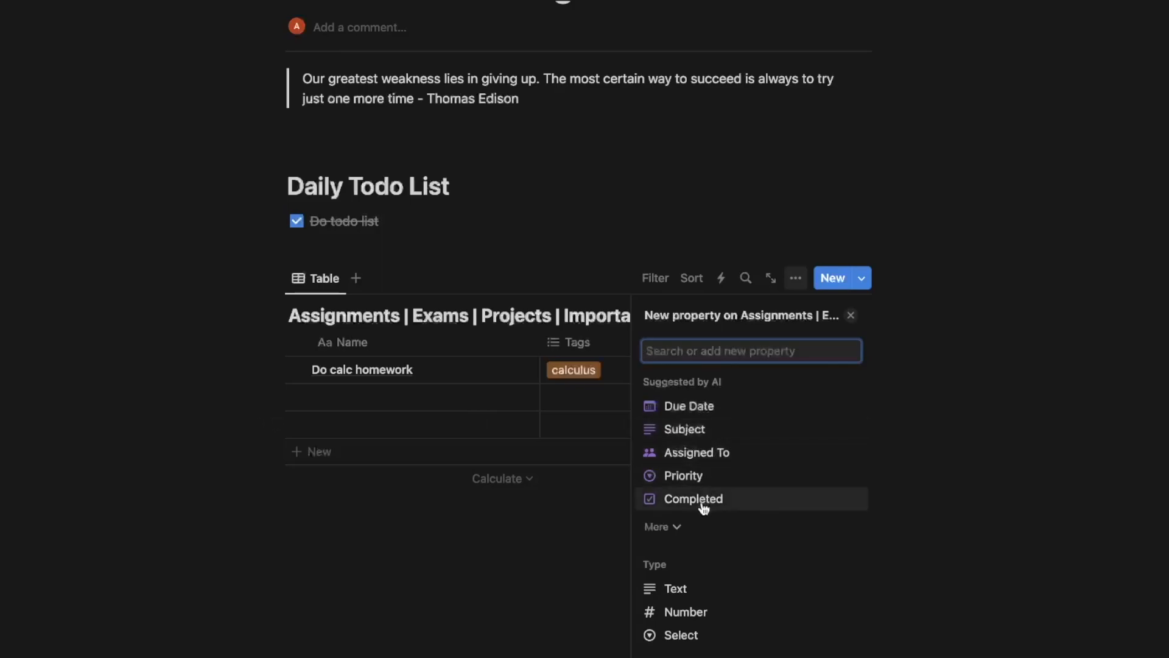
{"action": "scroll", "coordinate": [700, 505], "scroll_direction": "down", "scroll_amount": 5}
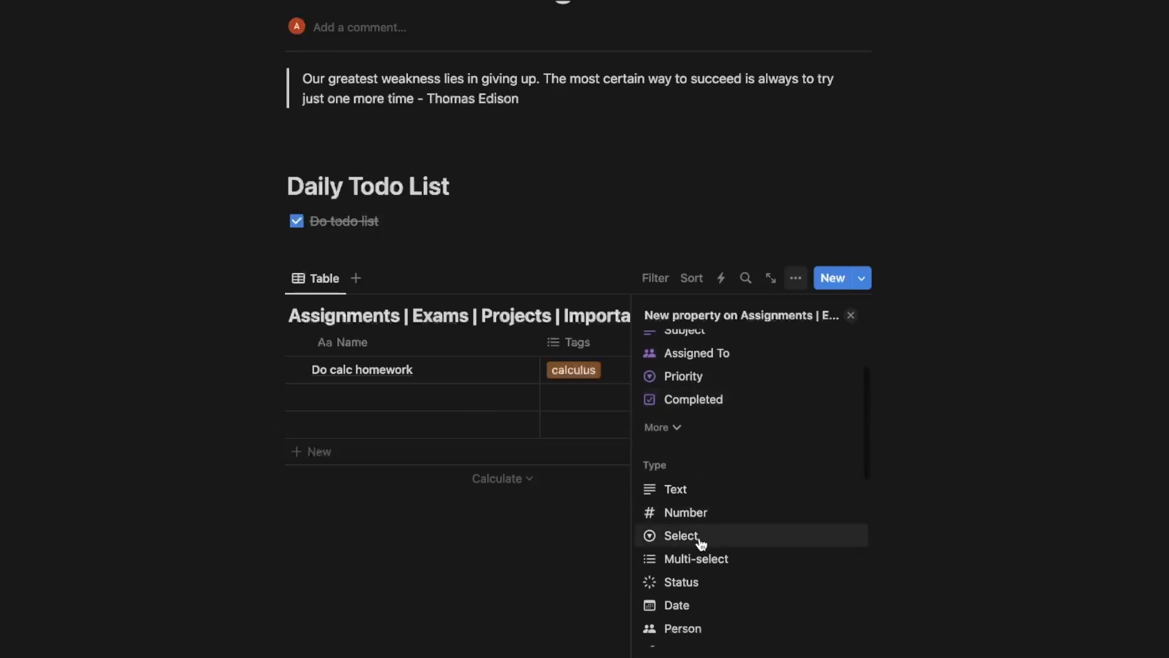
{"action": "scroll", "coordinate": [713, 603], "scroll_direction": "down", "scroll_amount": 2}
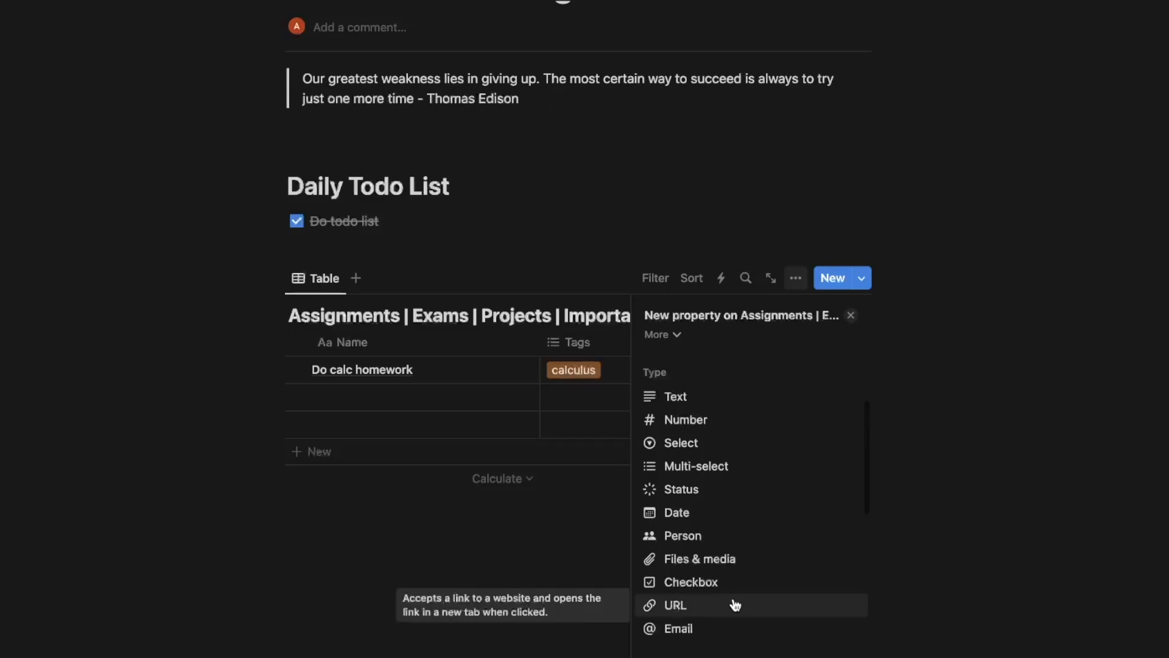
{"action": "left_click", "coordinate": [695, 515]}
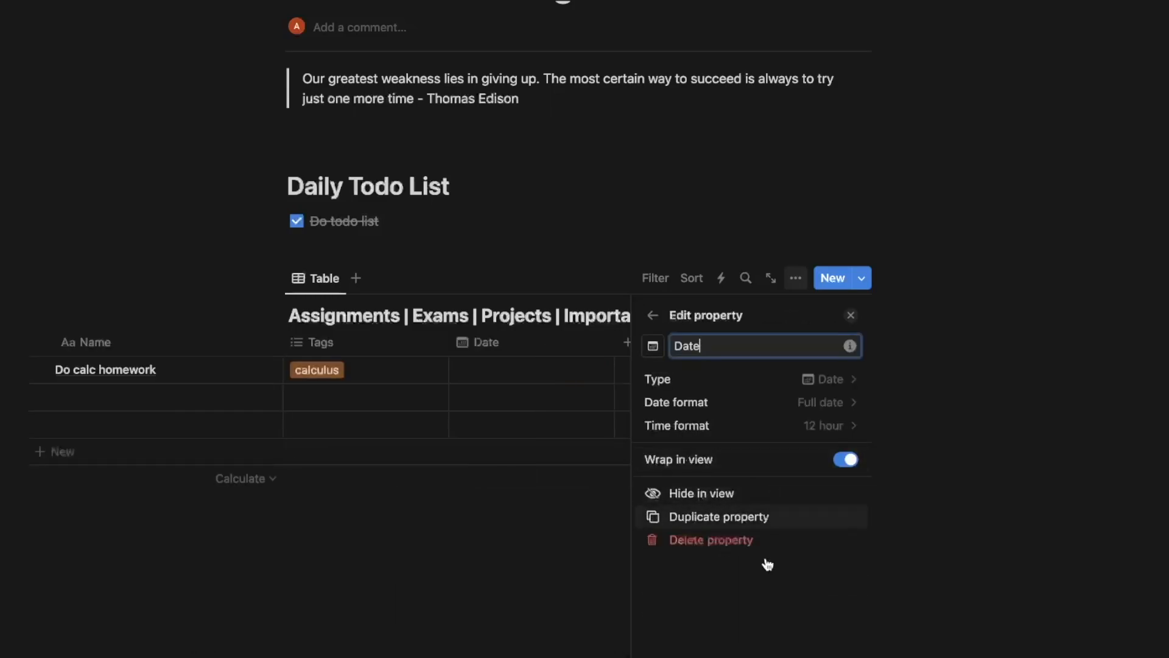
{"action": "left_click", "coordinate": [568, 594]}
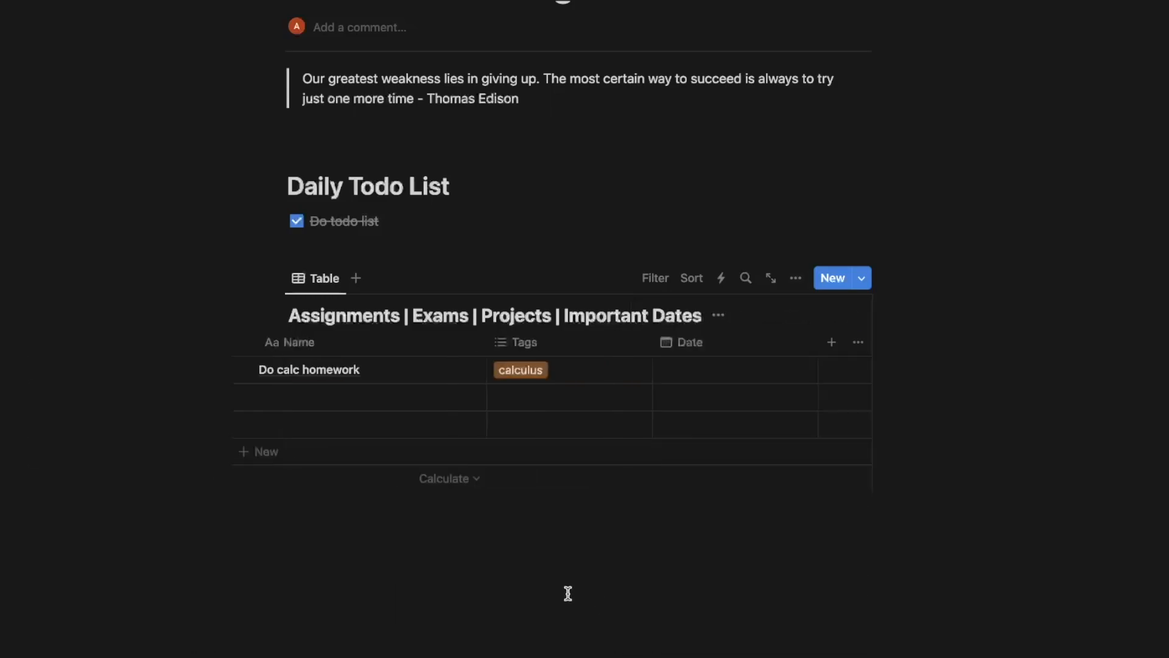
- Set the date of the "Do calc homework" entry to March 8, 2024
{"action": "left_click", "coordinate": [700, 373]}
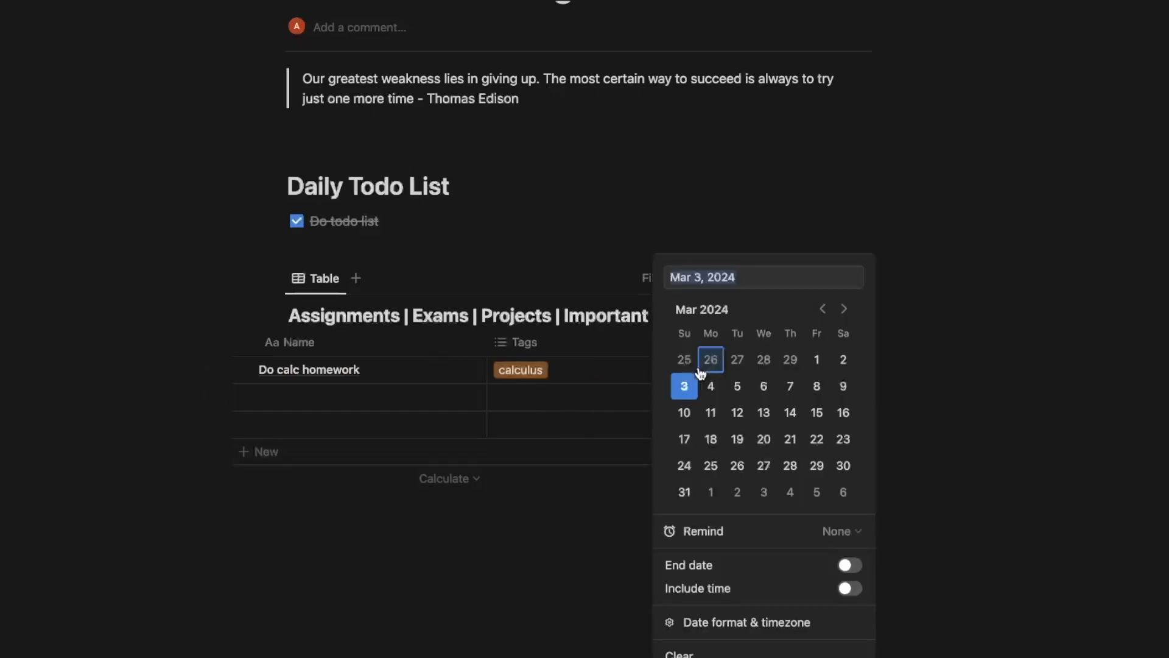
{"action": "left_click", "coordinate": [813, 392]}
{"action": "left_click", "coordinate": [528, 592]}
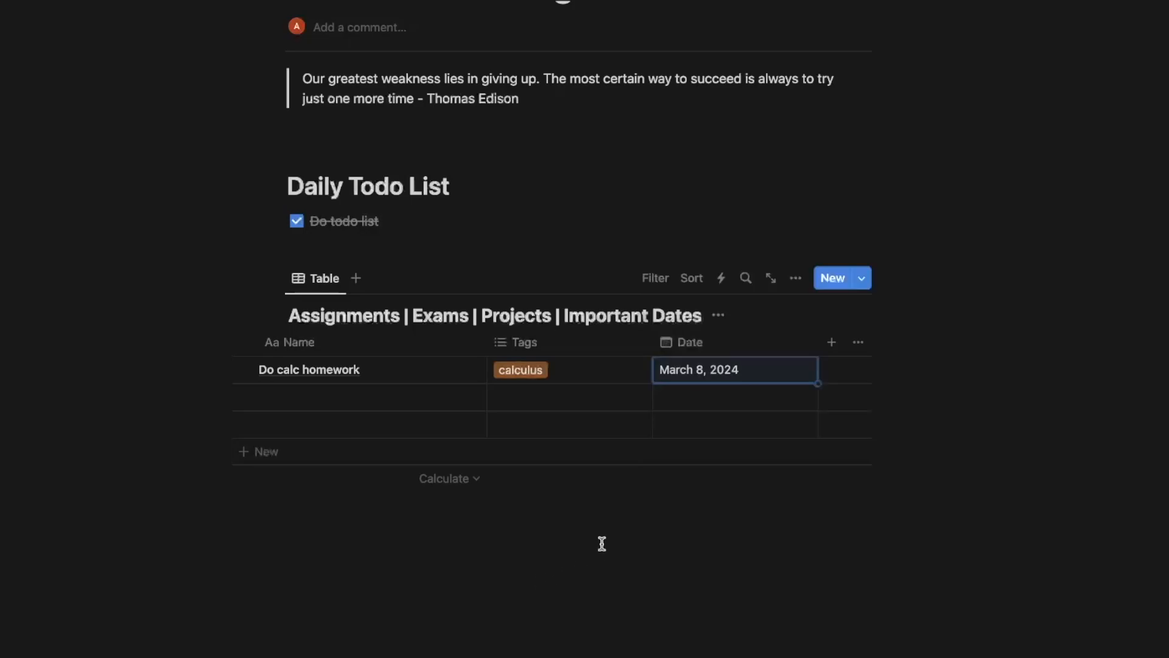
- Add a property of type Status to the database, keeping its default name and status options
{"action": "left_click", "coordinate": [830, 342]}
{"action": "scroll", "coordinate": [706, 509], "scroll_direction": "down", "scroll_amount": 3}
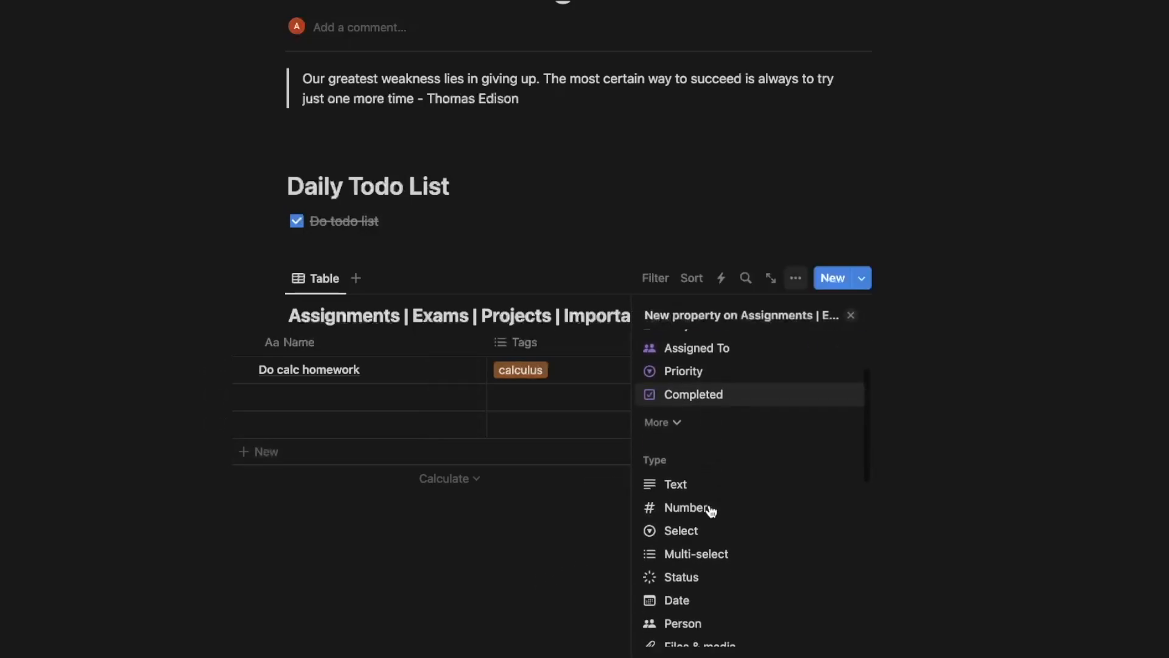
{"action": "left_click", "coordinate": [684, 517]}
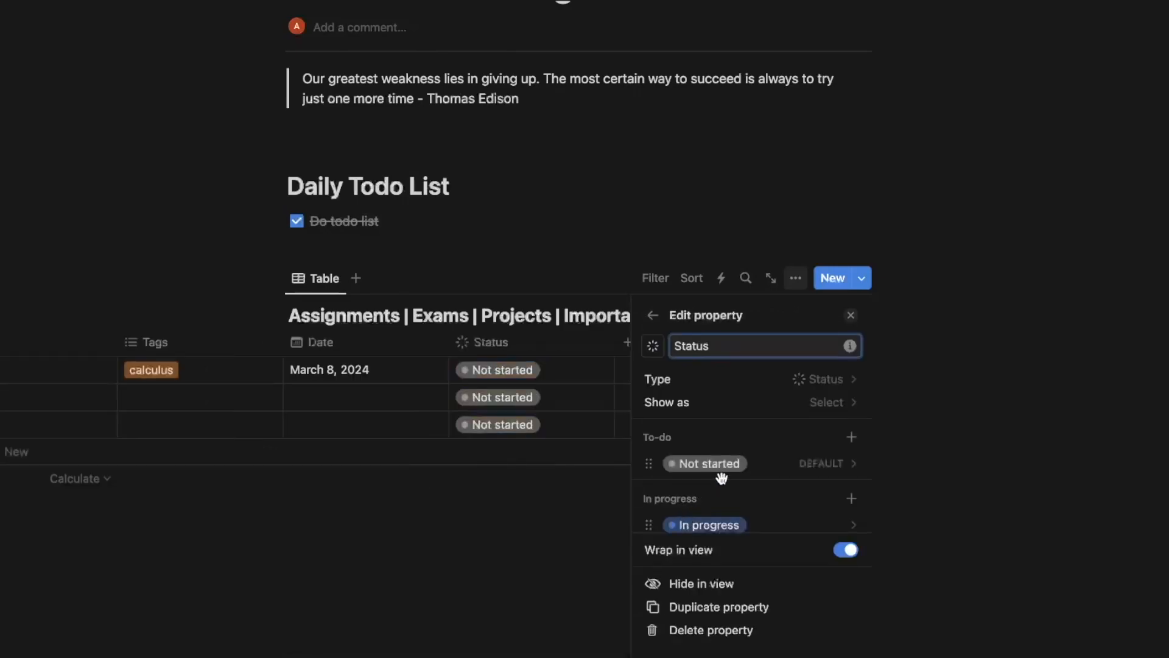
{"action": "scroll", "coordinate": [795, 475], "scroll_direction": "down", "scroll_amount": 1}
{"action": "scroll", "coordinate": [795, 475], "scroll_direction": "down", "scroll_amount": 2}
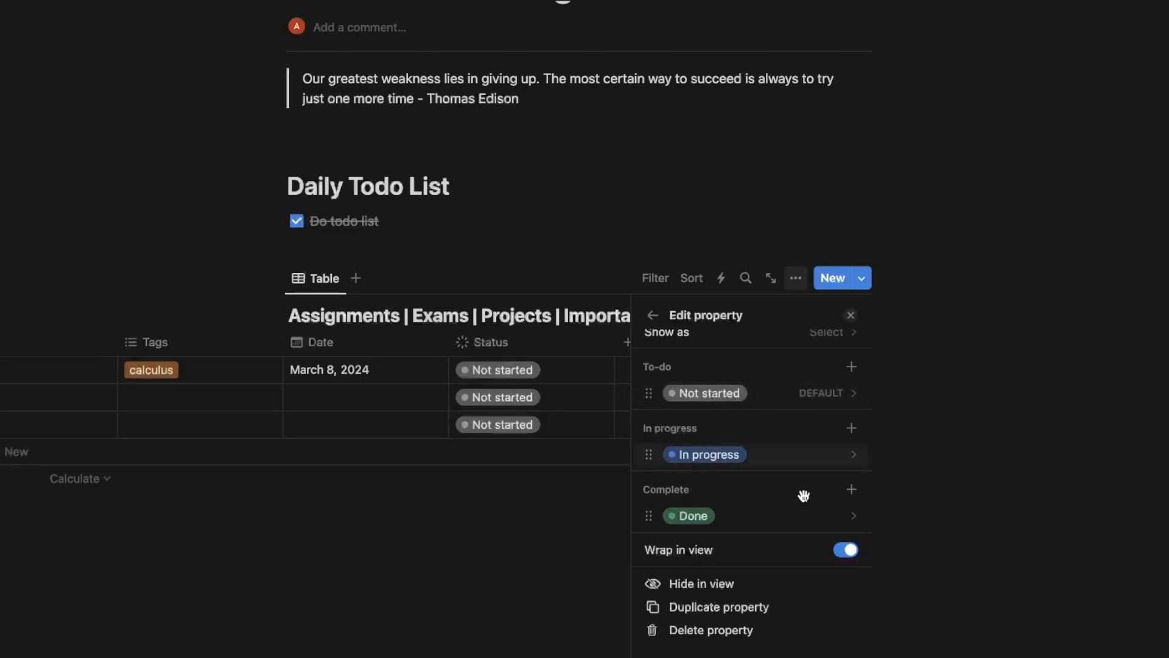
{"action": "left_click", "coordinate": [563, 629]}
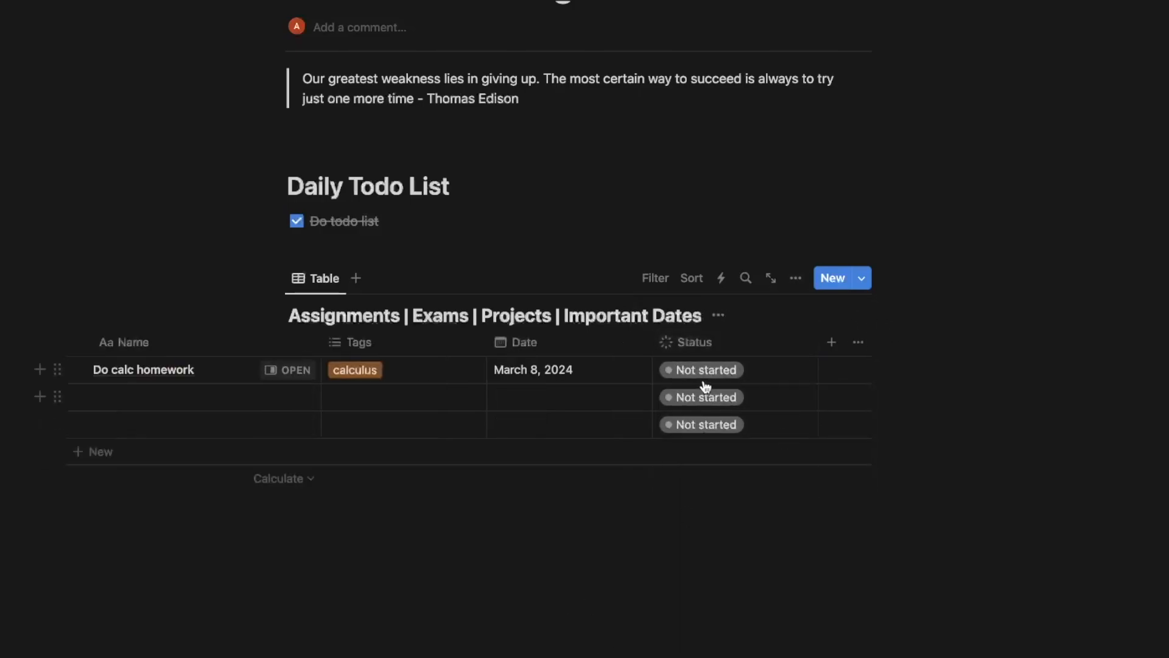
- Move the Status column in front of the Name column and set the status of "Do calc homework" to In progress
{"action": "left_click_drag", "start_coordinate": [694, 342], "coordinate": [113, 338]}
{"action": "scroll", "coordinate": [580, 468], "scroll_direction": "left", "scroll_amount": 5}
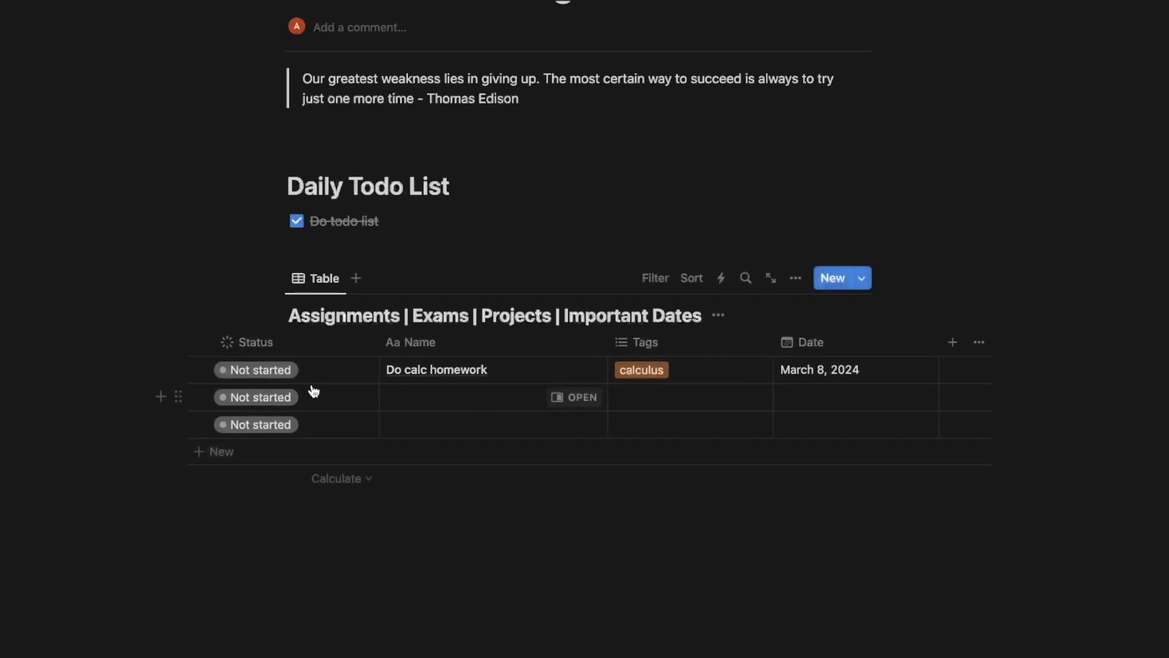
{"action": "left_click", "coordinate": [274, 369]}
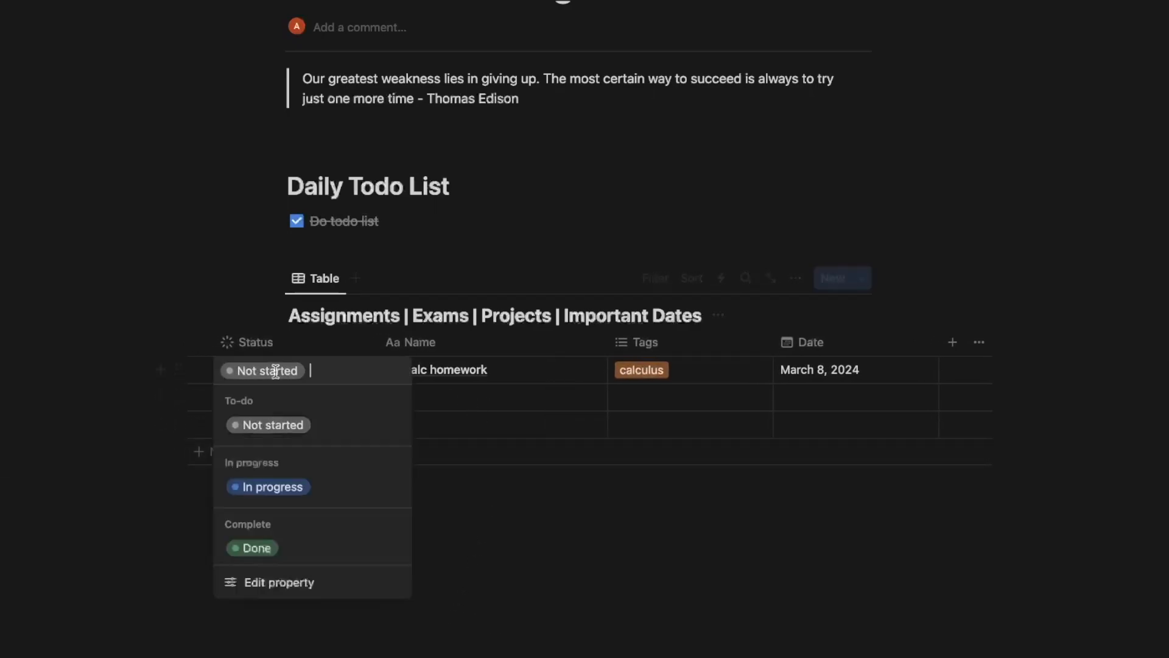
{"action": "left_click", "coordinate": [279, 486]}
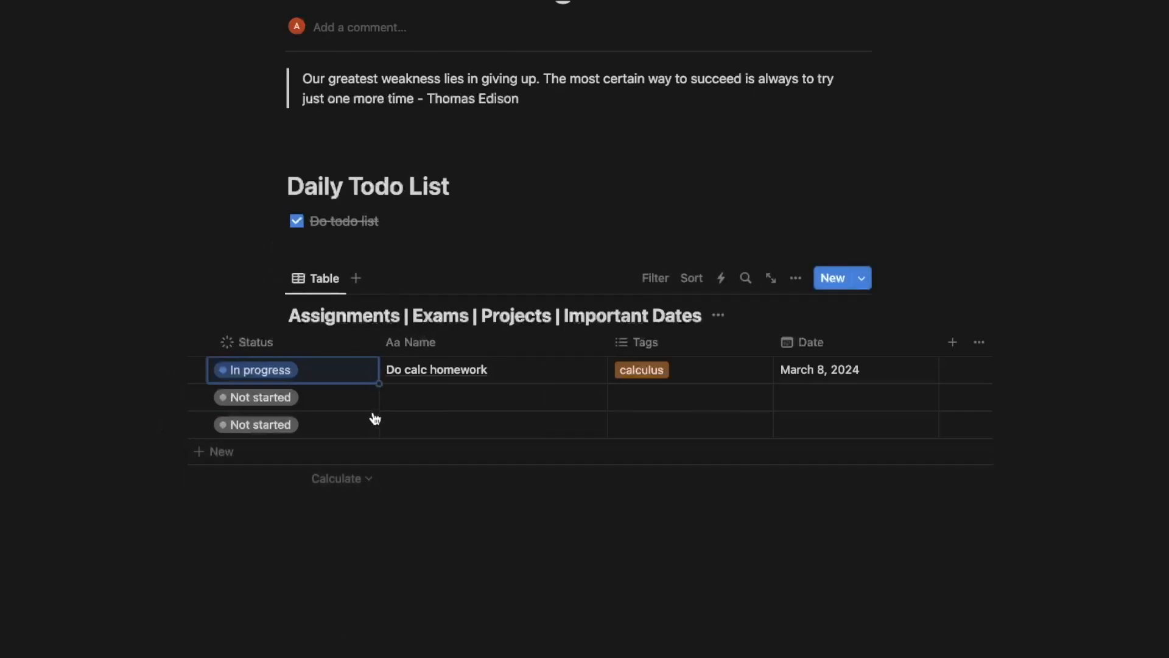
- Add a second view to the database with the Calendar layout
{"action": "left_click", "coordinate": [356, 277]}
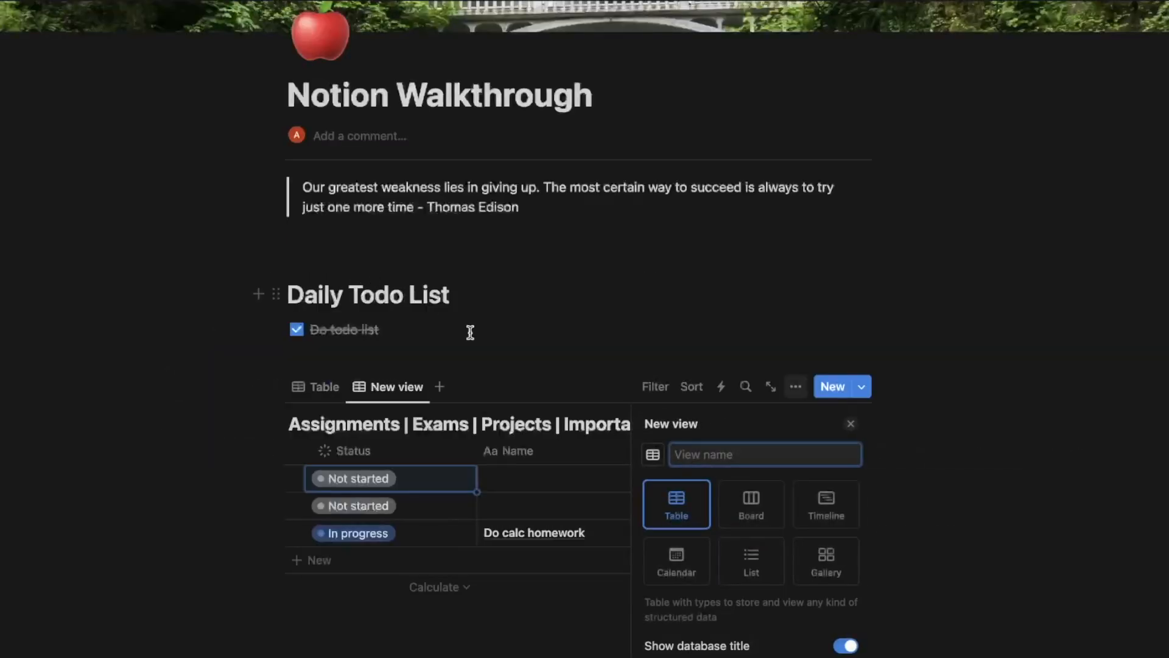
{"action": "left_click", "coordinate": [676, 560]}
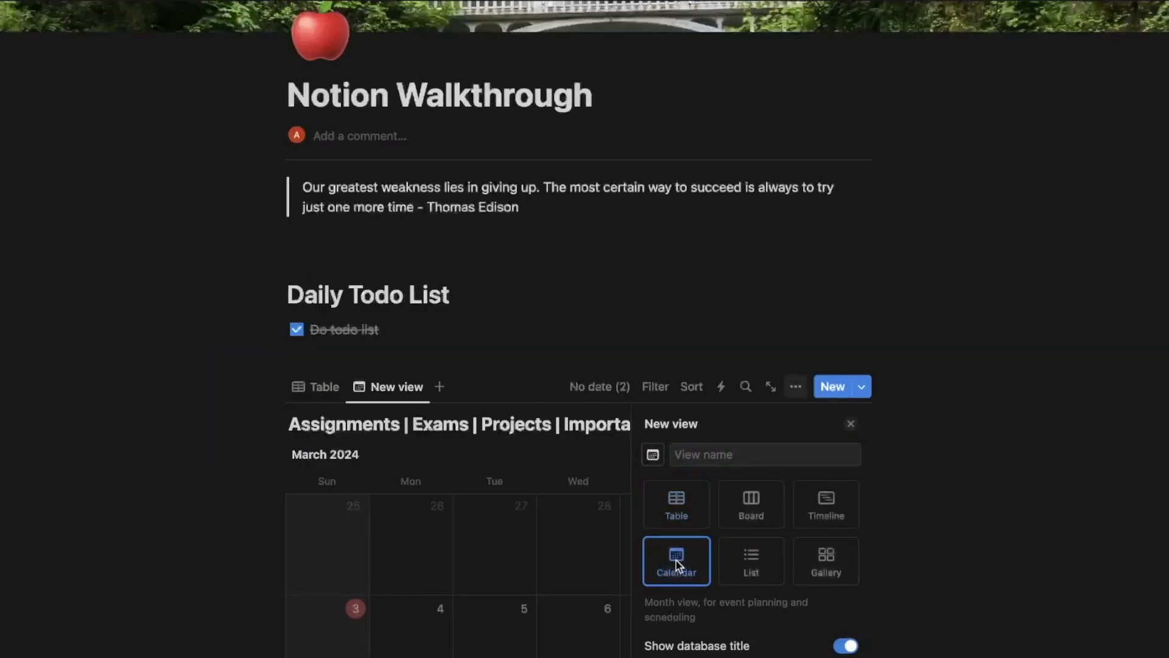
{"action": "left_click", "coordinate": [244, 516]}
- Look over the March 2024 calendar and switch the database back to the Table view
{"action": "scroll", "coordinate": [291, 542], "scroll_direction": "down", "scroll_amount": 5}
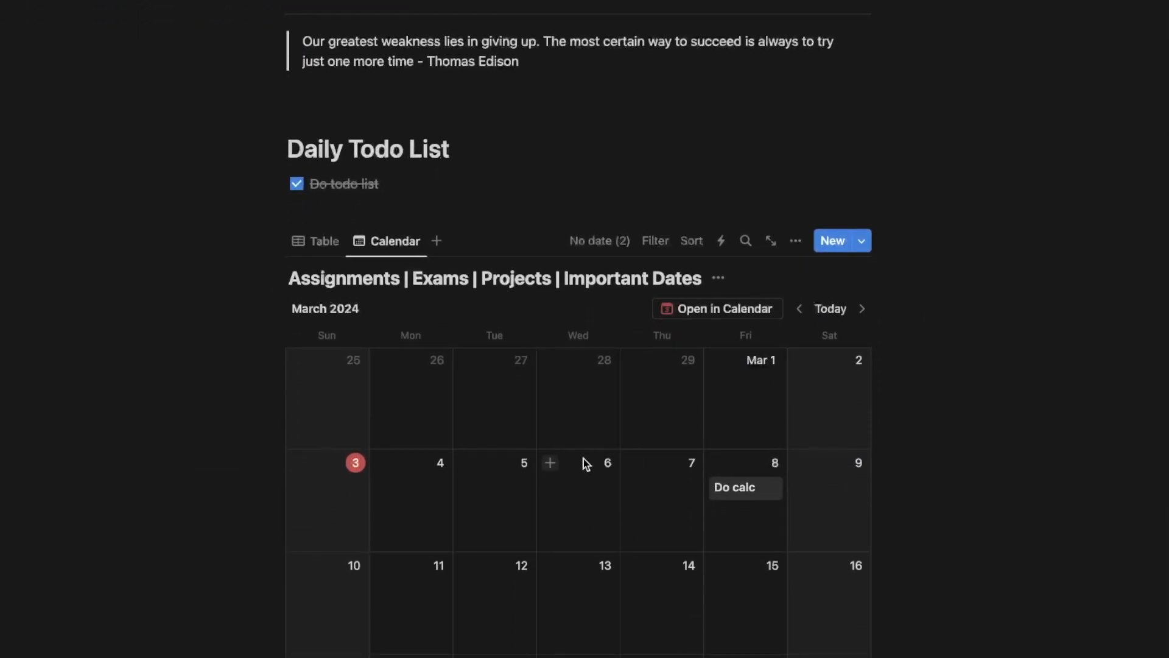
{"action": "scroll", "coordinate": [642, 465], "scroll_direction": "down", "scroll_amount": 15}
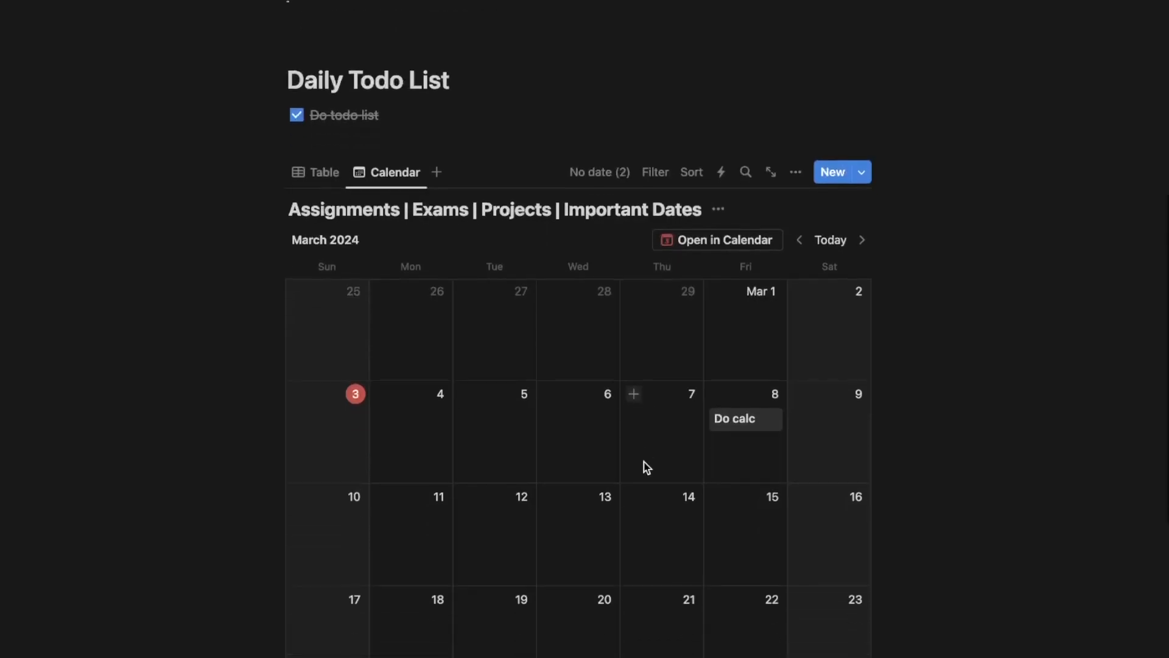
{"action": "scroll", "coordinate": [608, 551], "scroll_direction": "up", "scroll_amount": 6}
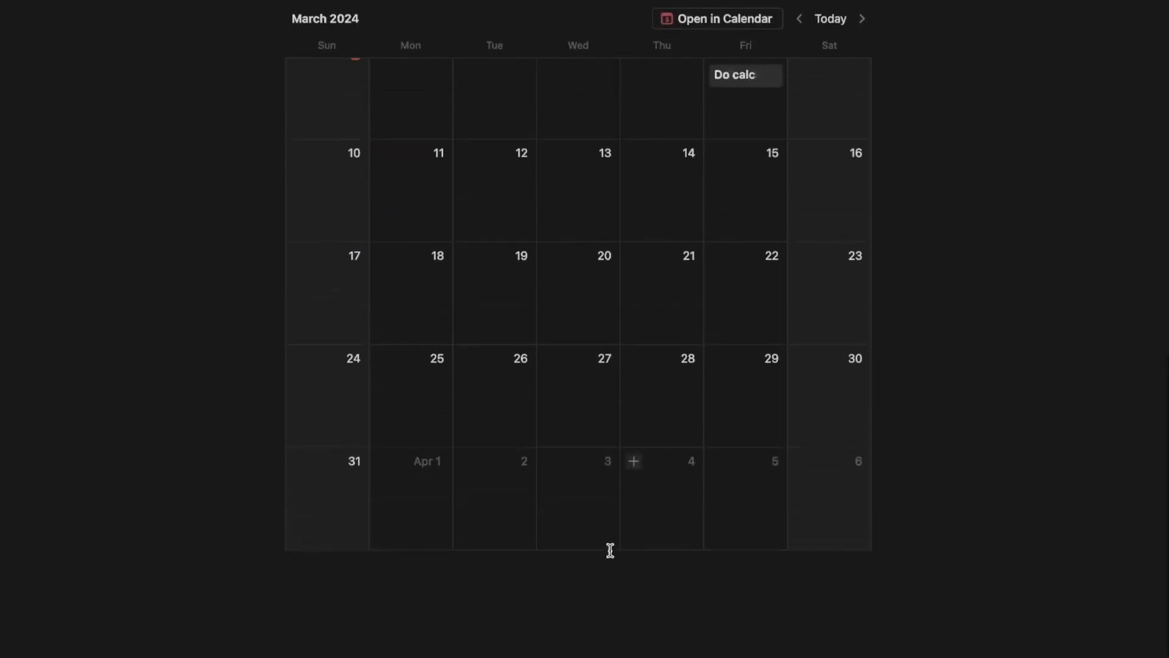
{"action": "scroll", "coordinate": [609, 551], "scroll_direction": "up", "scroll_amount": 1}
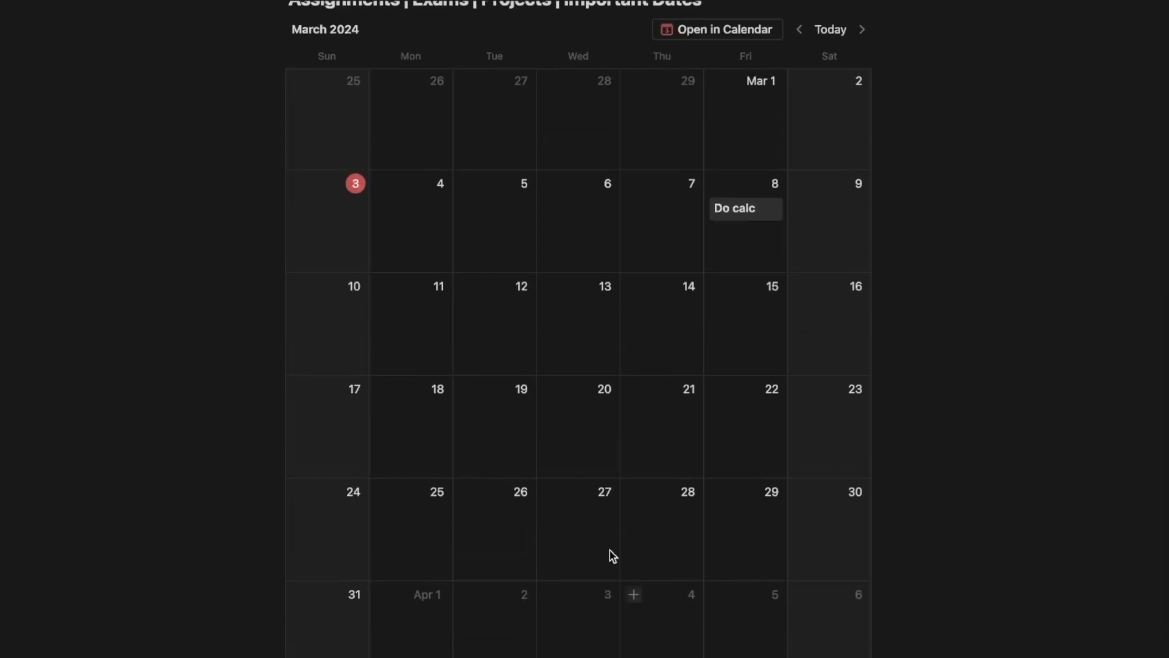
{"action": "scroll", "coordinate": [609, 550], "scroll_direction": "up", "scroll_amount": 7}
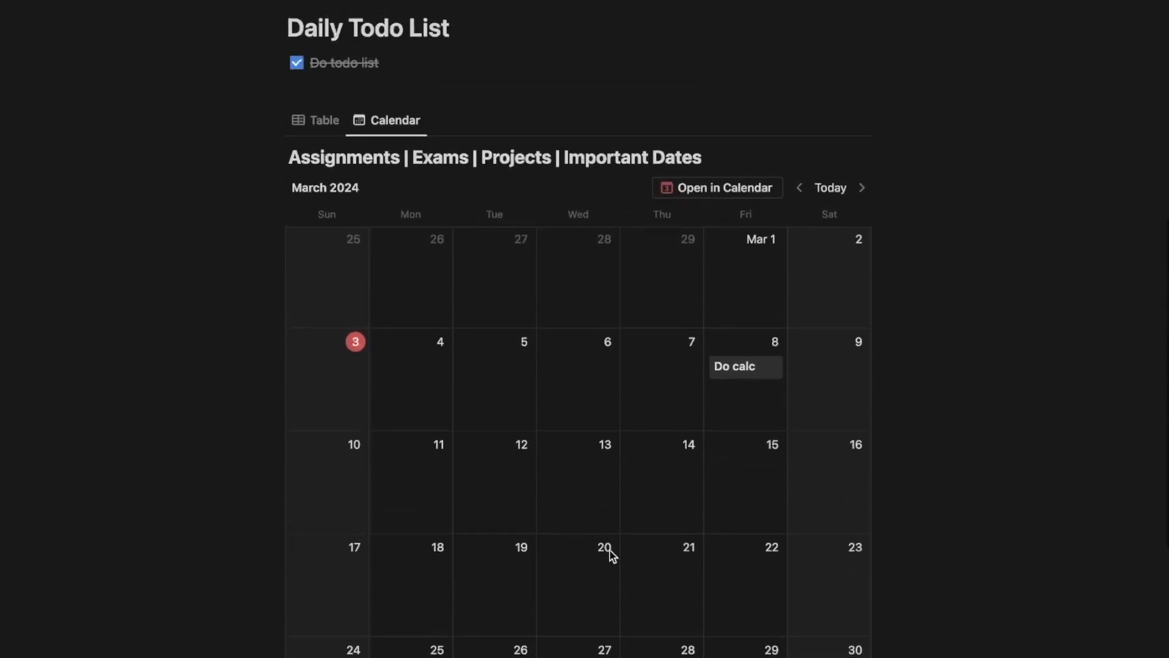
{"action": "left_click", "coordinate": [316, 175]}
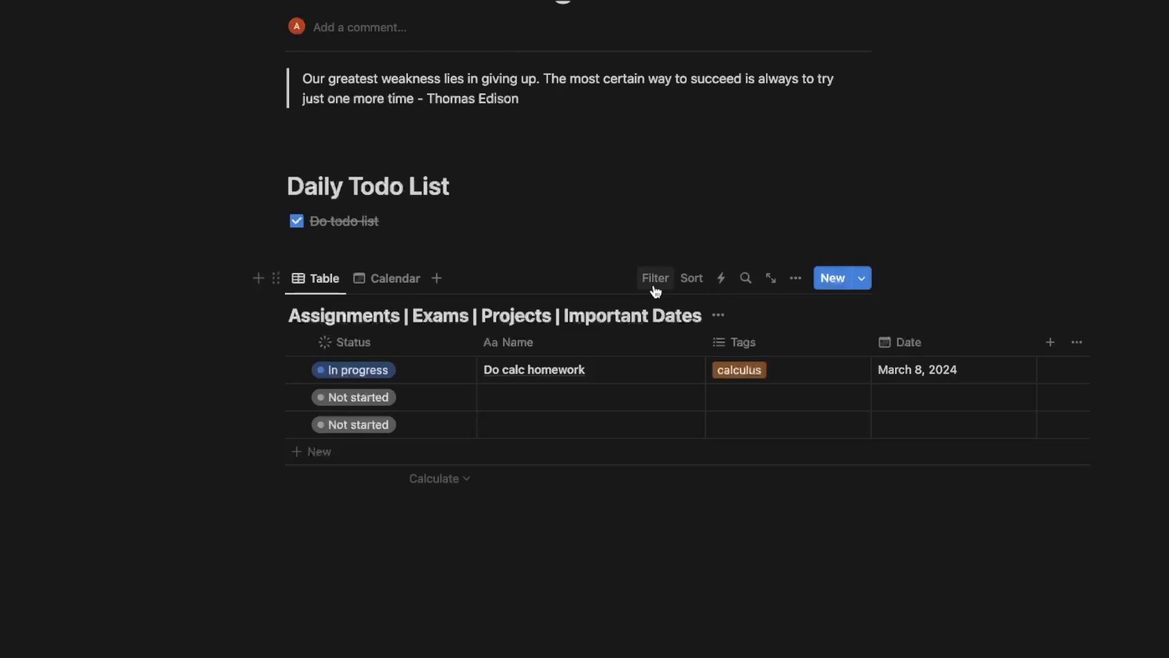
{"action": "left_click", "coordinate": [655, 280]}
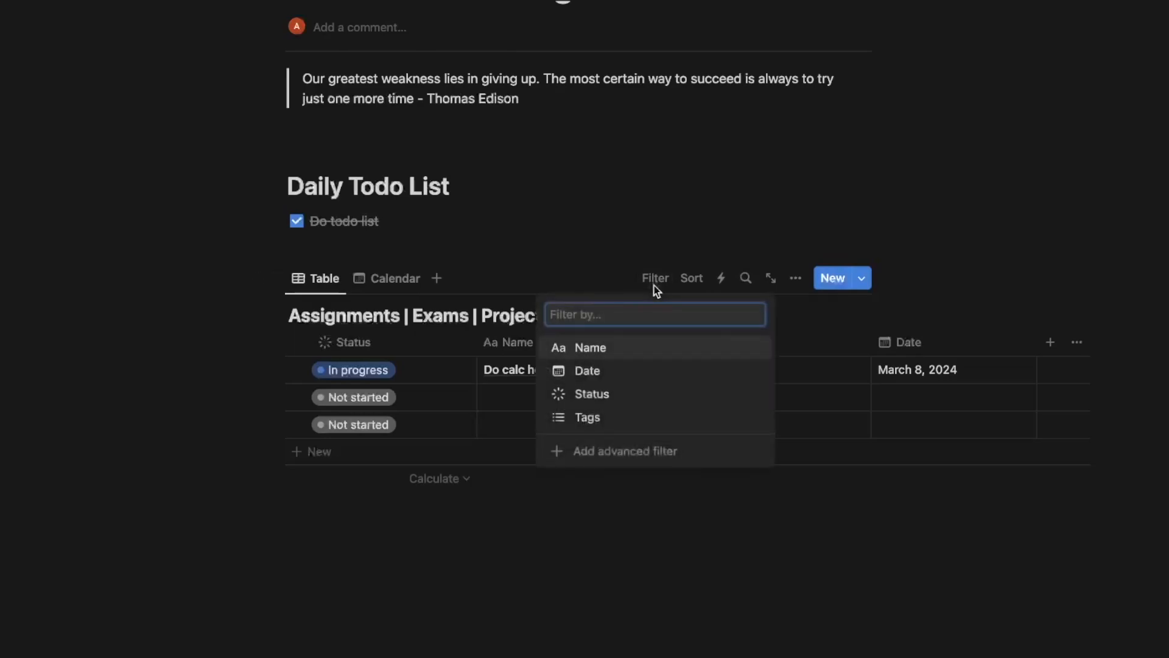
{"action": "left_click", "coordinate": [521, 574]}
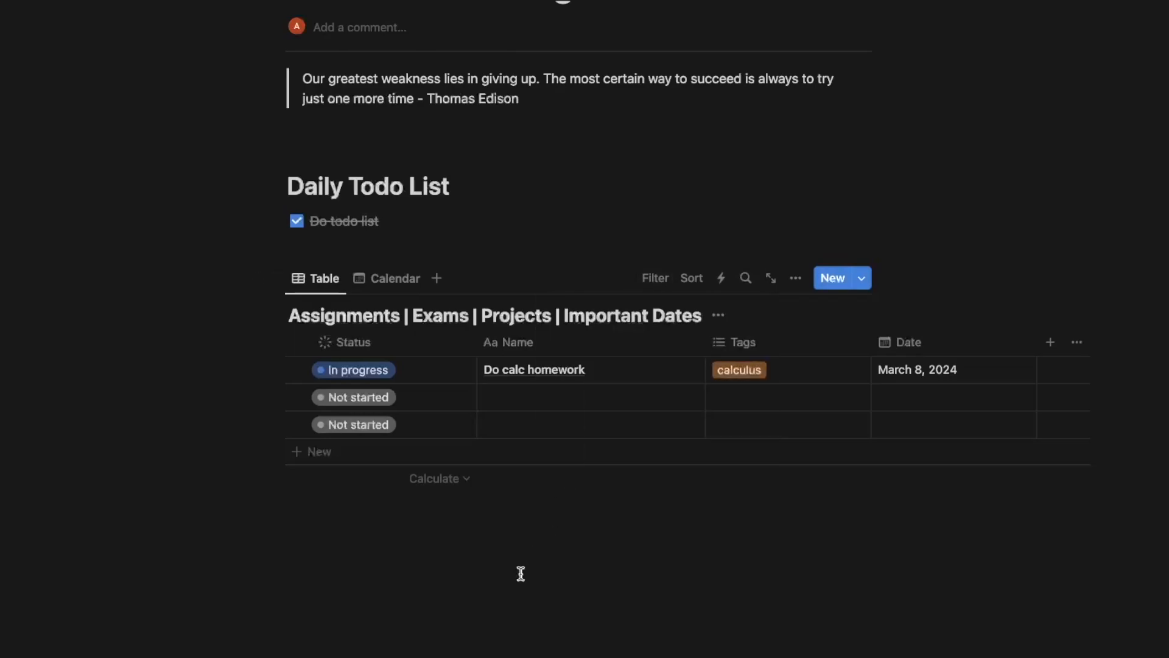
- Start an empty block below the assignments database and browse the list of insertable block types from basic blocks to embeds
{"action": "left_click", "coordinate": [520, 573]}
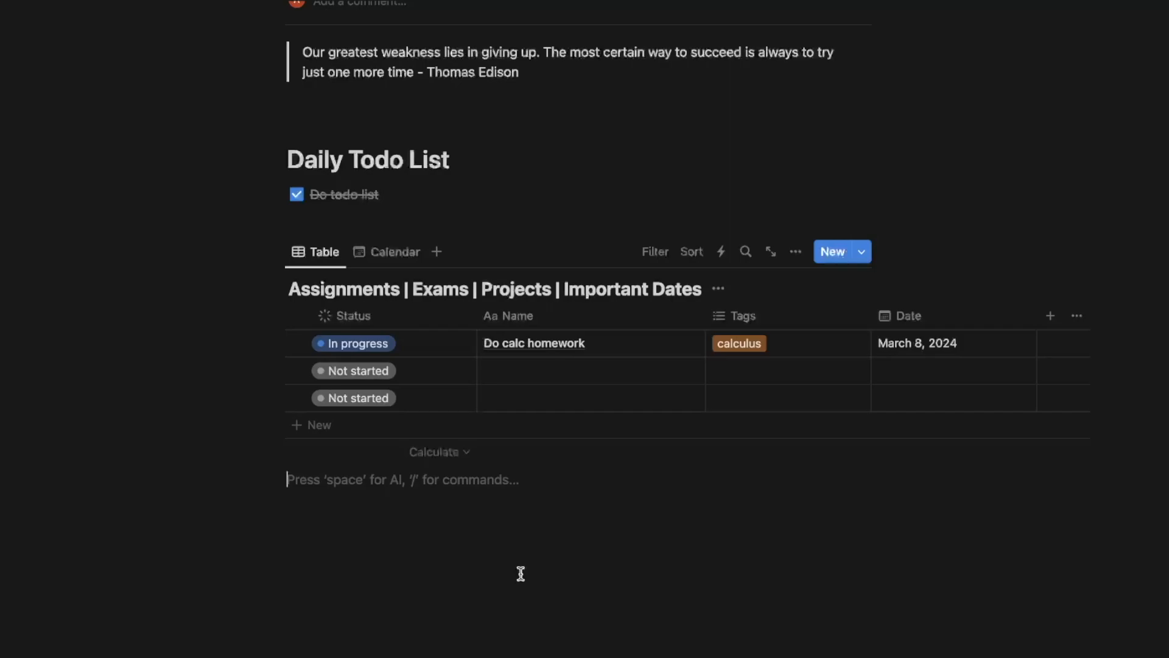
{"action": "type", "text": "/ga"}
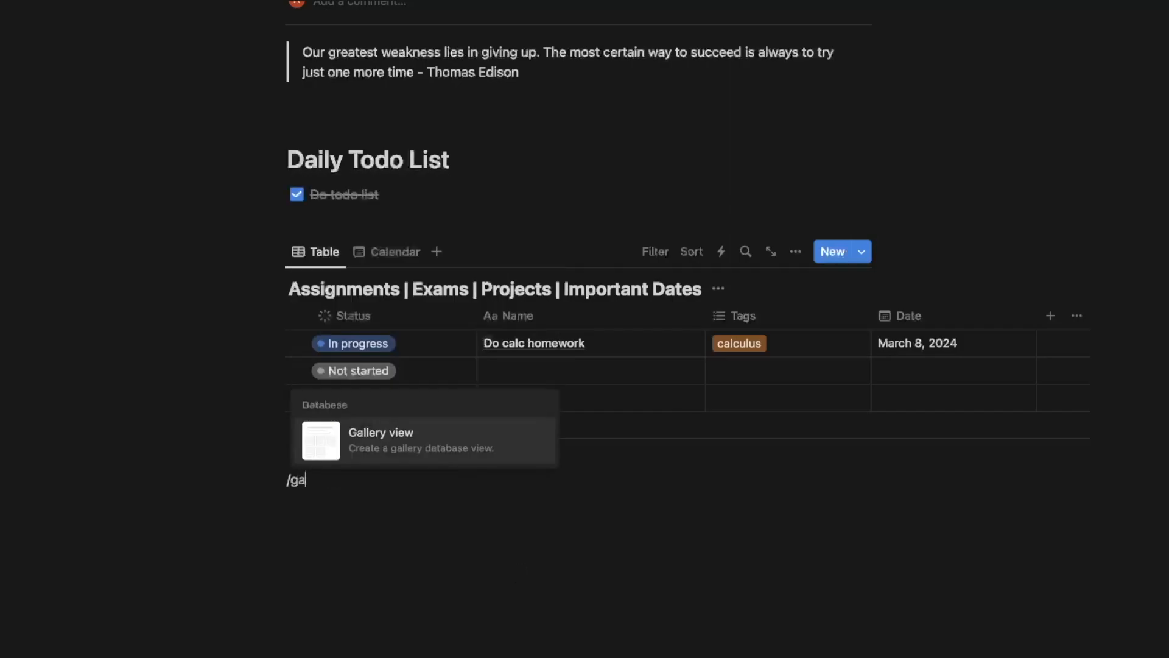
{"action": "key", "text": "BackSpace"}
{"action": "key", "text": "BackSpace"}
{"action": "key", "text": "BackSpace"}
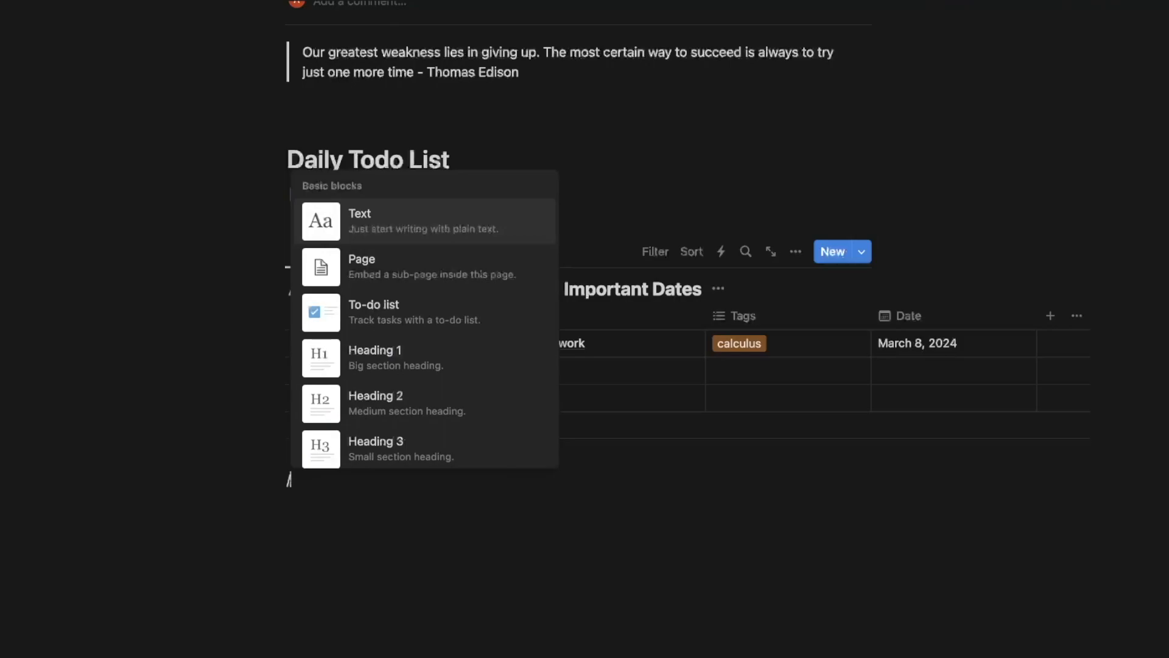
{"action": "type", "text": "/"}
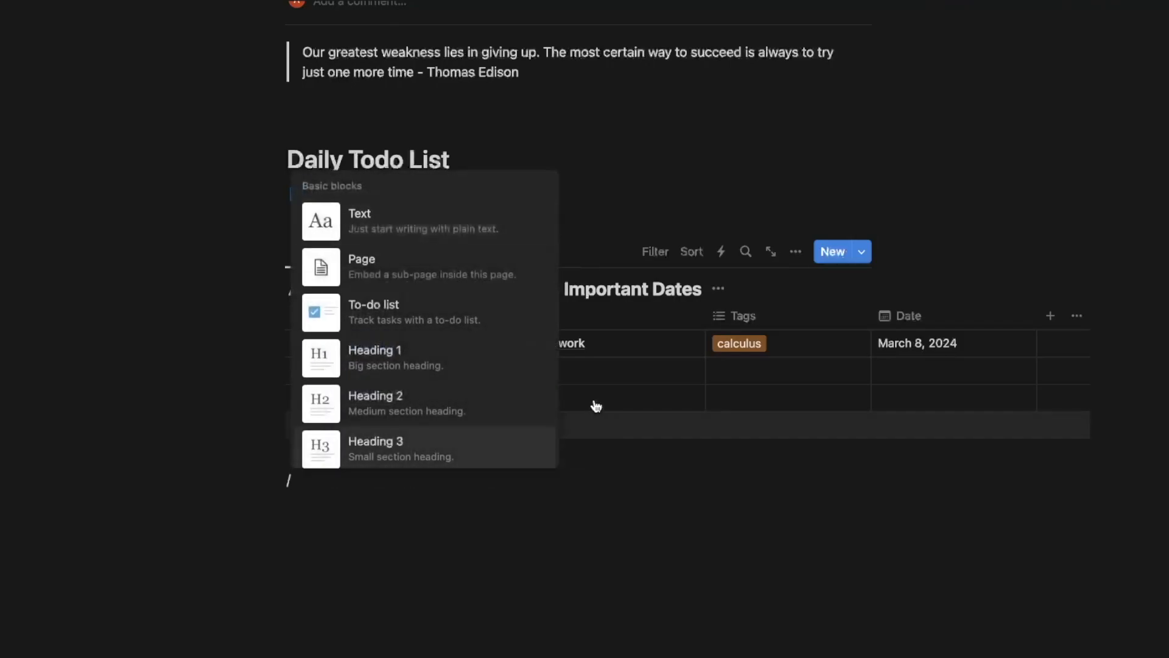
{"action": "scroll", "coordinate": [523, 343], "scroll_direction": "down", "scroll_amount": 3}
{"action": "scroll", "coordinate": [522, 343], "scroll_direction": "up", "scroll_amount": 3}
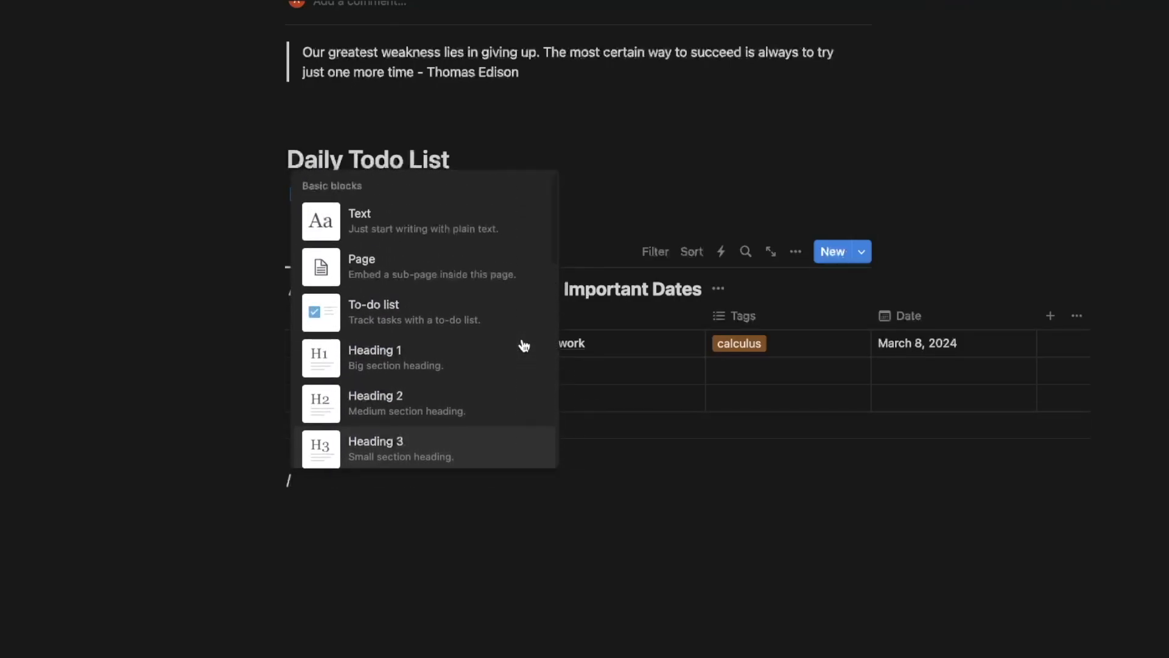
{"action": "scroll", "coordinate": [523, 343], "scroll_direction": "down", "scroll_amount": 3}
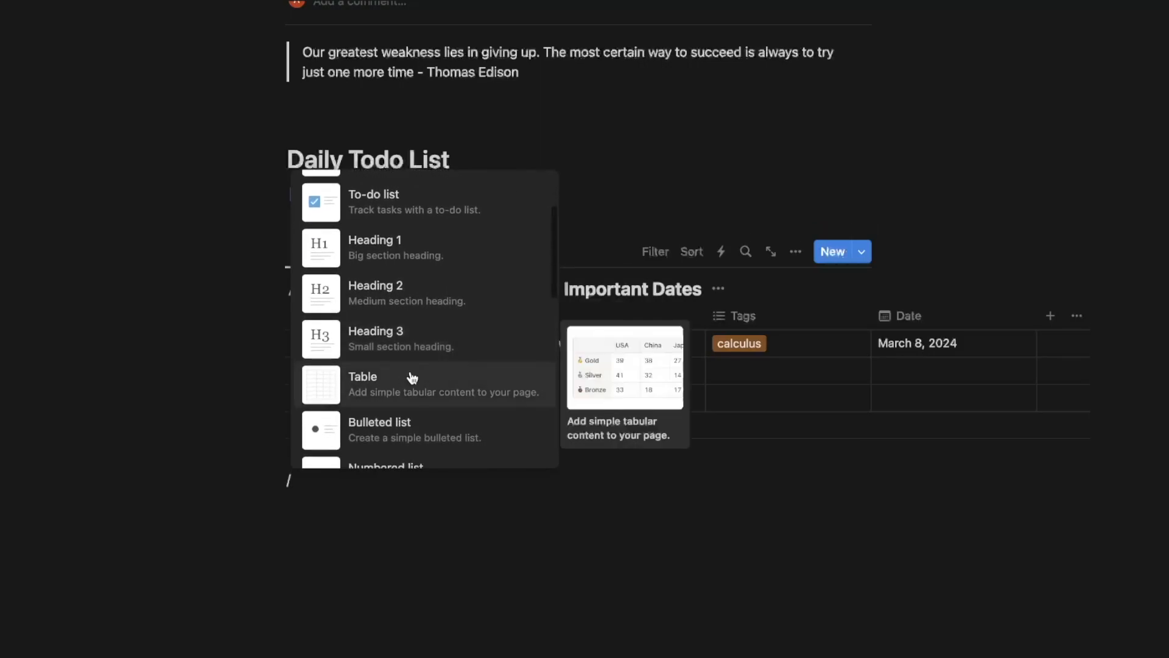
{"action": "scroll", "coordinate": [371, 406], "scroll_direction": "down", "scroll_amount": 2}
{"action": "scroll", "coordinate": [341, 366], "scroll_direction": "down", "scroll_amount": 3}
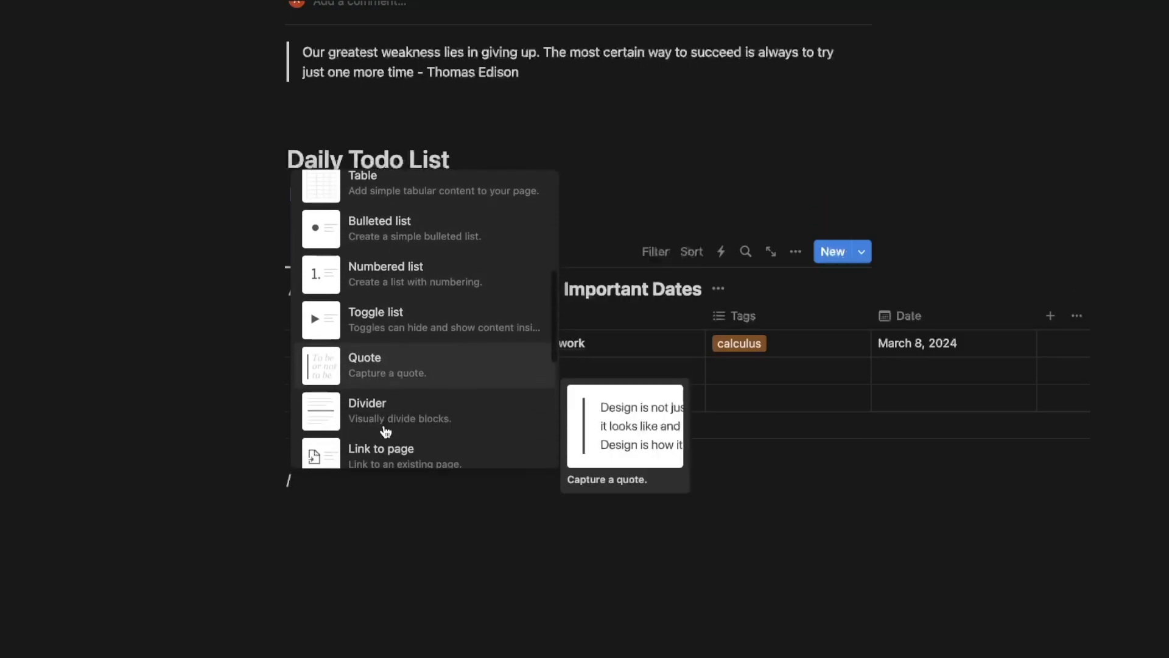
{"action": "scroll", "coordinate": [393, 396], "scroll_direction": "down", "scroll_amount": 3}
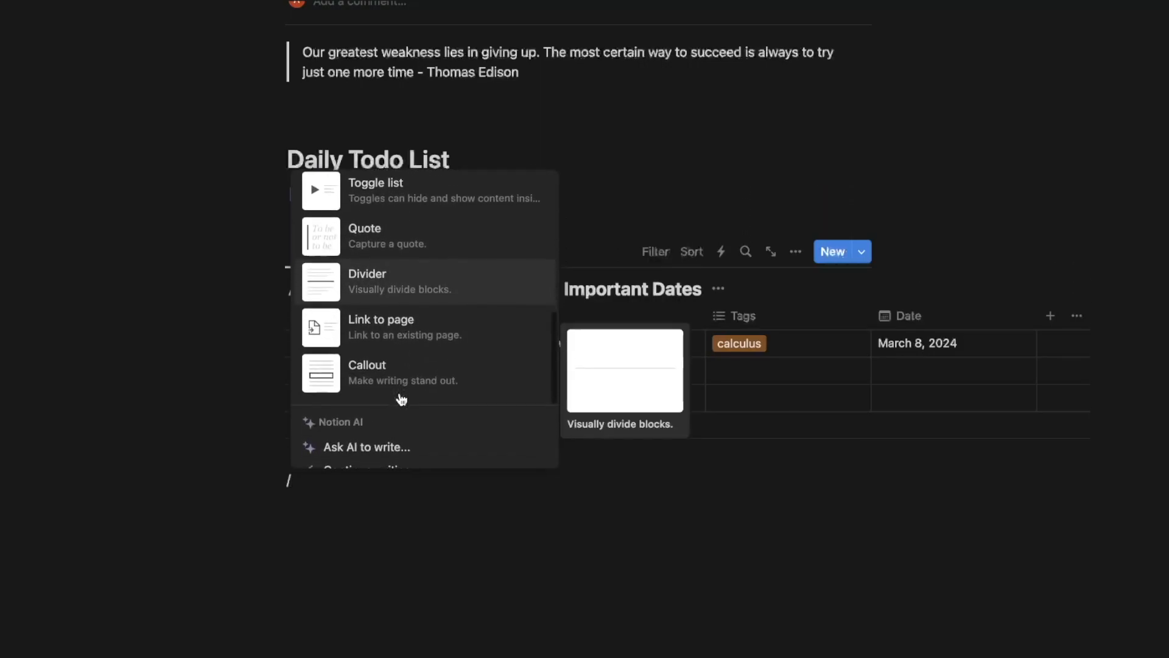
{"action": "scroll", "coordinate": [405, 351], "scroll_direction": "down", "scroll_amount": 5}
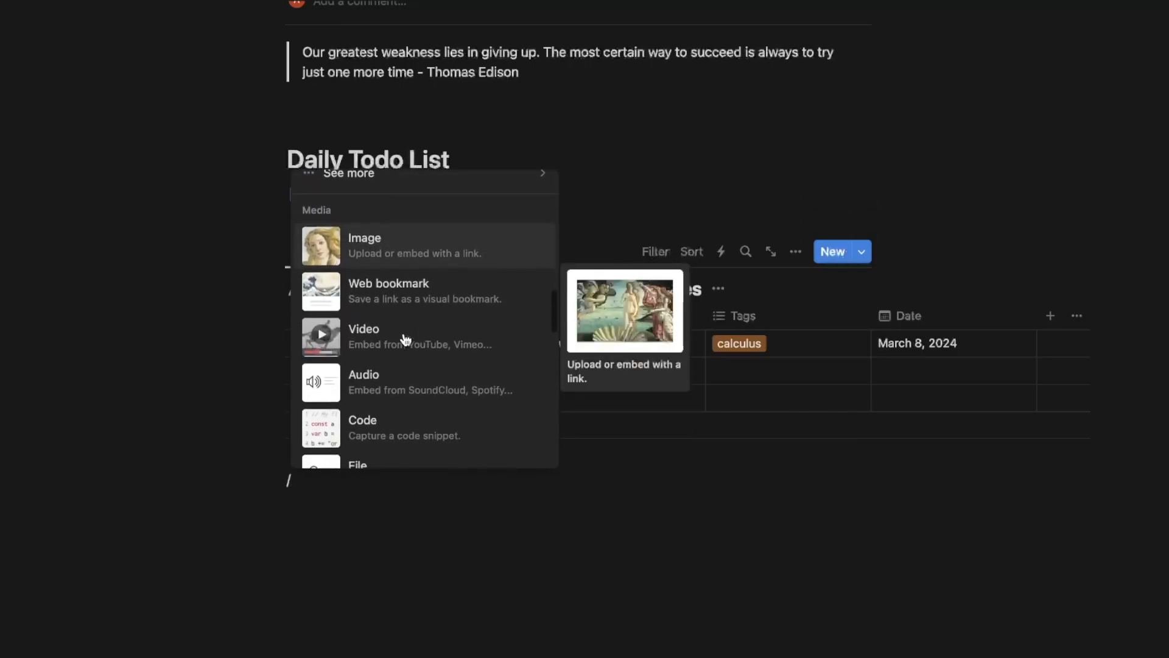
{"action": "scroll", "coordinate": [433, 394], "scroll_direction": "up", "scroll_amount": 2}
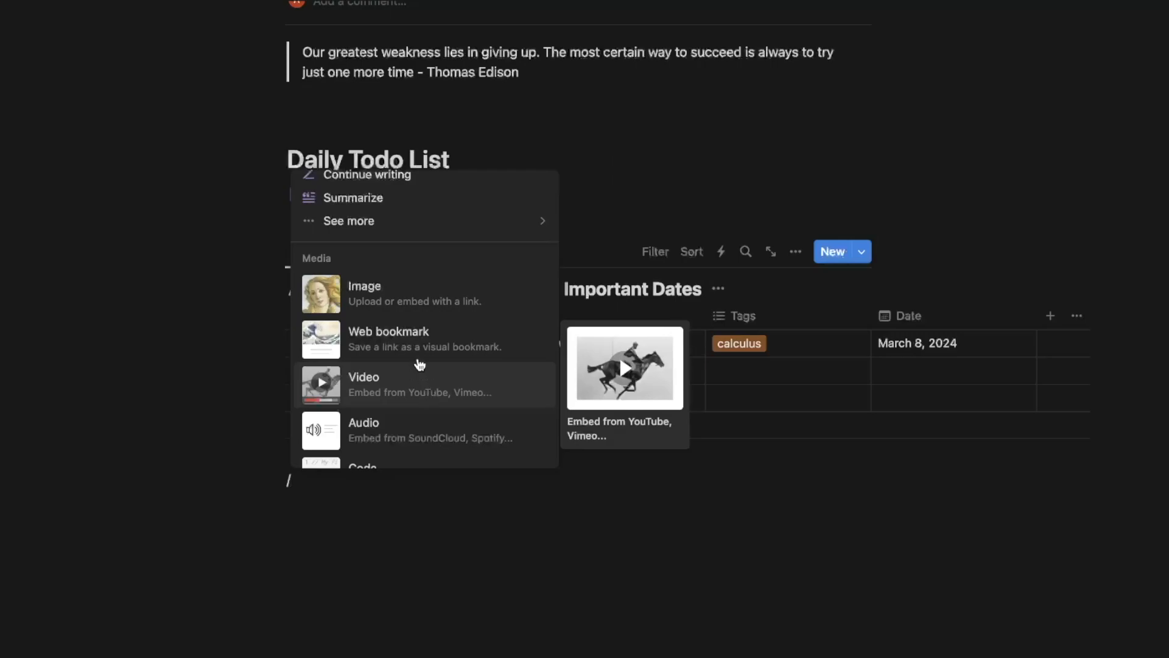
{"action": "scroll", "coordinate": [406, 369], "scroll_direction": "down", "scroll_amount": 3}
{"action": "scroll", "coordinate": [406, 369], "scroll_direction": "down", "scroll_amount": 5}
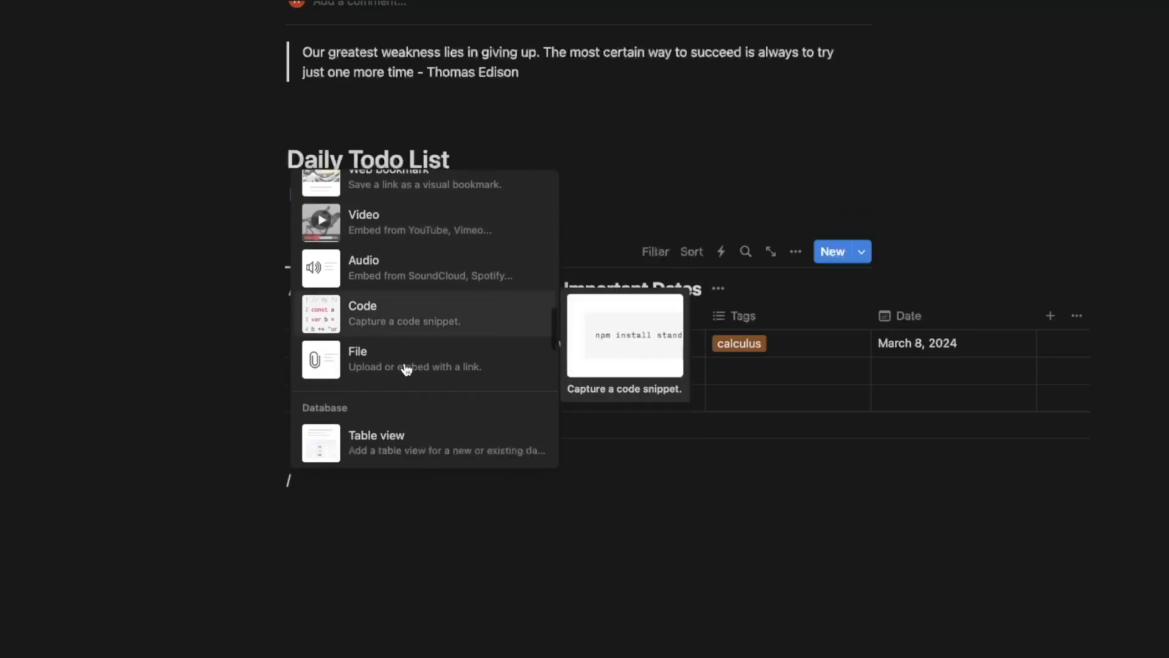
{"action": "scroll", "coordinate": [385, 312], "scroll_direction": "down", "scroll_amount": 8}
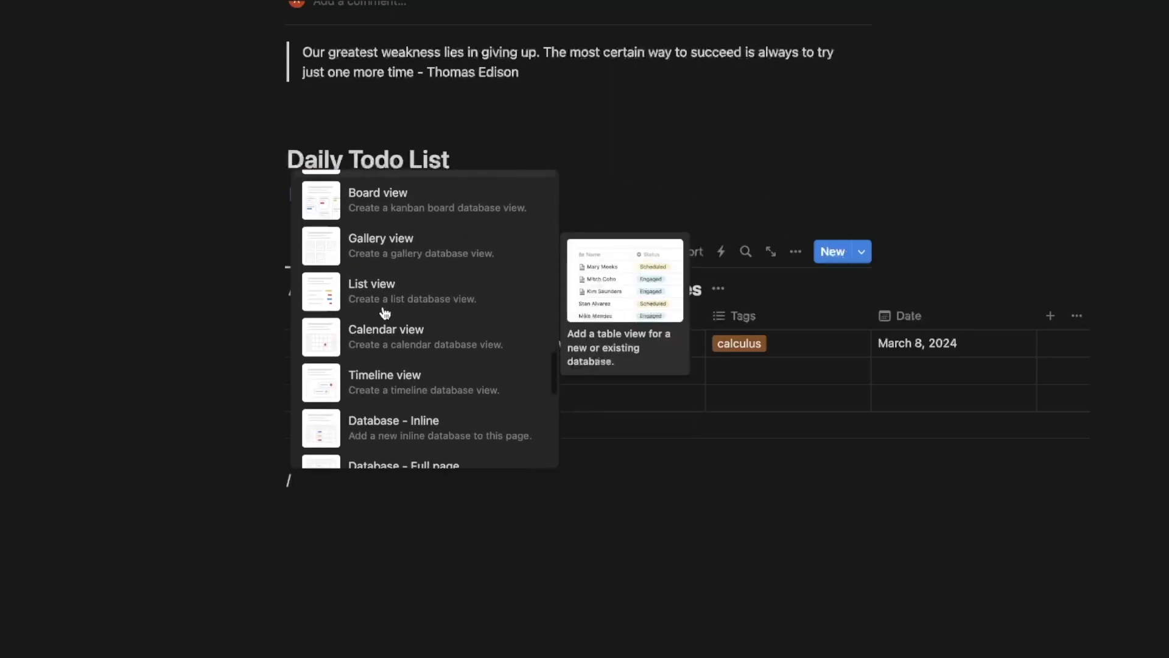
{"action": "scroll", "coordinate": [429, 389], "scroll_direction": "down", "scroll_amount": 5}
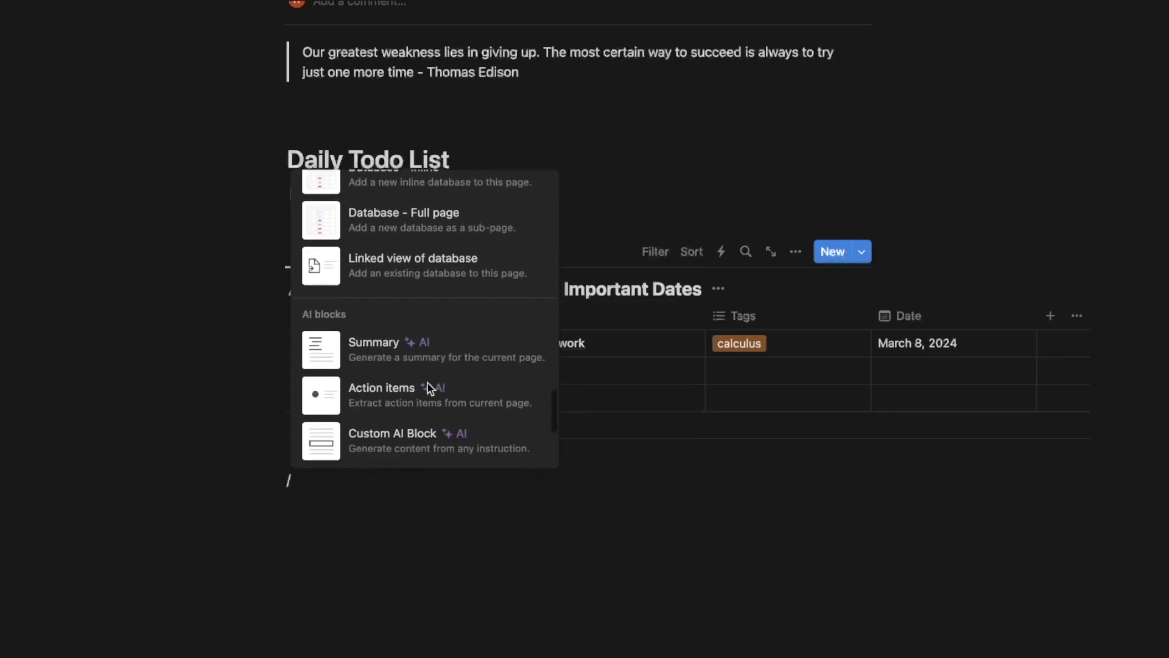
{"action": "scroll", "coordinate": [369, 433], "scroll_direction": "down", "scroll_amount": 3}
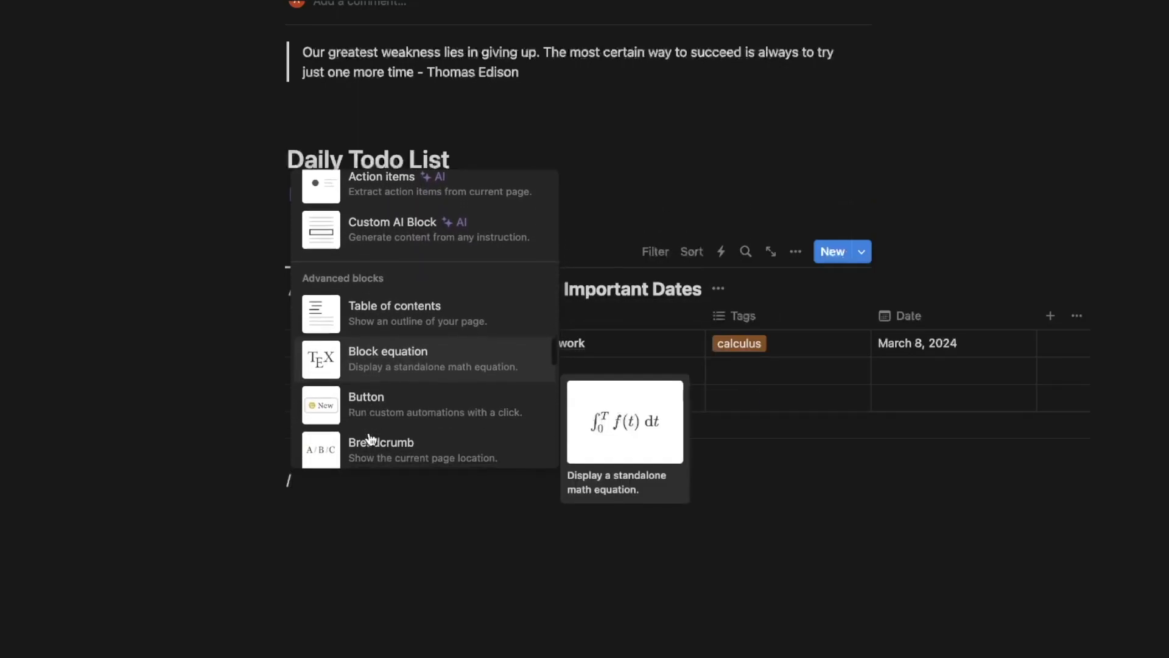
{"action": "scroll", "coordinate": [357, 390], "scroll_direction": "down", "scroll_amount": 15}
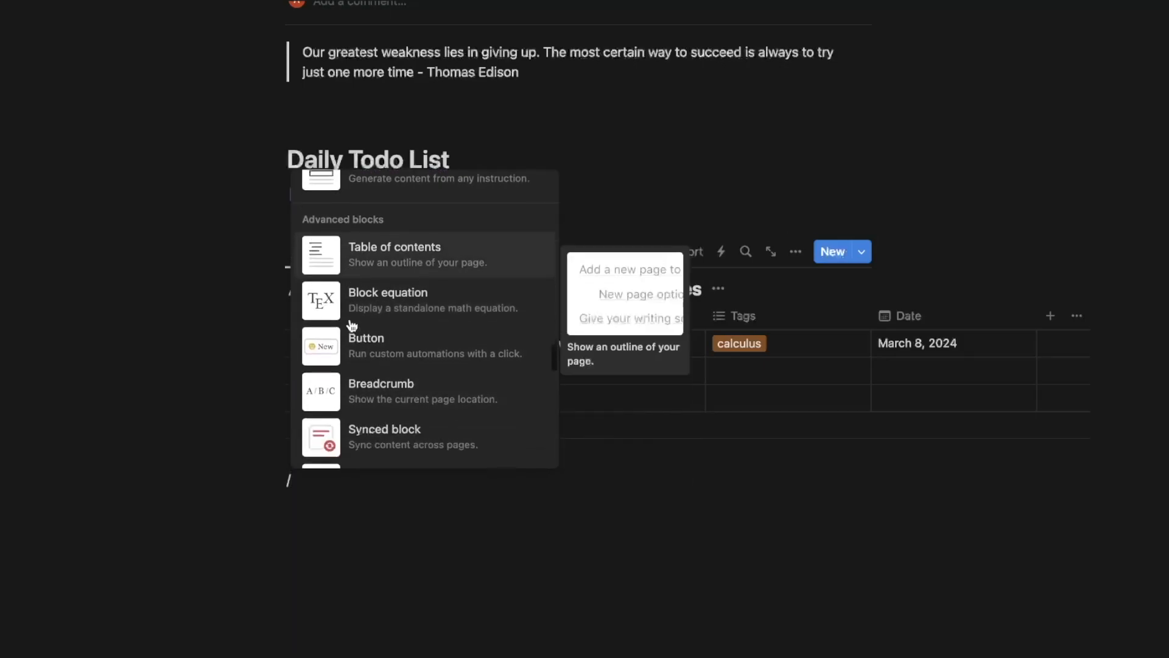
{"action": "scroll", "coordinate": [352, 326], "scroll_direction": "down", "scroll_amount": 6}
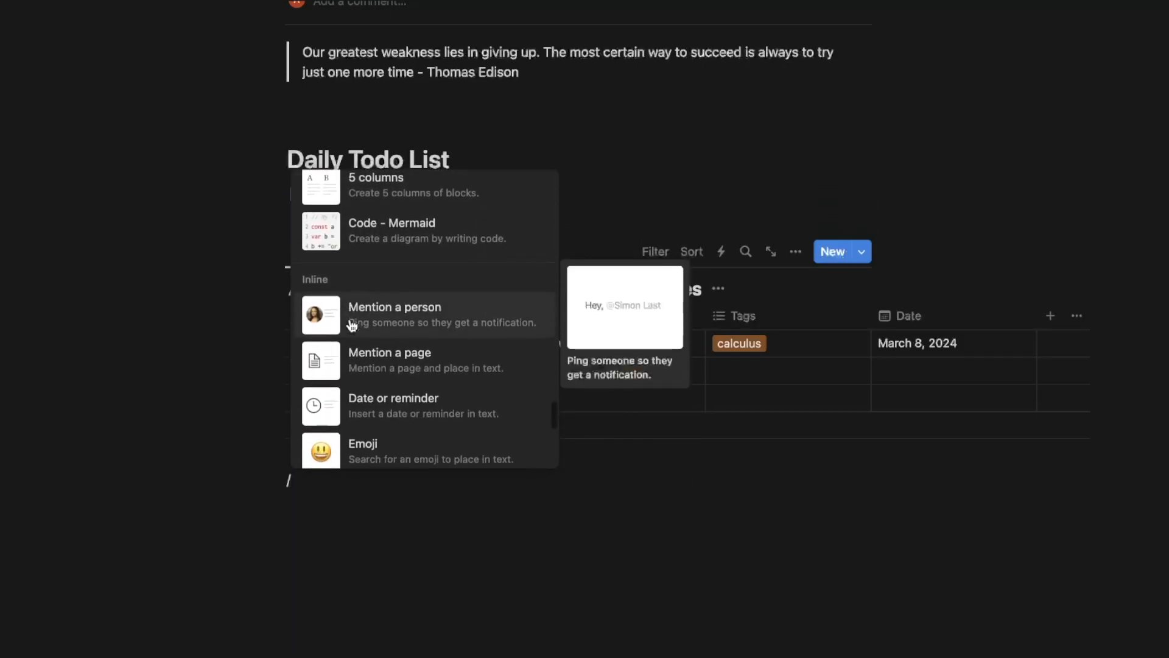
{"action": "scroll", "coordinate": [352, 326], "scroll_direction": "down", "scroll_amount": 2}
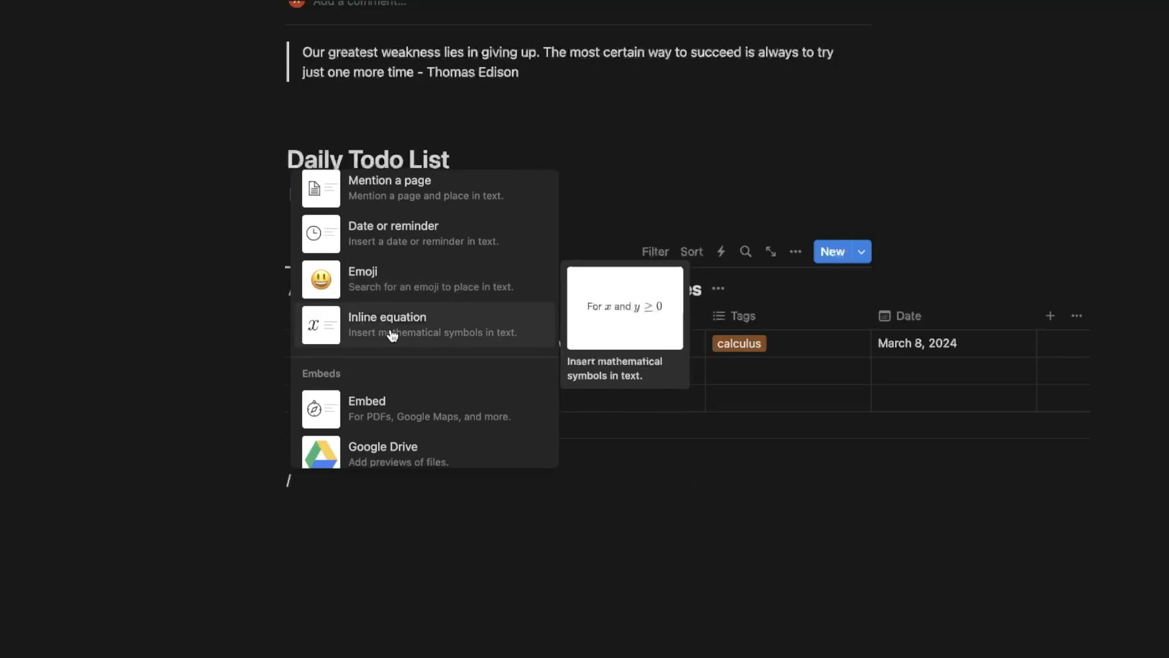
{"action": "scroll", "coordinate": [392, 335], "scroll_direction": "down", "scroll_amount": 14}
- Insert a gallery view with a new database as its source and title it "Classes"
{"action": "scroll", "coordinate": [392, 334], "scroll_direction": "up", "scroll_amount": 20}
{"action": "scroll", "coordinate": [392, 335], "scroll_direction": "up", "scroll_amount": 12}
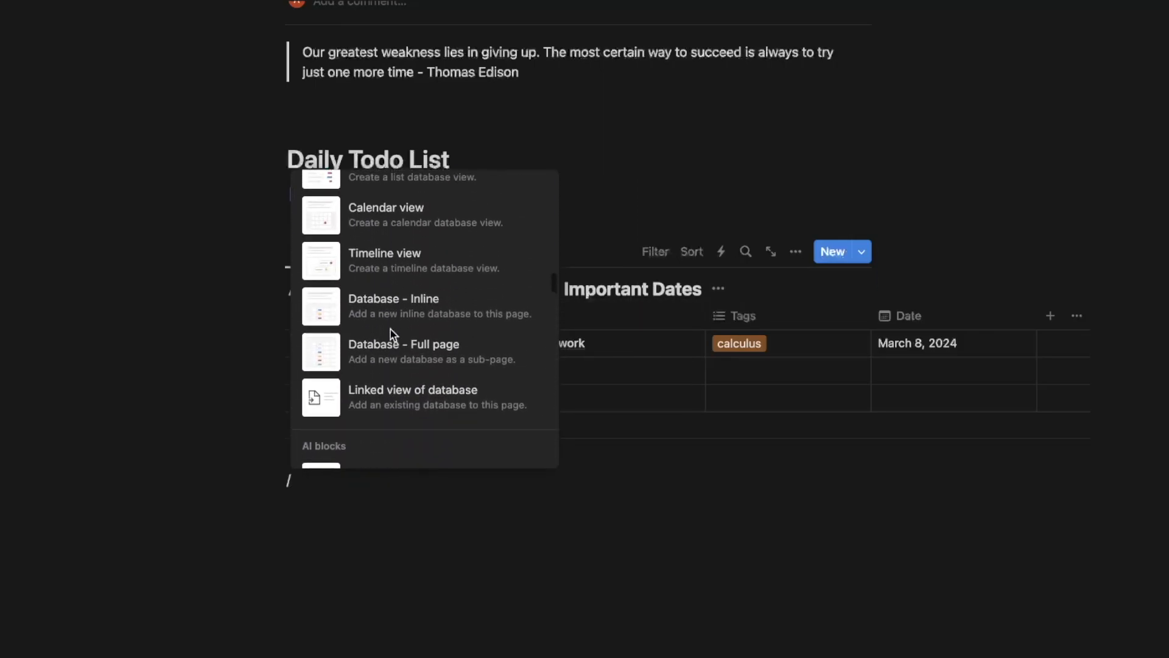
{"action": "scroll", "coordinate": [389, 330], "scroll_direction": "up", "scroll_amount": 1}
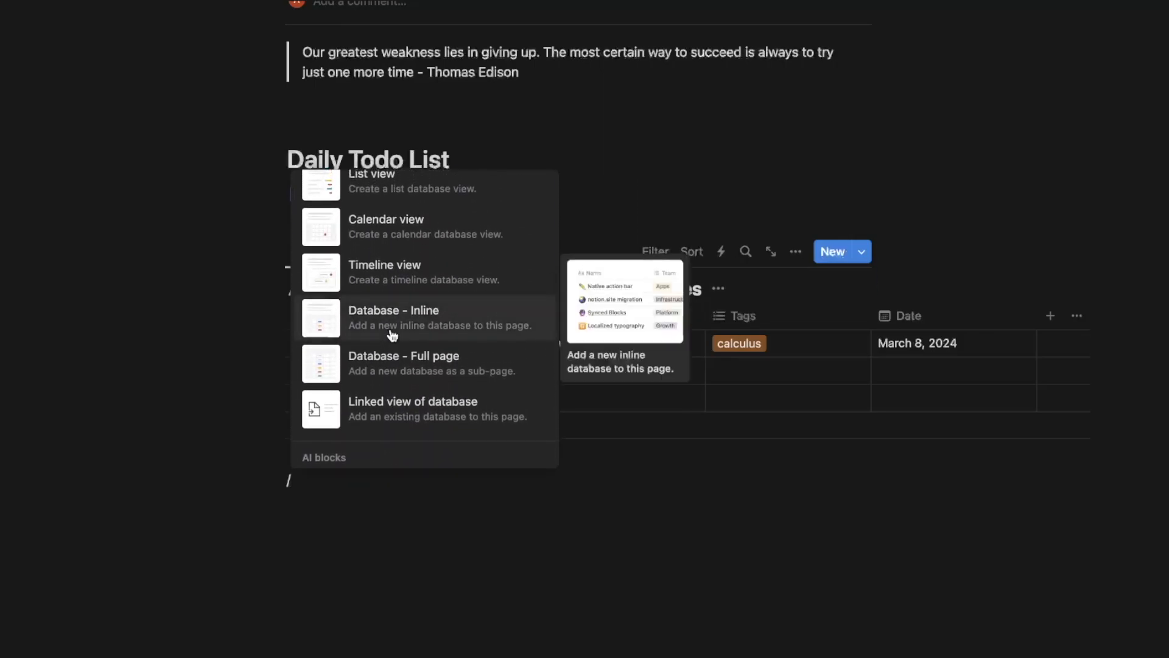
{"action": "scroll", "coordinate": [392, 335], "scroll_direction": "up", "scroll_amount": 4}
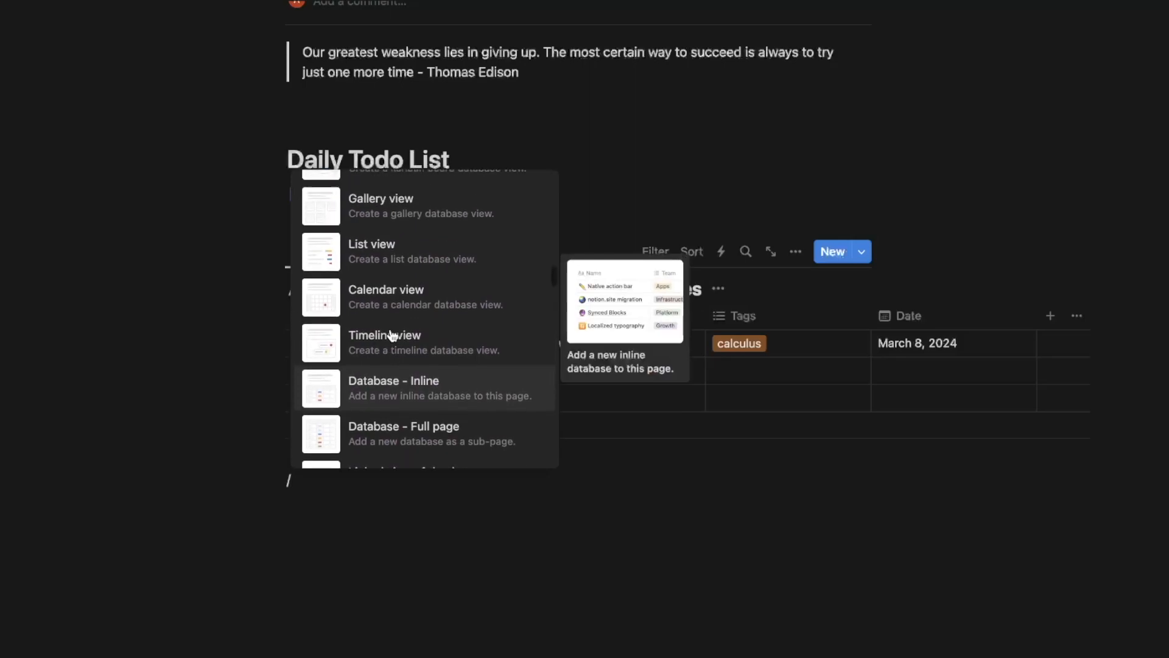
{"action": "scroll", "coordinate": [392, 335], "scroll_direction": "up", "scroll_amount": 1}
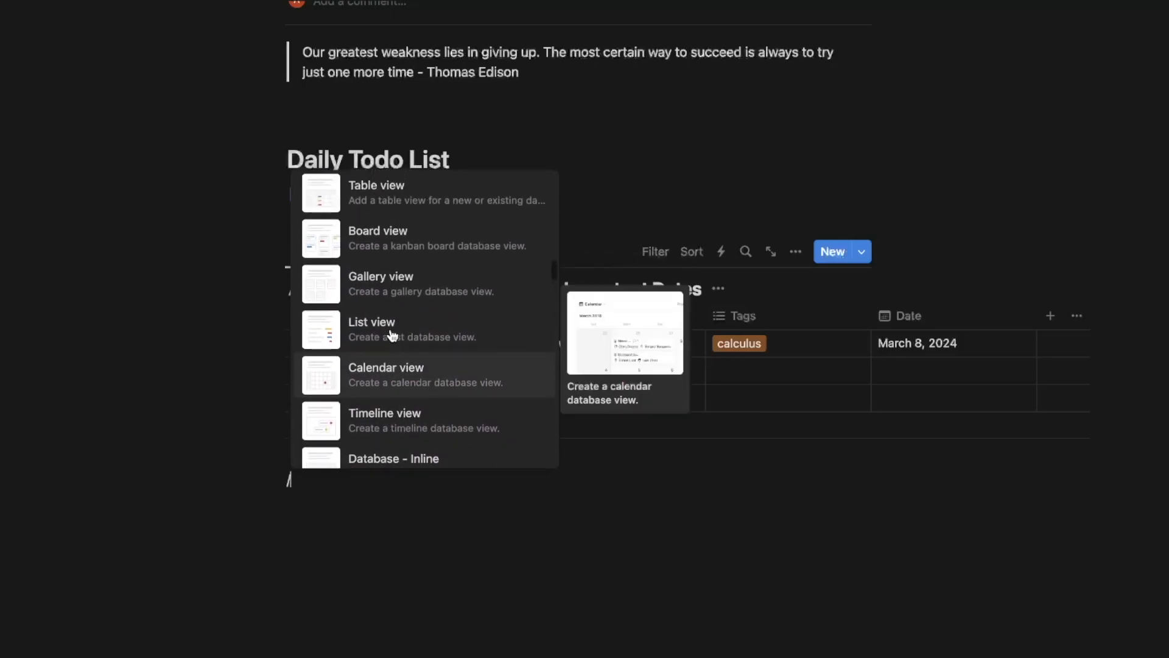
{"action": "left_click", "coordinate": [376, 291]}
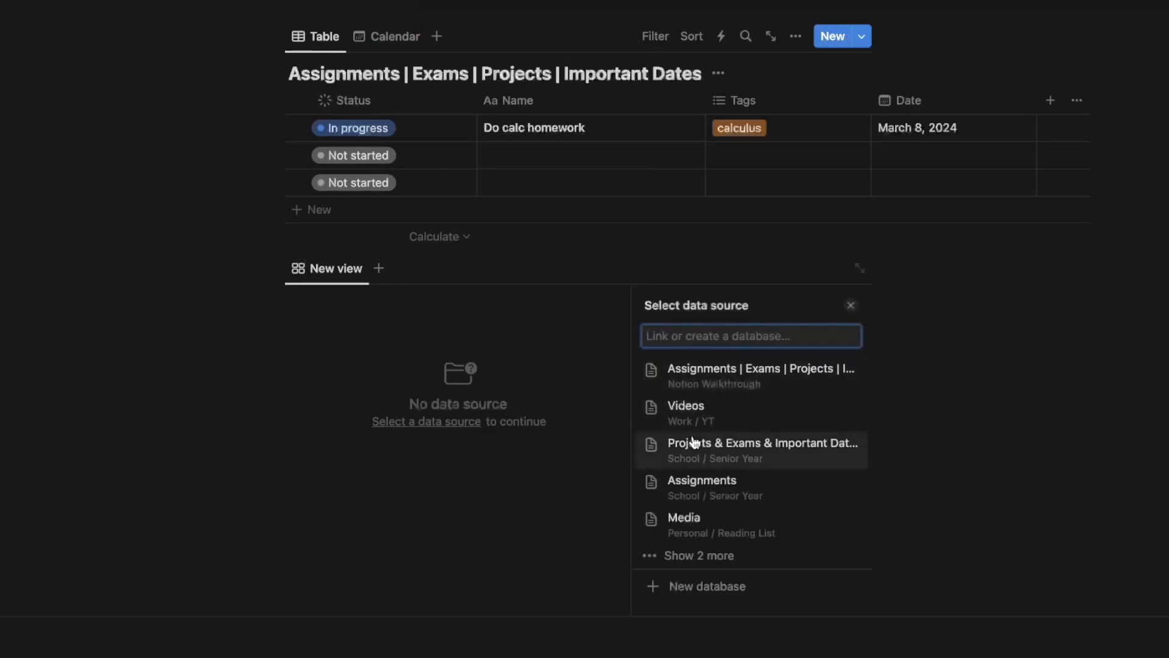
{"action": "scroll", "coordinate": [694, 443], "scroll_direction": "down", "scroll_amount": 1}
{"action": "left_click", "coordinate": [687, 592]}
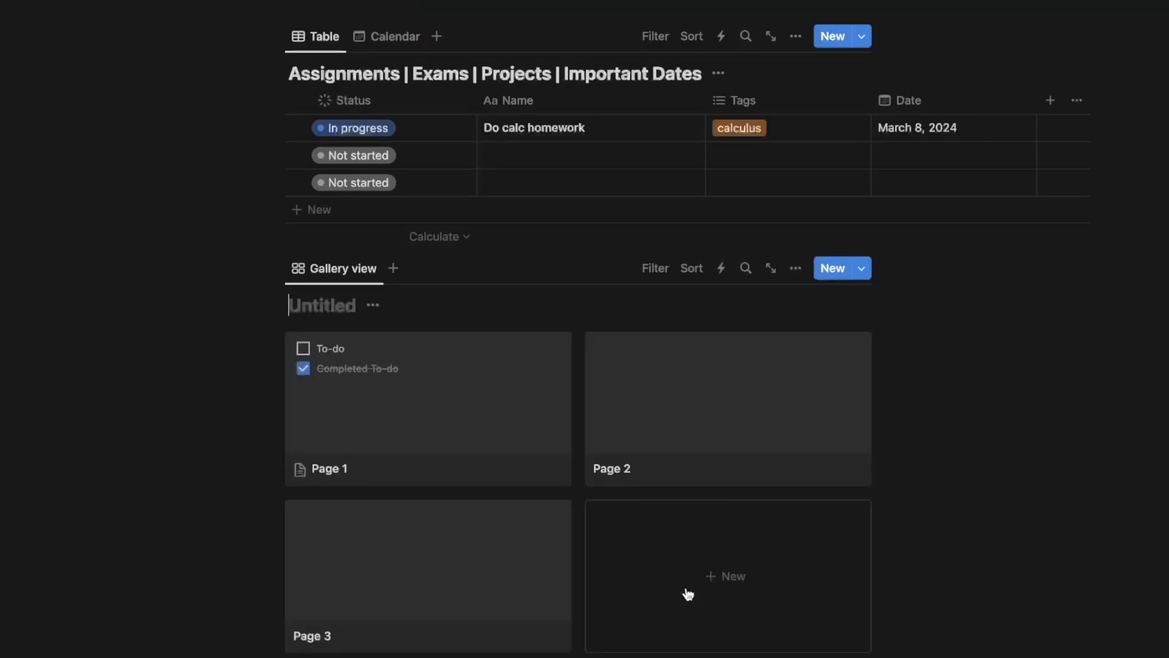
{"action": "type", "text": "Classes"}
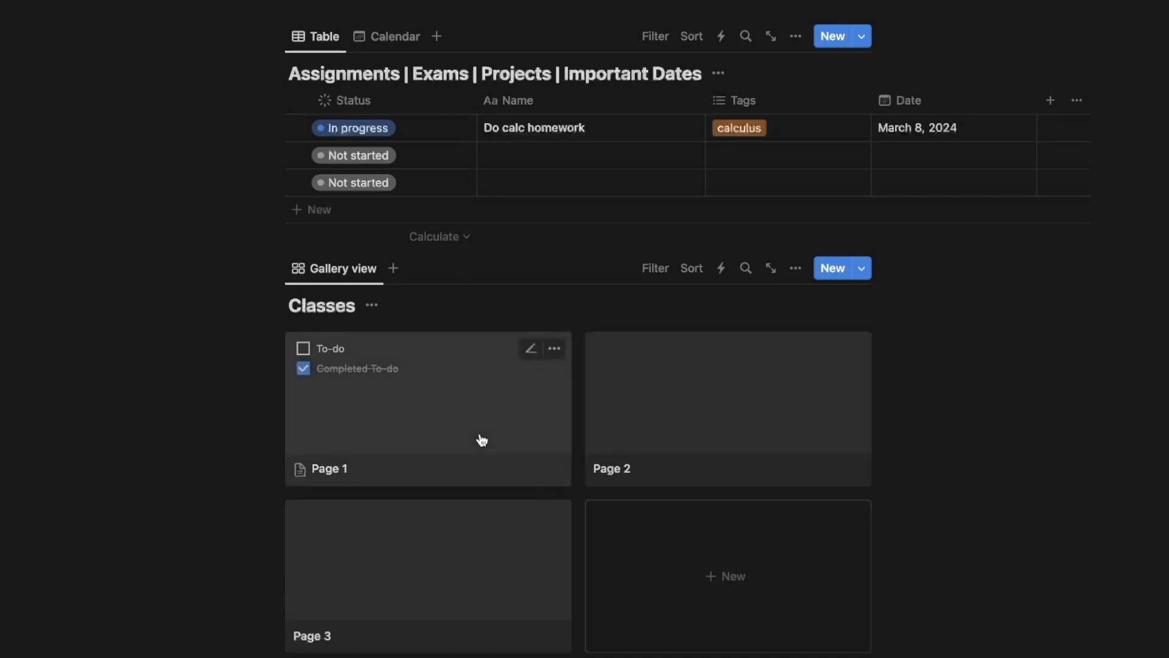
- Open the first card of the Classes gallery, Page 1, and rename it "Calculus"
{"action": "left_click", "coordinate": [369, 448]}
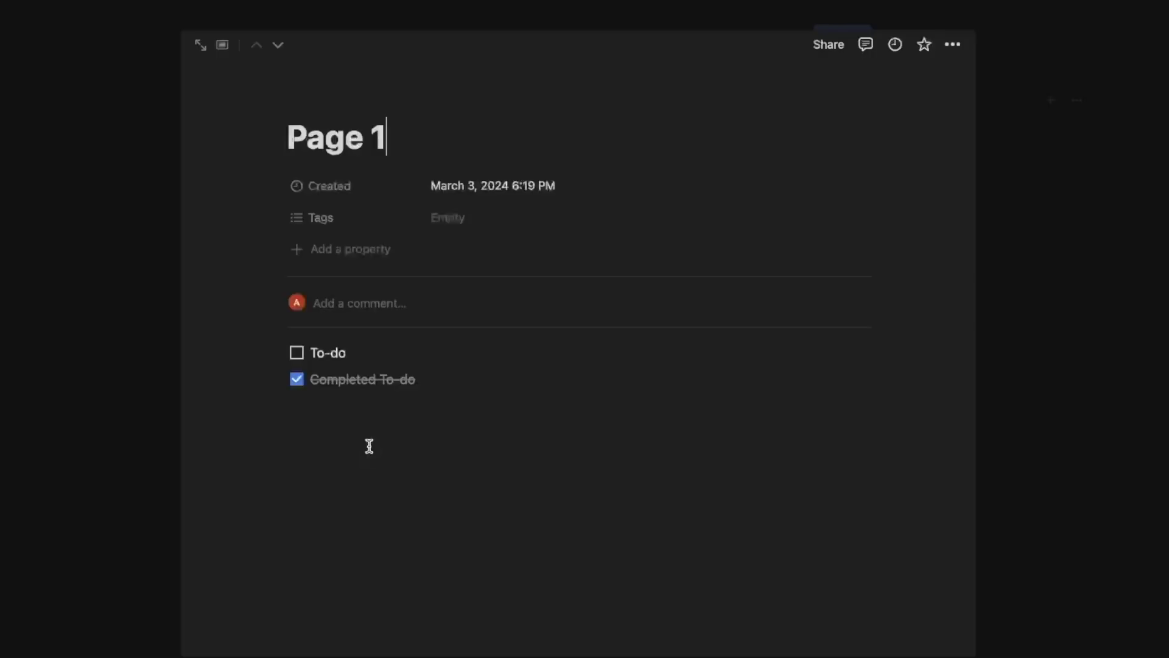
{"action": "key", "text": "BackSpace"}
{"action": "key", "text": "BackSpace"}
{"action": "key", "text": "BackSpace"}
{"action": "key", "text": "BackSpace"}
{"action": "key", "text": "BackSpace"}
{"action": "key", "text": "BackSpace"}
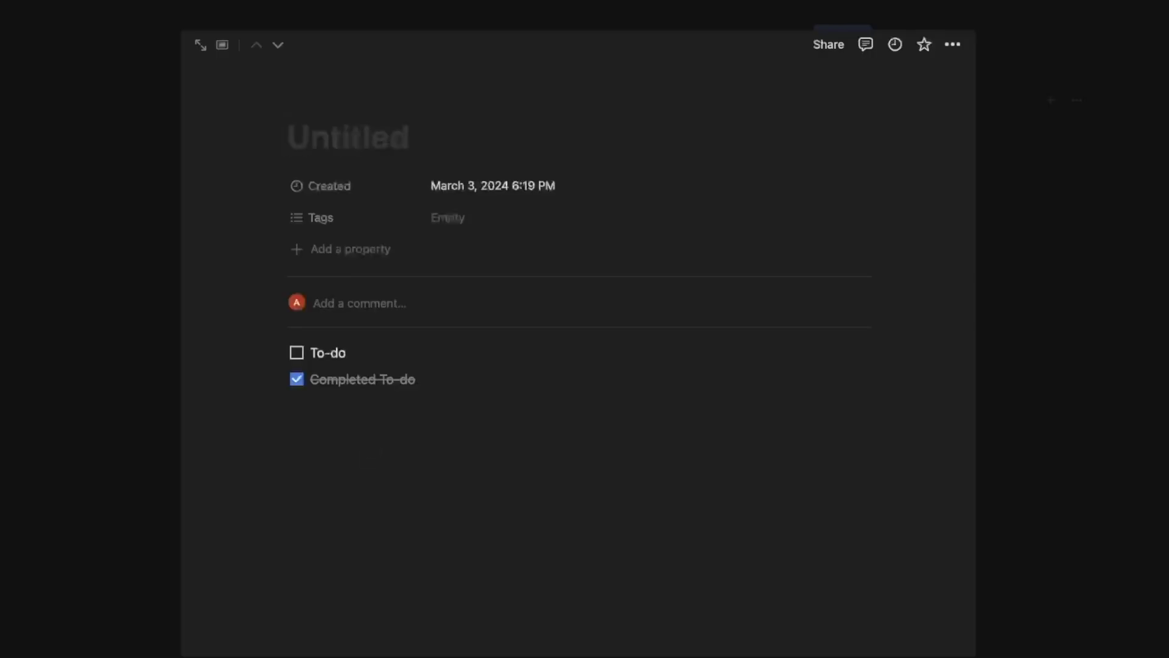
{"action": "type", "text": "Calculus"}
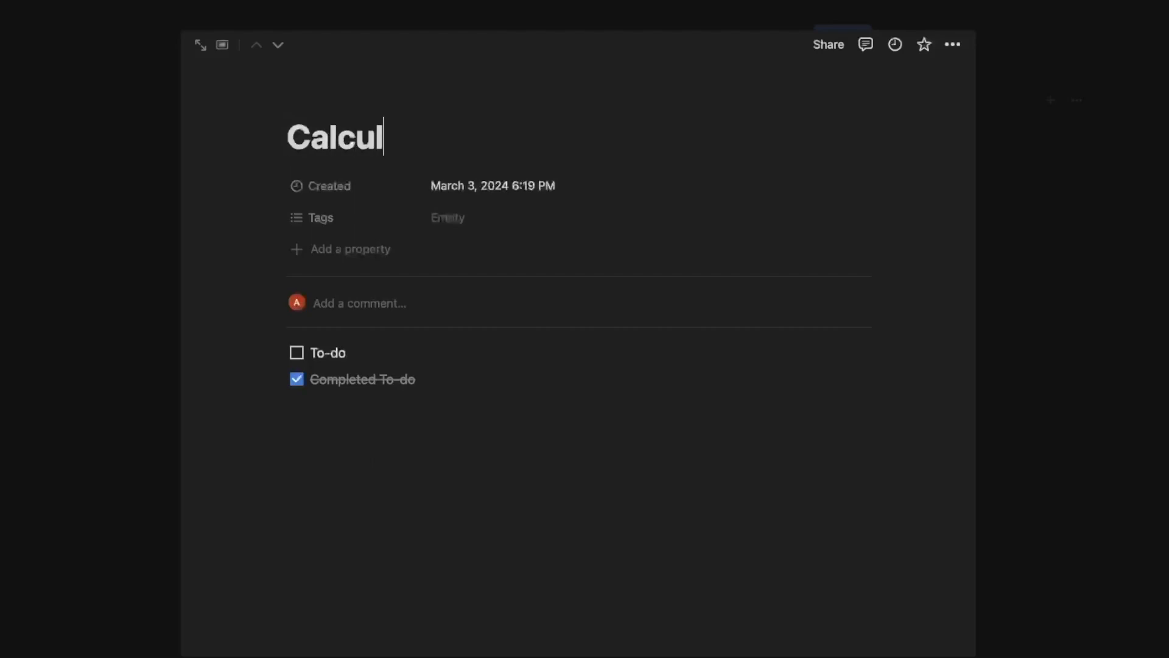
- Replace the sample to-do items in the Calculus page with the text "/page" and close the page
{"action": "left_click_drag", "start_coordinate": [441, 376], "coordinate": [280, 342]}
{"action": "key", "text": "BackSpace"}
{"action": "key", "text": "BackSpace"}
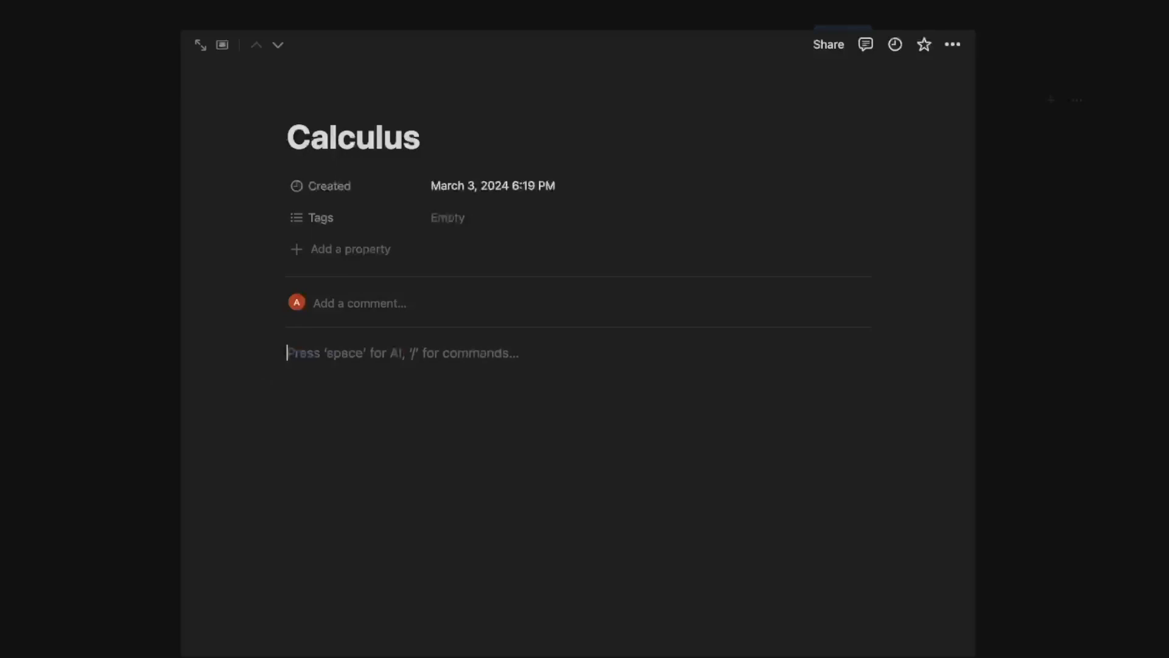
{"action": "type", "text": "/page"}
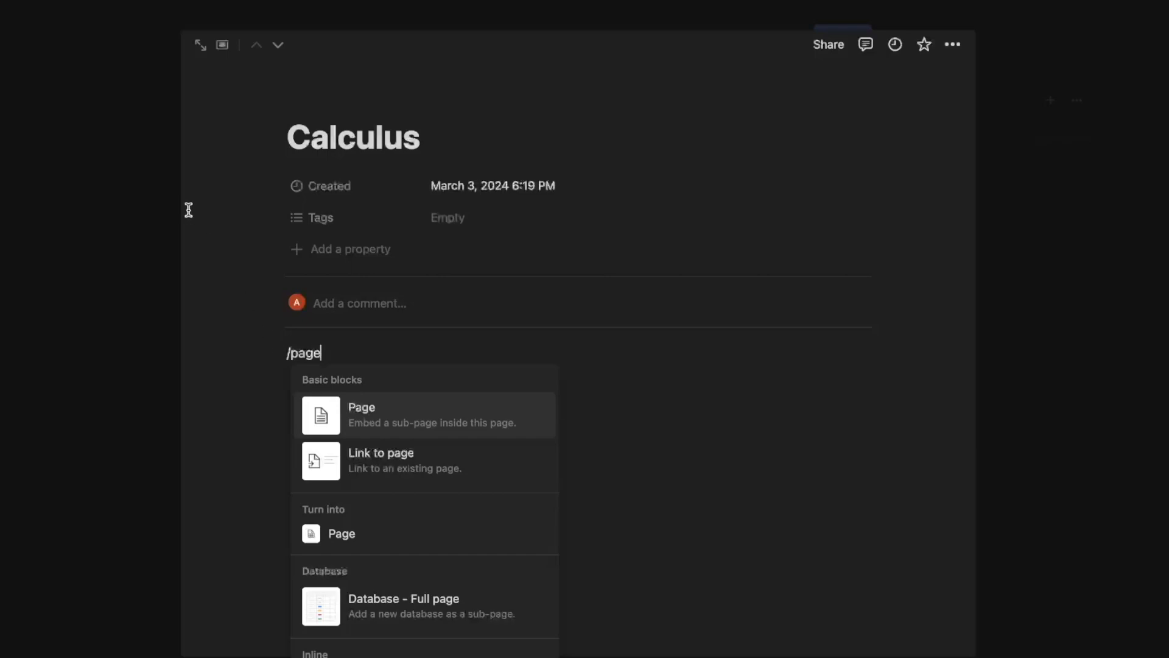
{"action": "left_click", "coordinate": [143, 205]}
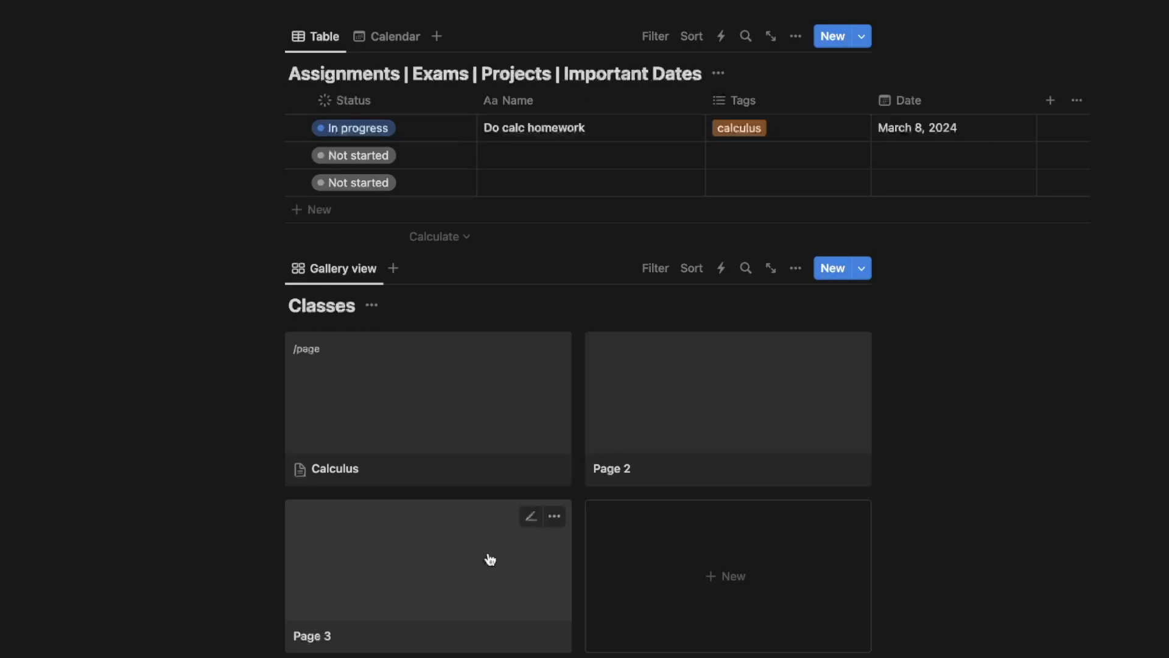
{"action": "scroll", "coordinate": [490, 559], "scroll_direction": "up", "scroll_amount": 9}
{"action": "scroll", "coordinate": [356, 527], "scroll_direction": "down", "scroll_amount": 3}
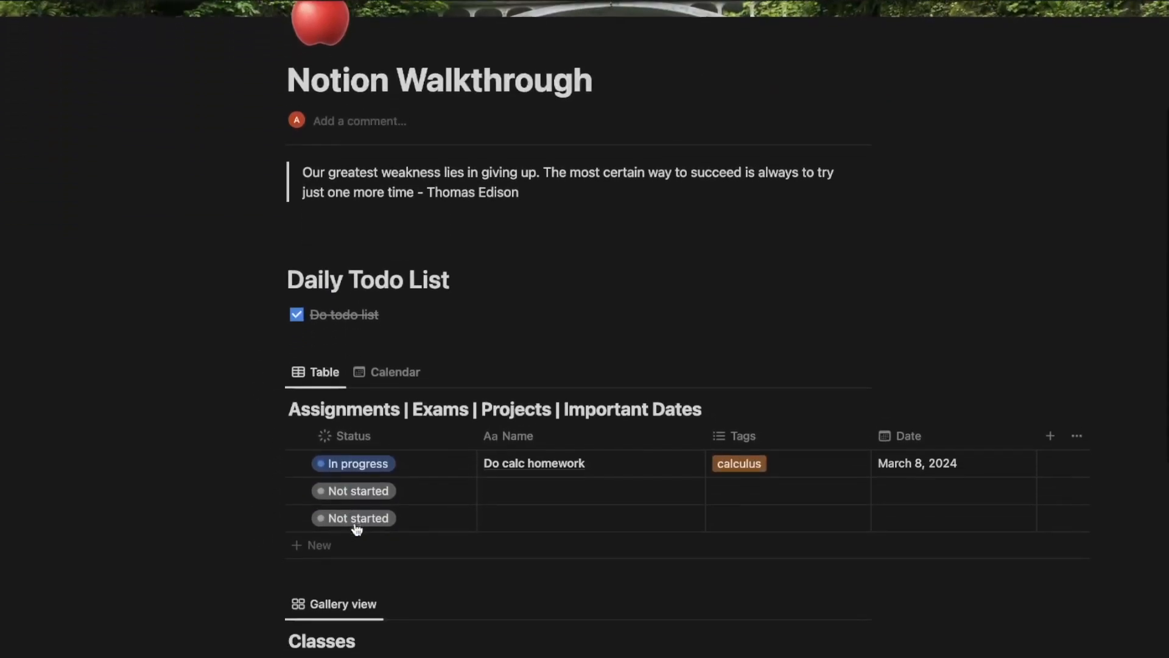
{"action": "scroll", "coordinate": [480, 443], "scroll_direction": "down", "scroll_amount": 5}
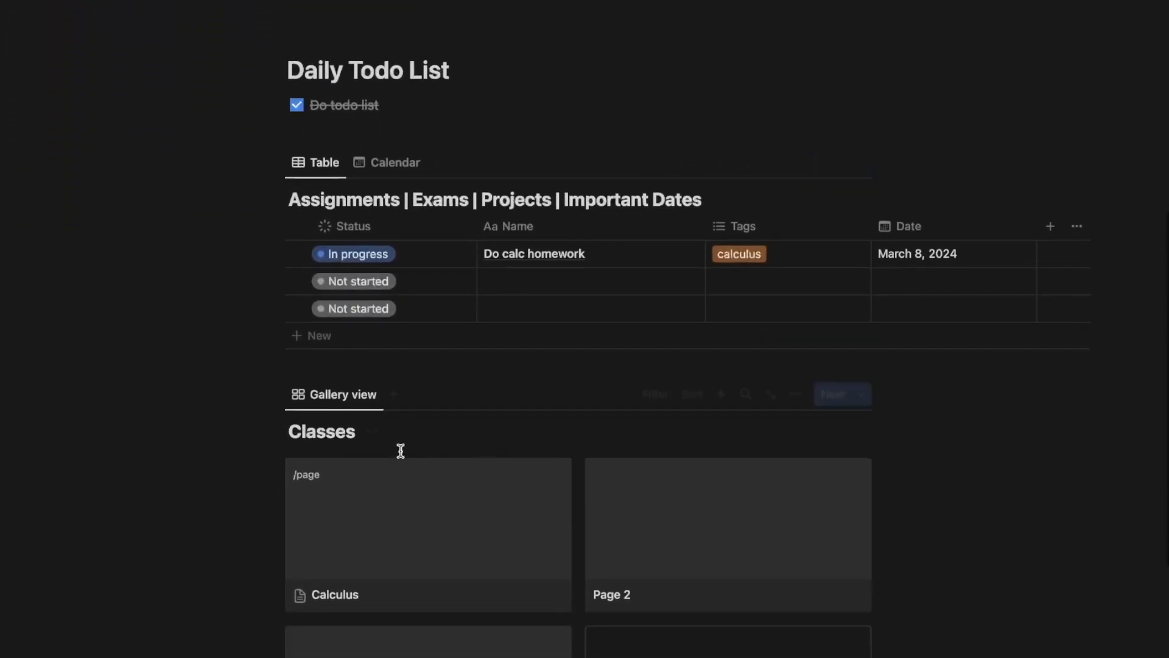
{"action": "scroll", "coordinate": [378, 591], "scroll_direction": "down", "scroll_amount": 1}
{"action": "scroll", "coordinate": [378, 591], "scroll_direction": "up", "scroll_amount": 6}
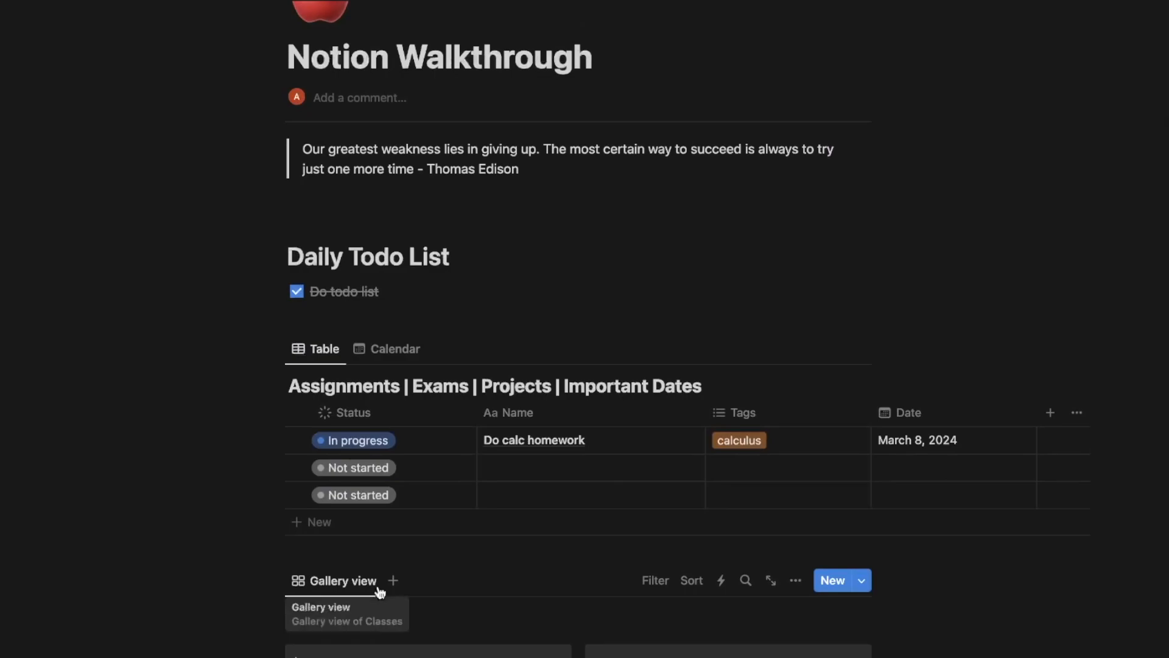
- Browse the insertable block types in an empty block below the Classes gallery and clear the leftover slash
{"action": "scroll", "coordinate": [379, 590], "scroll_direction": "down", "scroll_amount": 10}
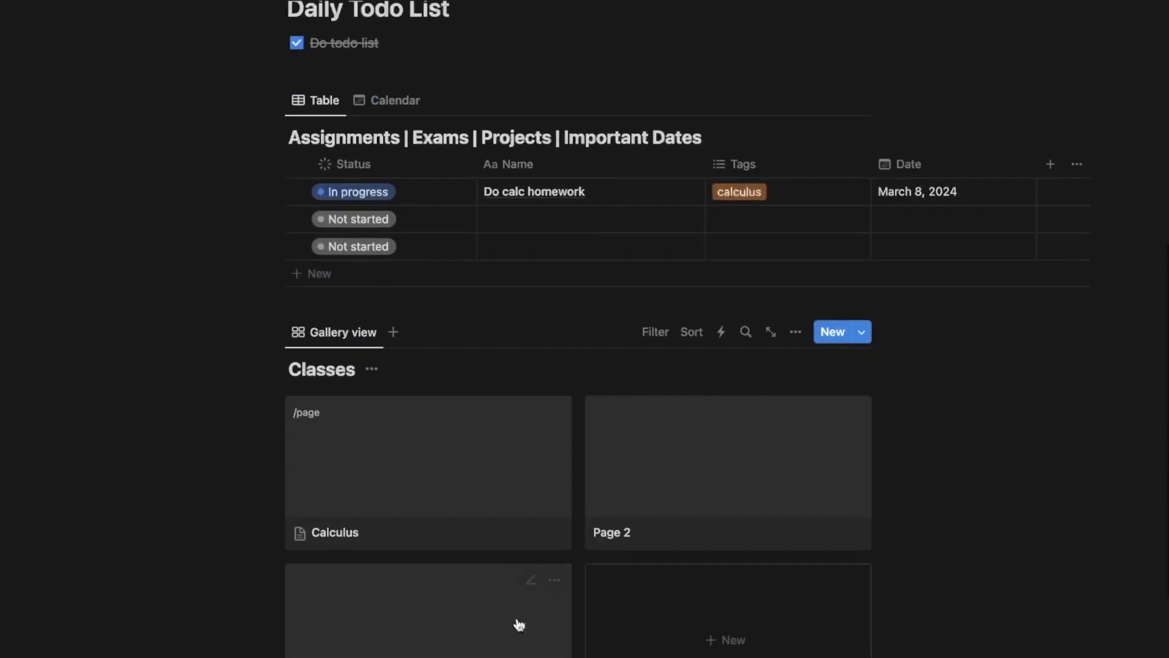
{"action": "left_click", "coordinate": [374, 624]}
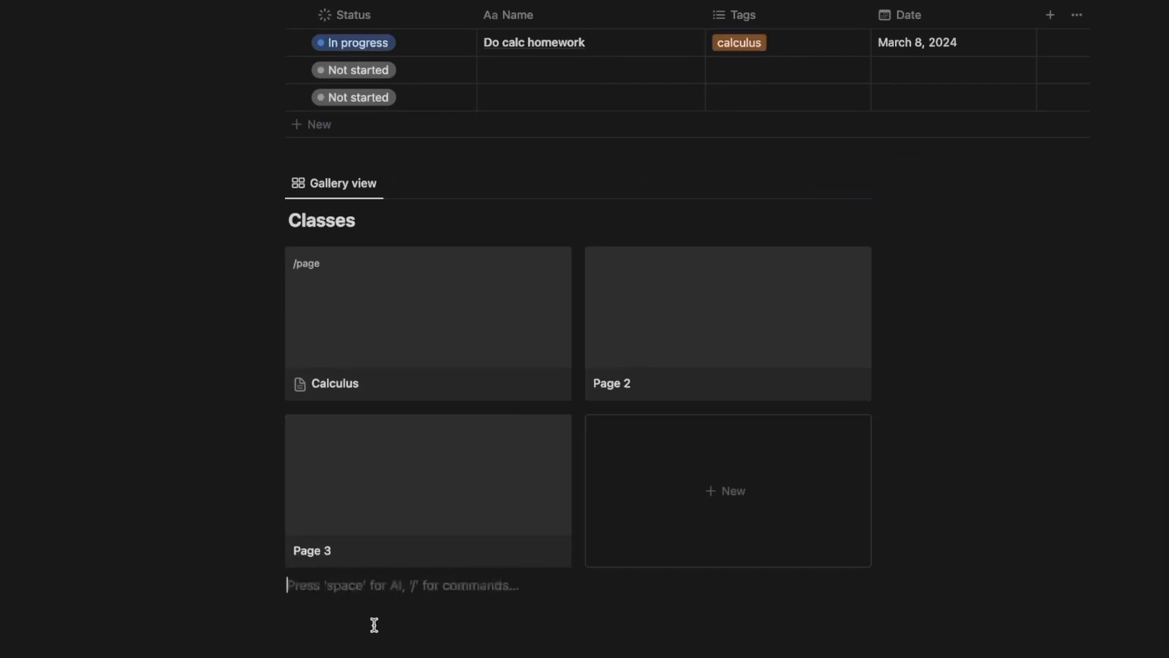
{"action": "type", "text": "/"}
{"action": "scroll", "coordinate": [407, 488], "scroll_direction": "down", "scroll_amount": 10}
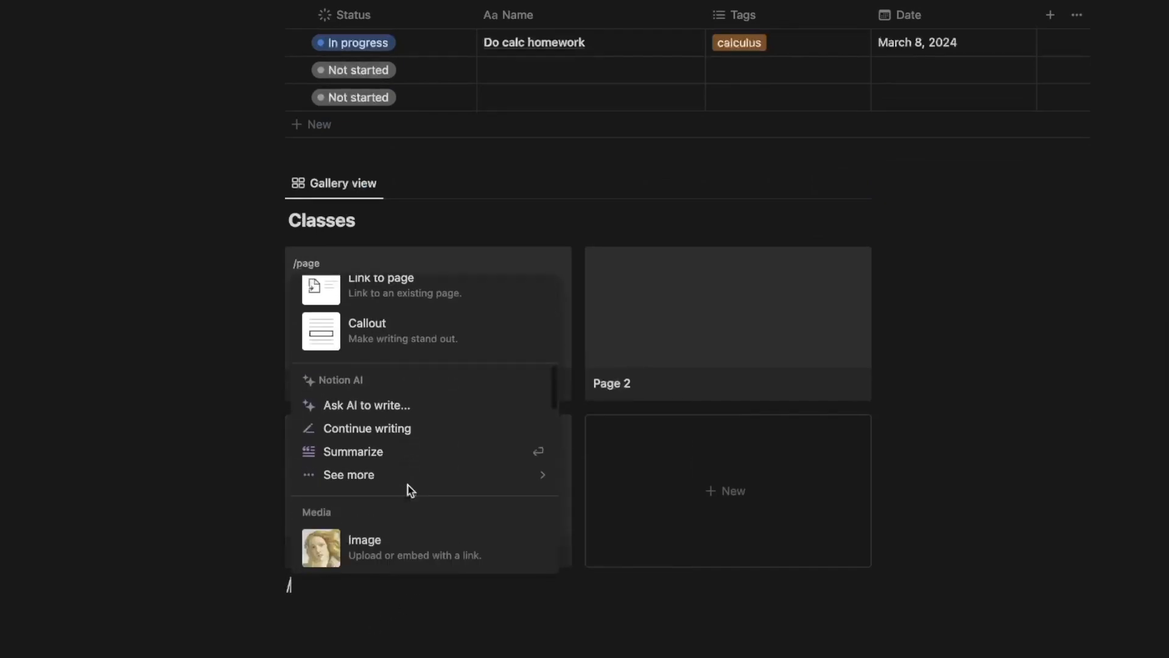
{"action": "scroll", "coordinate": [410, 489], "scroll_direction": "down", "scroll_amount": 2}
{"action": "scroll", "coordinate": [463, 444], "scroll_direction": "up", "scroll_amount": 7}
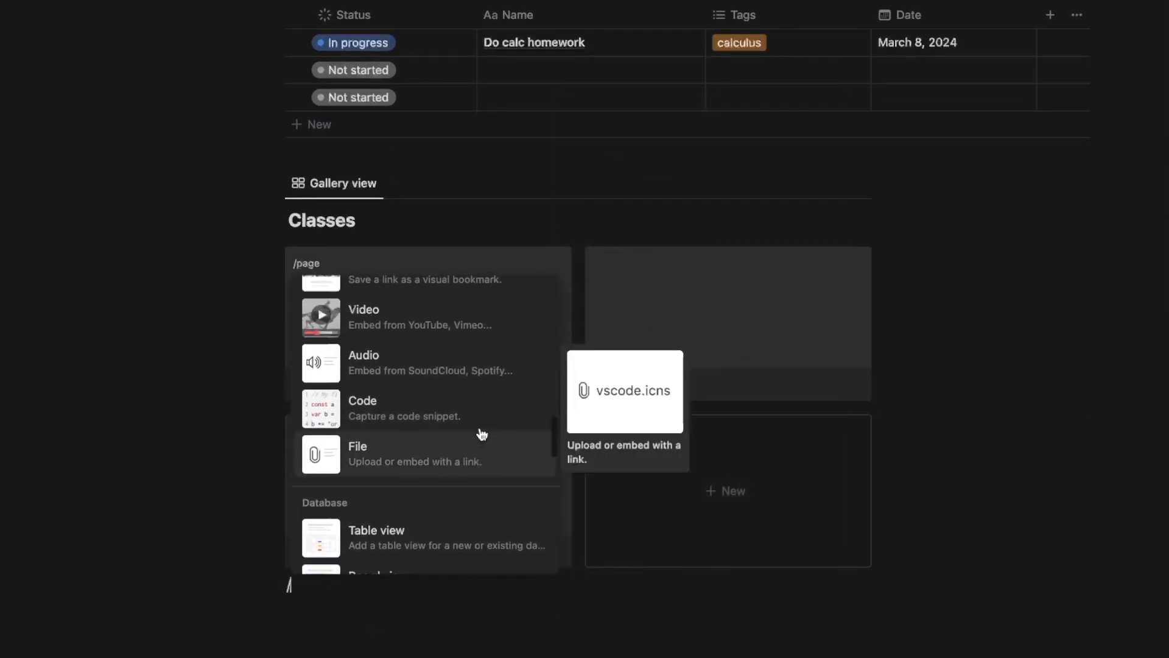
{"action": "scroll", "coordinate": [480, 428], "scroll_direction": "up", "scroll_amount": 5}
{"action": "left_click", "coordinate": [392, 638]}
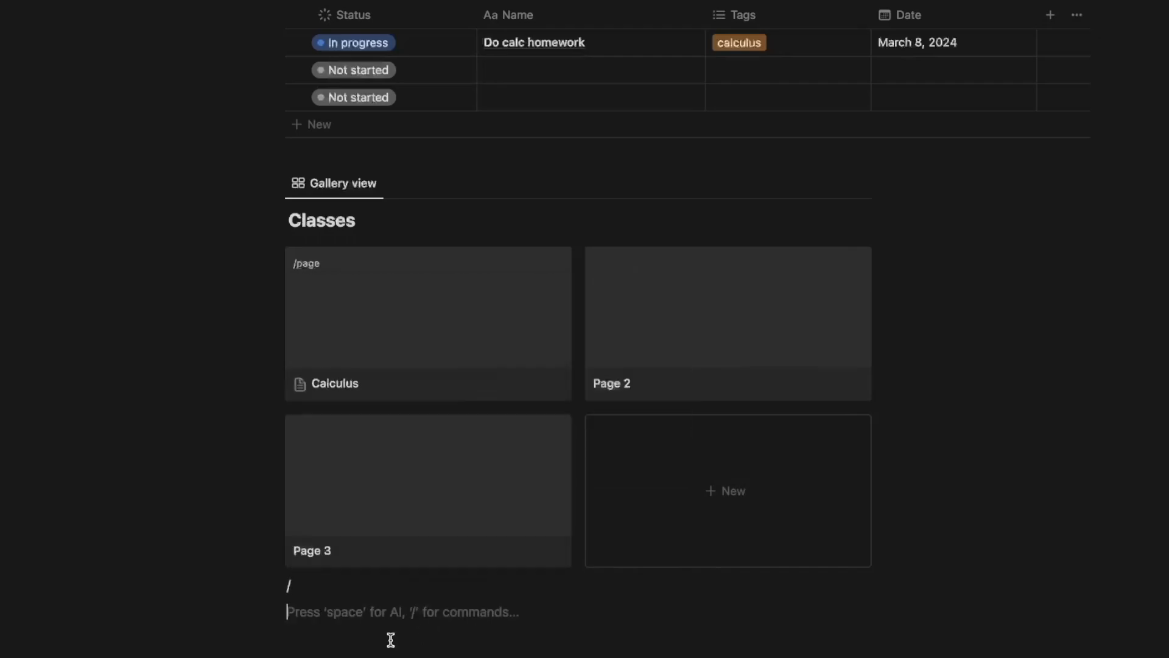
{"action": "key", "text": "BackSpace"}
{"action": "key", "text": "BackSpace"}
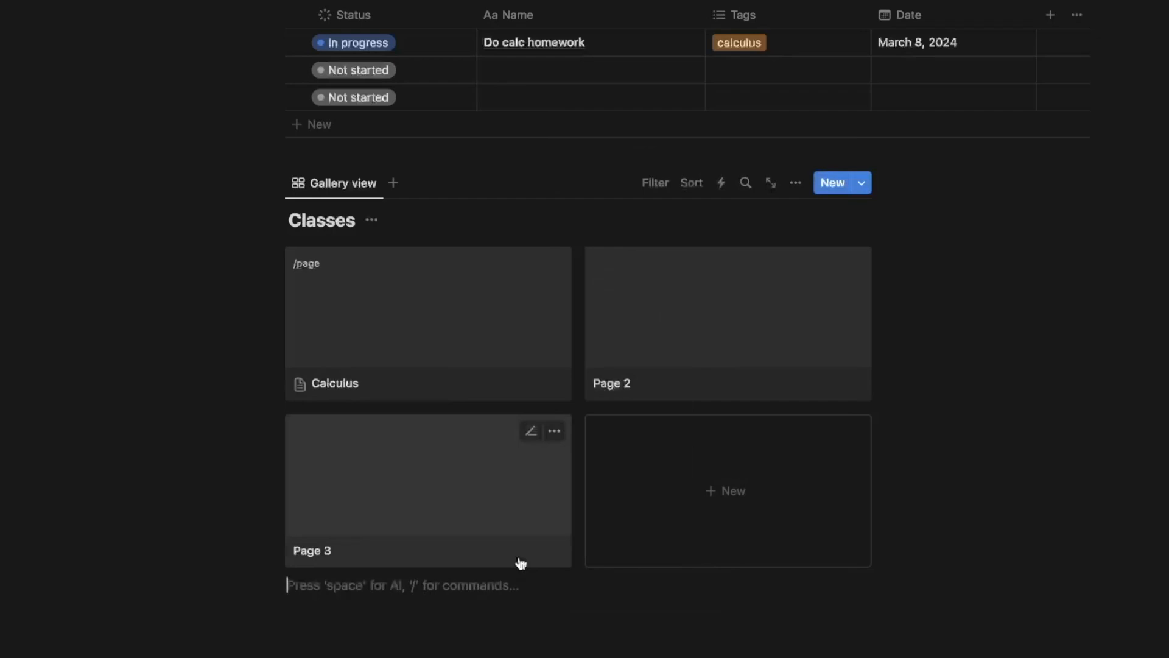
- Add a Heading 1 reading "Upcoming Exams" between the daily to-do list and the assignments database
{"action": "scroll", "coordinate": [520, 562], "scroll_direction": "up", "scroll_amount": 6}
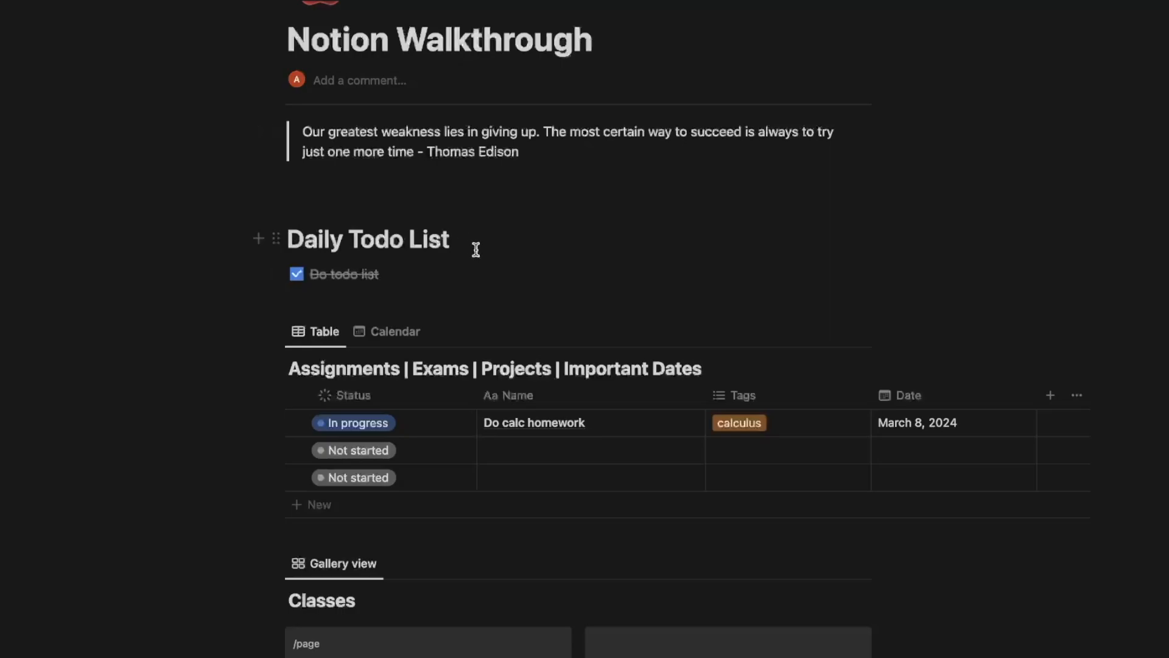
{"action": "left_click", "coordinate": [417, 271]}
{"action": "key", "text": "Return"}
{"action": "key", "text": "Return"}
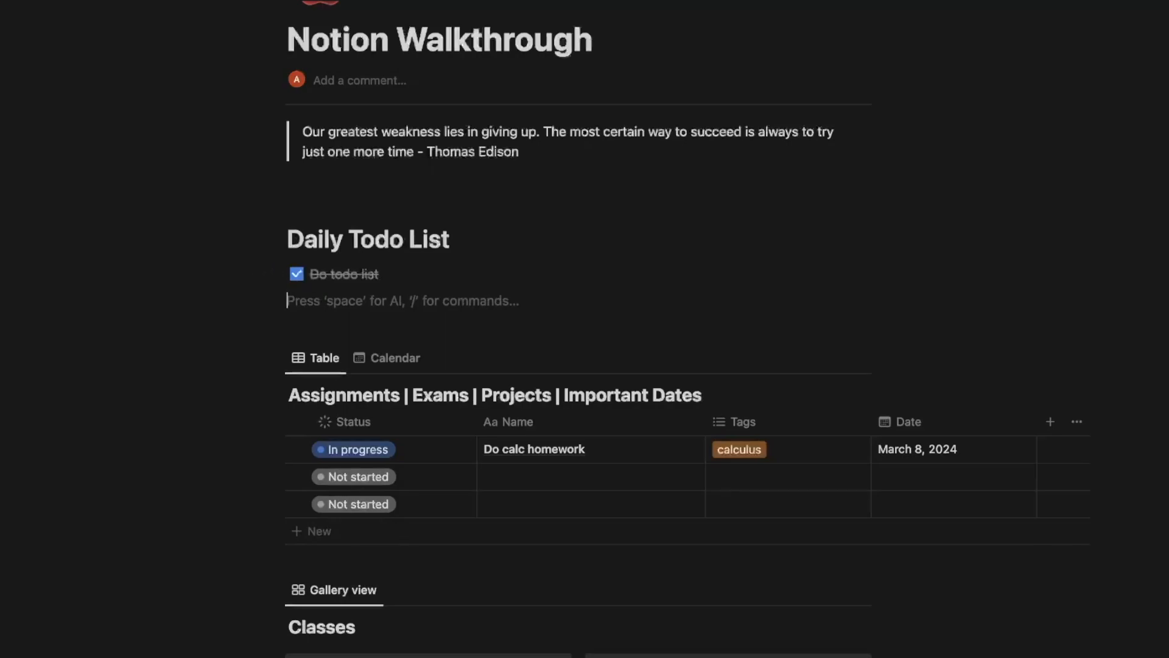
{"action": "type", "text": "/heading"}
{"action": "key", "text": "Return"}
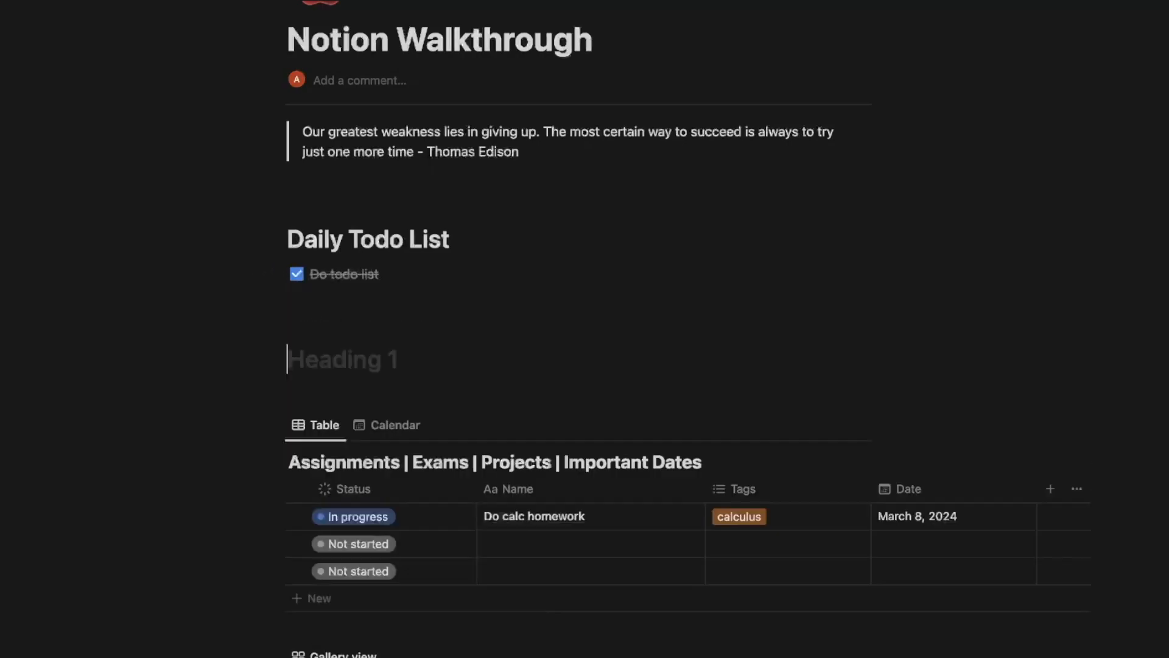
{"action": "type", "text": "Upcoming E"}
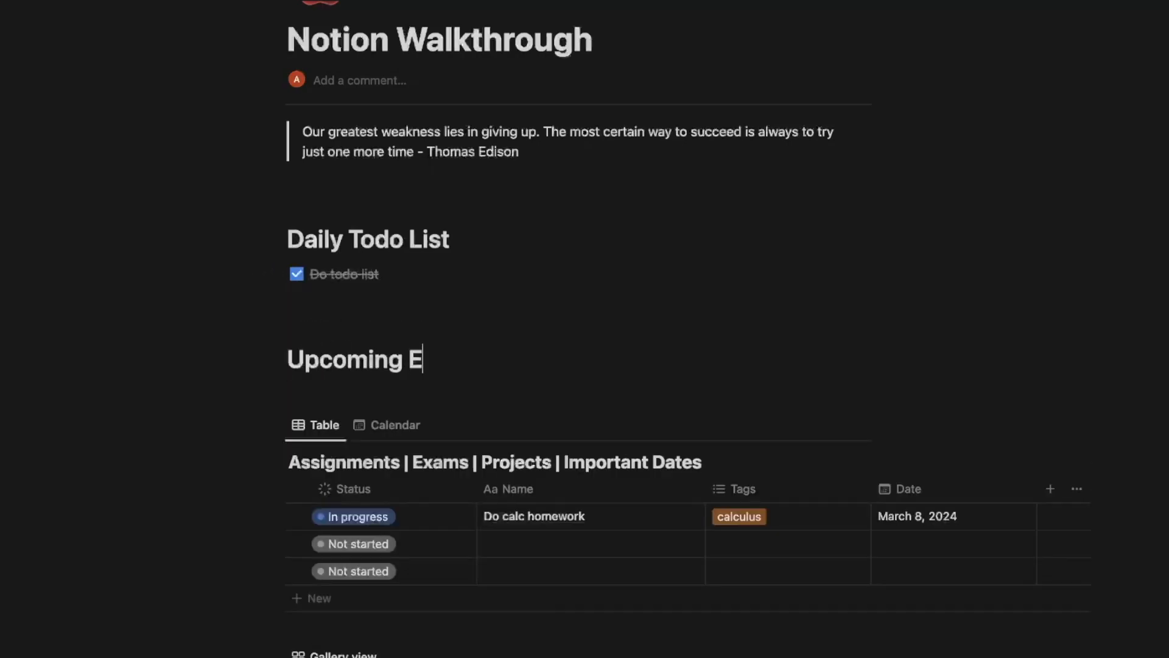
{"action": "type", "text": "xams"}
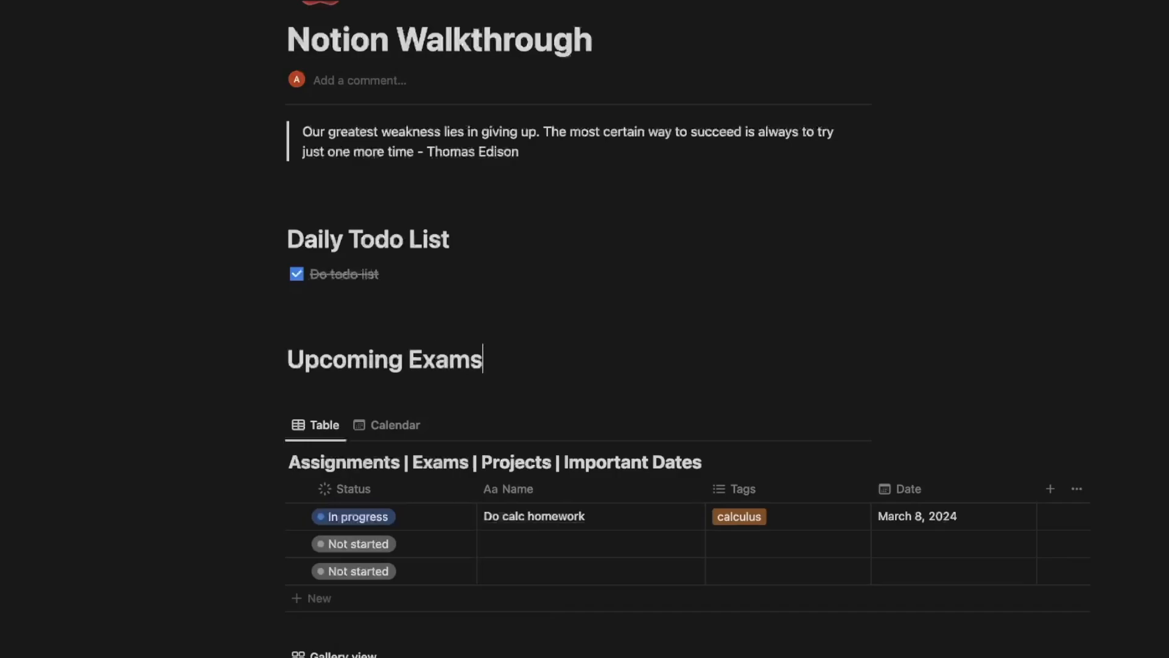
- Move the "Upcoming Exams" heading into a second column beside "Daily Todo List" and place the to-do item directly under its own heading
{"action": "scroll", "coordinate": [542, 448], "scroll_direction": "down", "scroll_amount": 3}
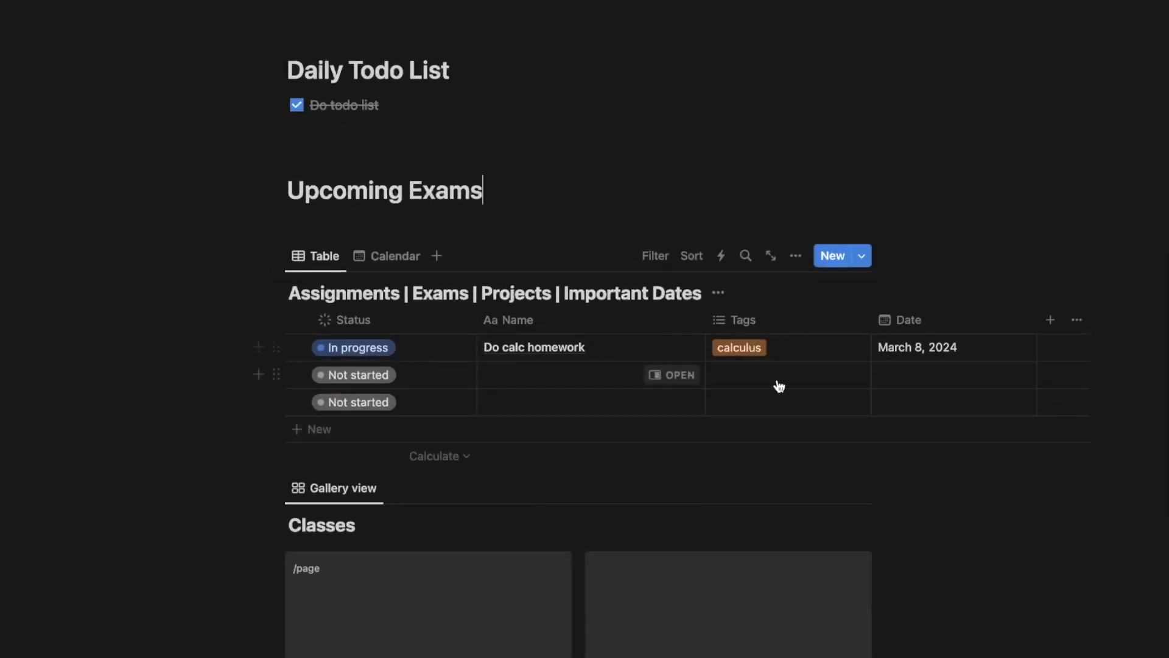
{"action": "scroll", "coordinate": [695, 380], "scroll_direction": "up", "scroll_amount": 2}
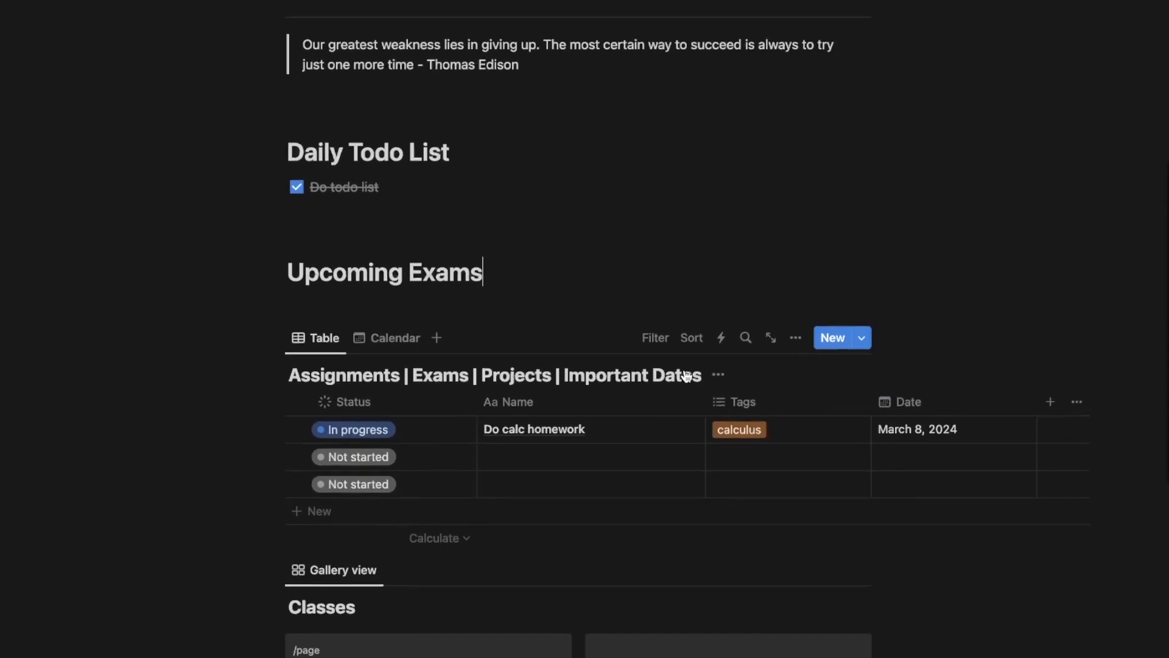
{"action": "left_click_drag", "start_coordinate": [276, 287], "coordinate": [888, 157]}
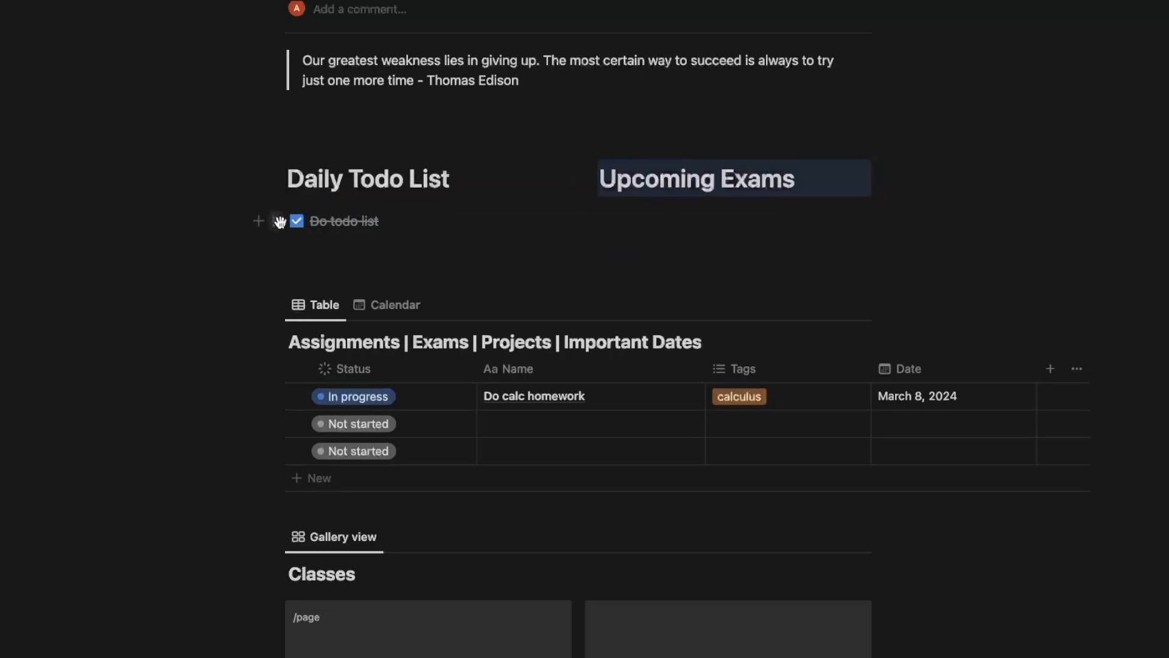
{"action": "left_click_drag", "start_coordinate": [276, 221], "coordinate": [297, 190]}
- Insert a bulleted list block under the "Upcoming Exams" heading
{"action": "left_click", "coordinate": [644, 211]}
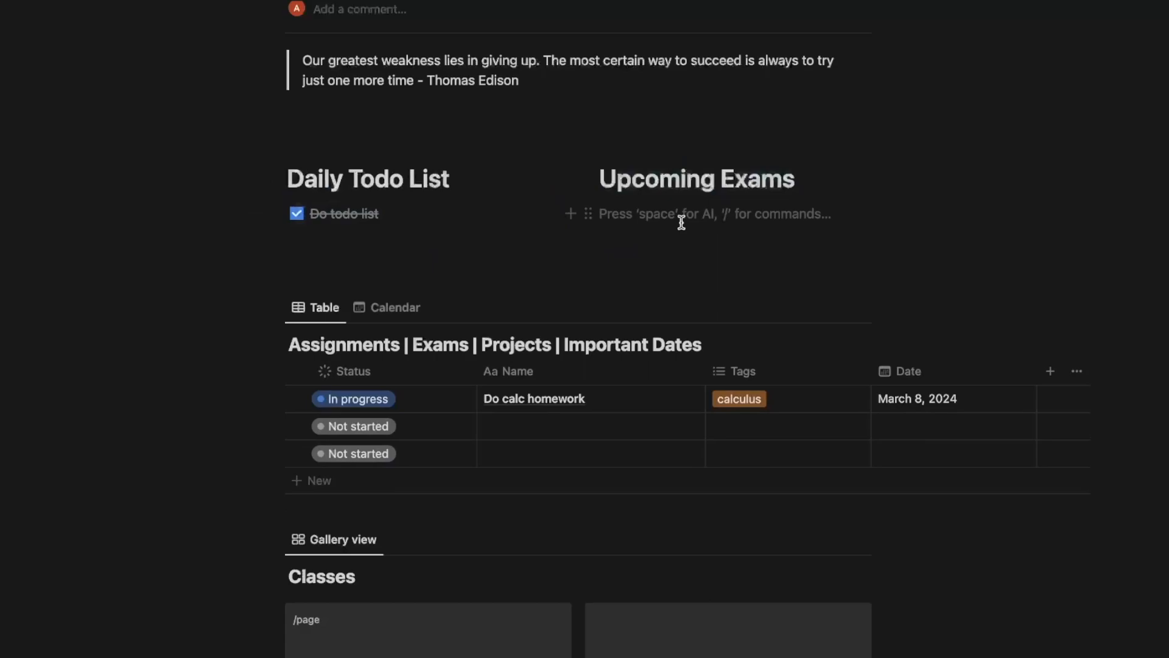
{"action": "type", "text": "/"}
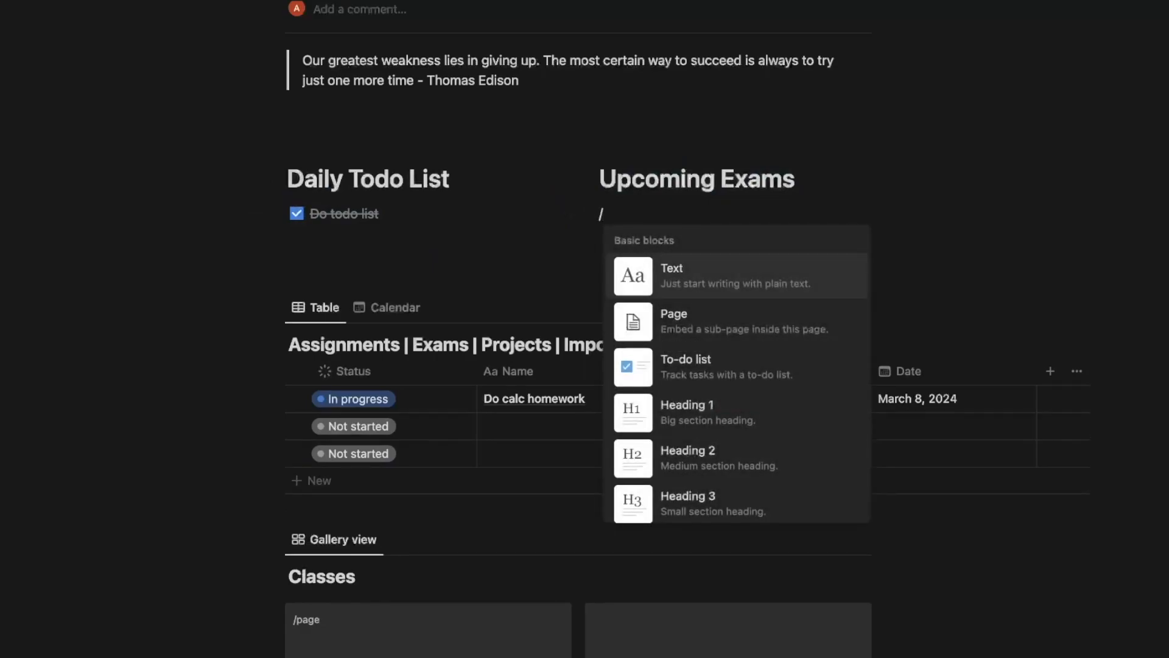
{"action": "type", "text": "but"}
{"action": "key", "text": "BackSpace"}
{"action": "type", "text": "ll"}
{"action": "key", "text": "Return"}
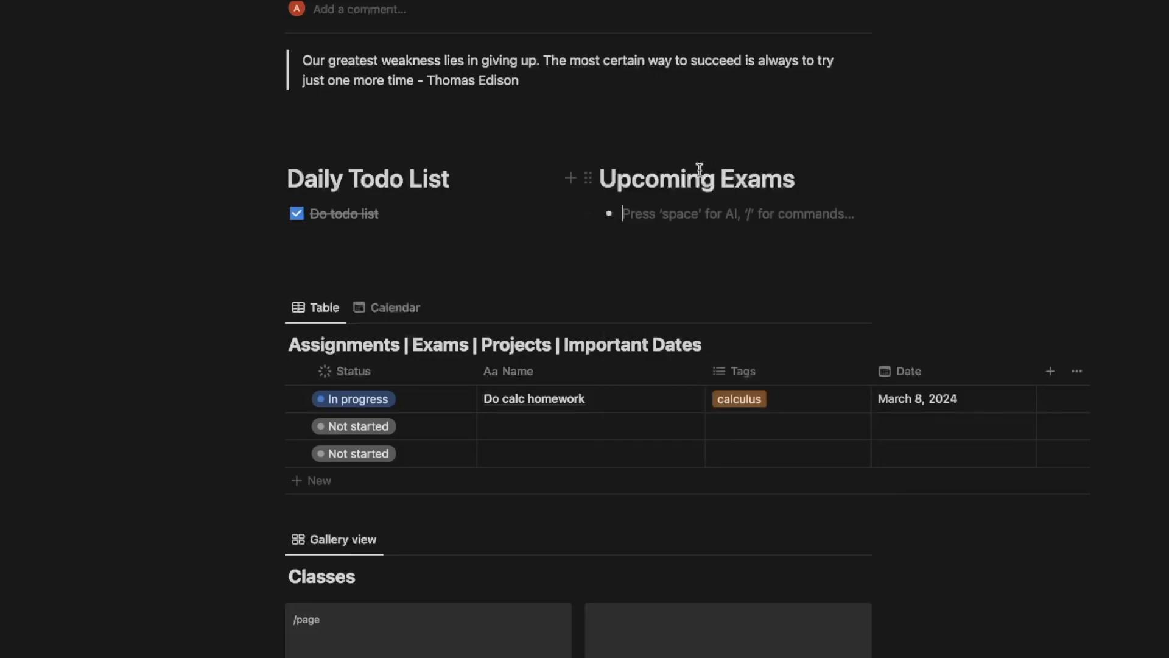
- Enter "Calc Test Thrusday" as the first bullet under "Upcoming Exams"
{"action": "type", "text": "Calcu Test"}
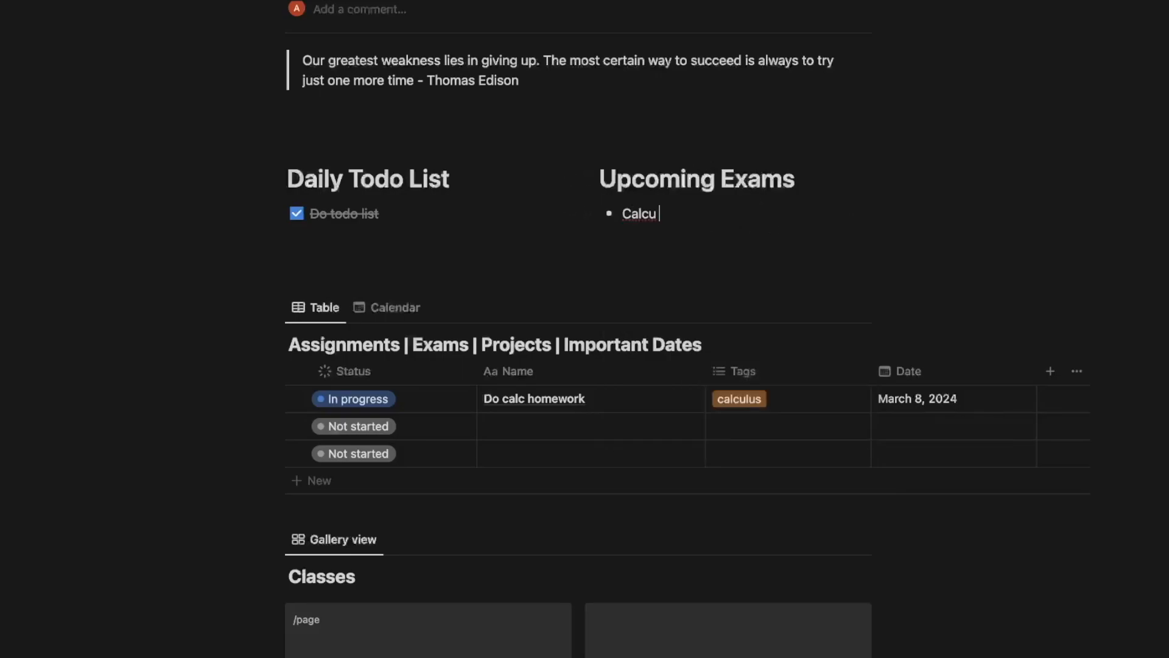
{"action": "key", "text": "BackSpace"}
{"action": "key", "text": "BackSpace"}
{"action": "key", "text": "BackSpace"}
{"action": "key", "text": "BackSpace"}
{"action": "key", "text": "BackSpace"}
{"action": "key", "text": "BackSpace"}
{"action": "type", "text": "Test Thrusday"}
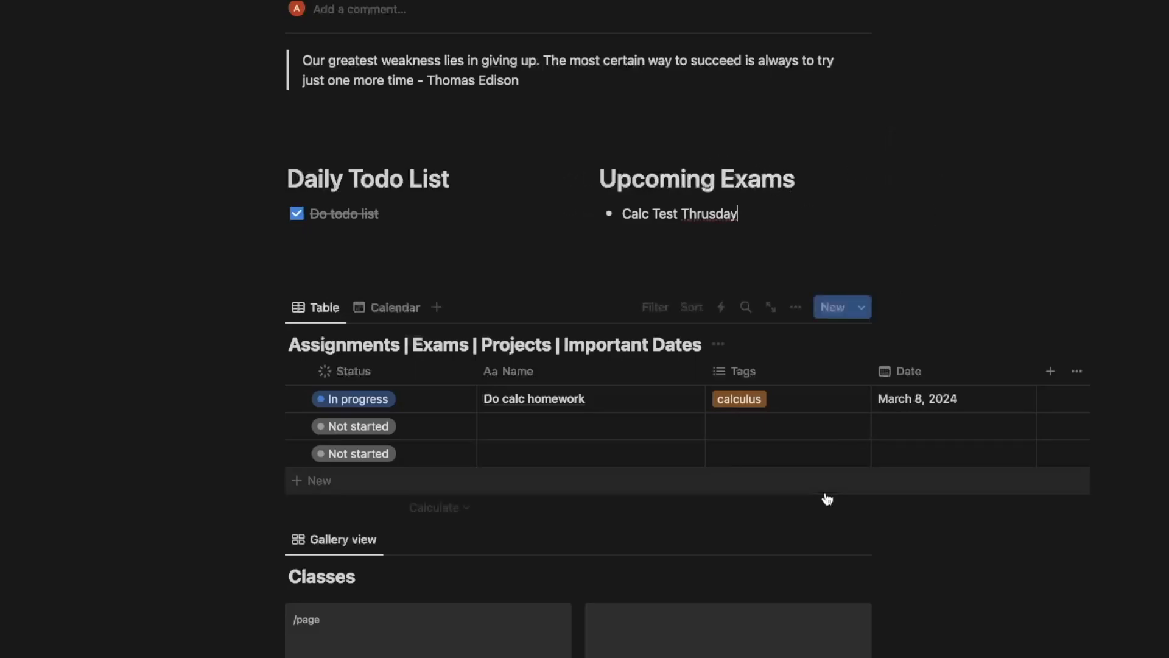
- Set the Notion Walkthrough page to full width and look over the widened layout
{"action": "scroll", "coordinate": [824, 494], "scroll_direction": "up", "scroll_amount": 5}
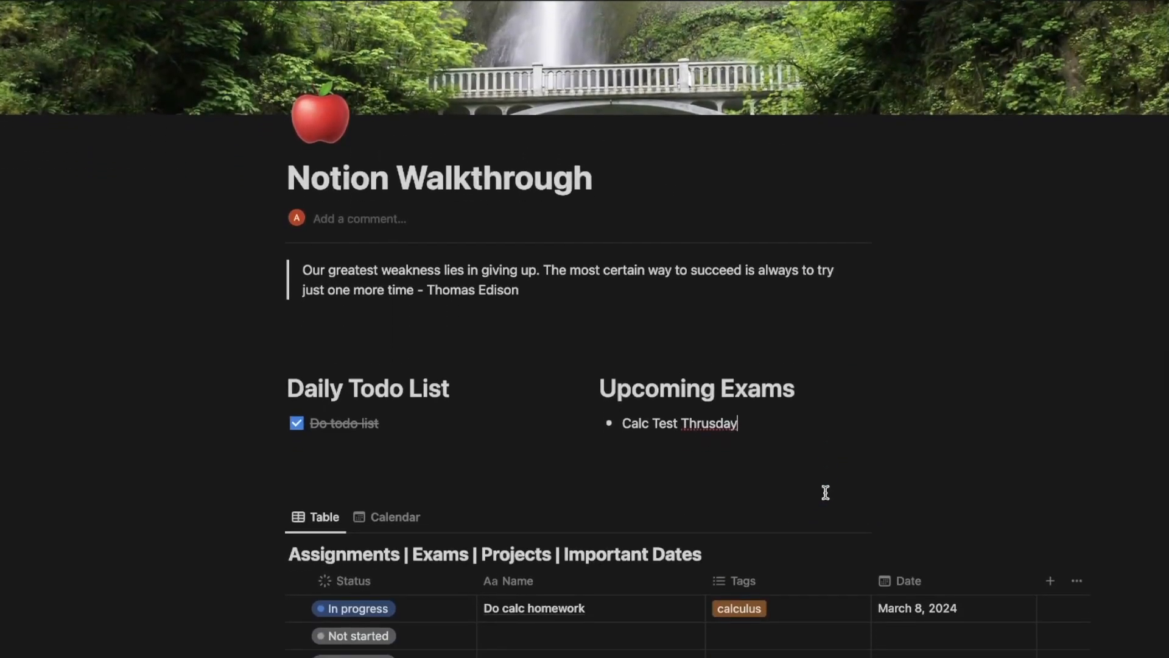
{"action": "left_click", "coordinate": [1157, 7]}
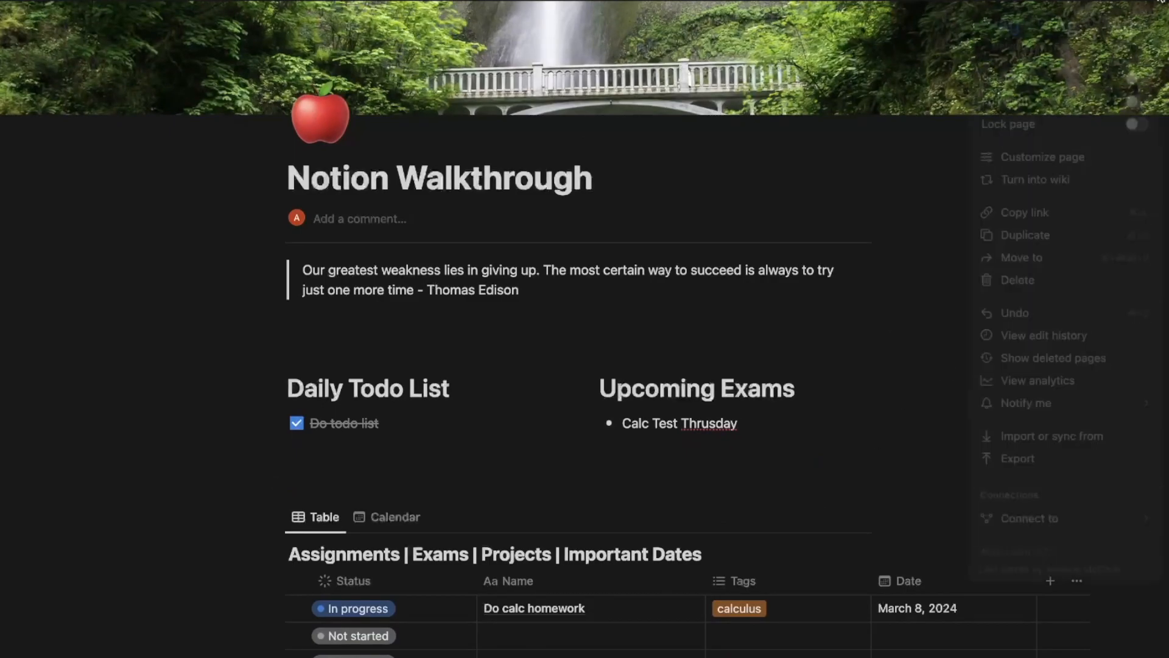
{"action": "left_click", "coordinate": [1137, 105]}
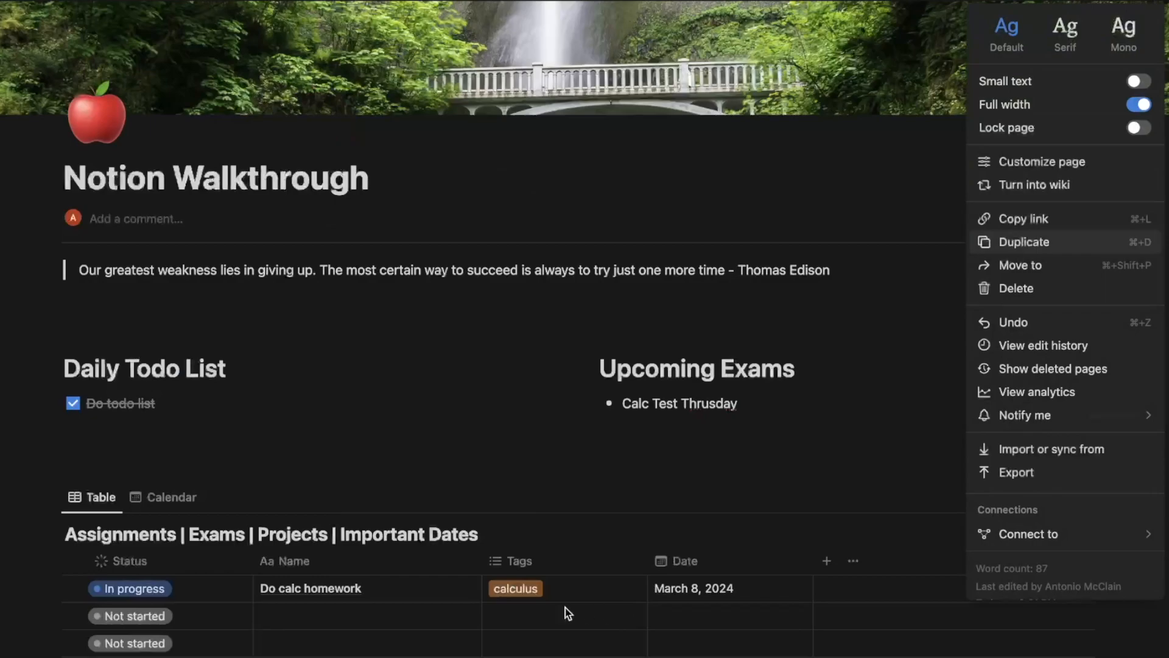
{"action": "left_click", "coordinate": [553, 481]}
{"action": "scroll", "coordinate": [554, 484], "scroll_direction": "down", "scroll_amount": 10}
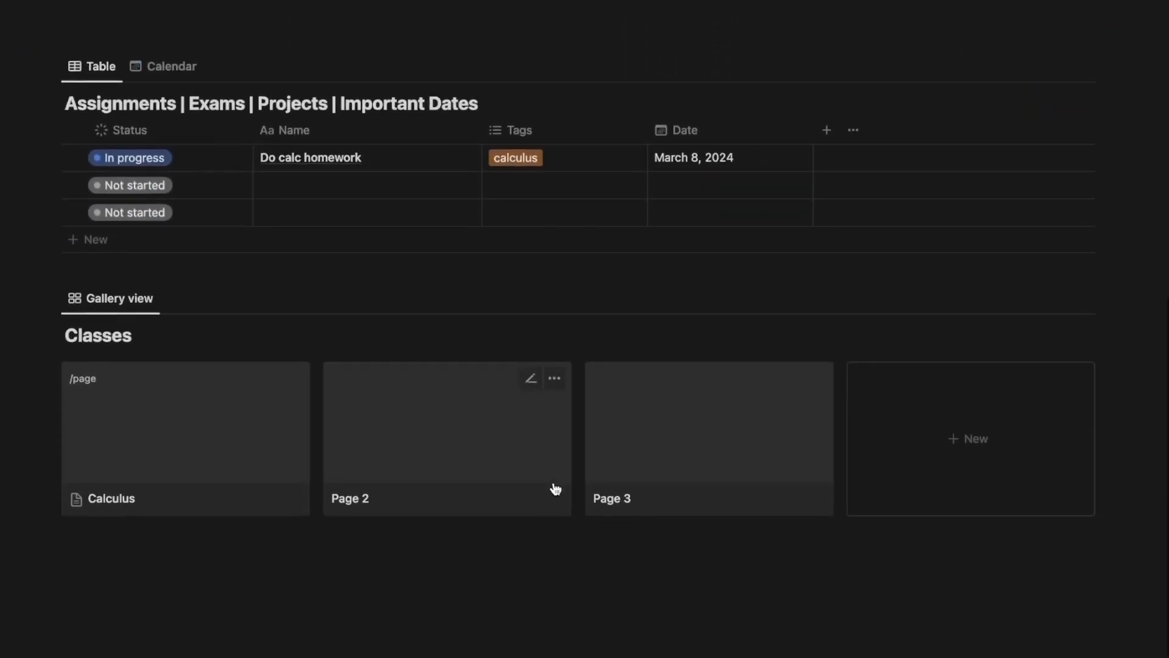
{"action": "scroll", "coordinate": [555, 489], "scroll_direction": "up", "scroll_amount": 10}
- Try the Serif font style for the page, settle on Mono and review the whole page
{"action": "left_click", "coordinate": [1157, 8]}
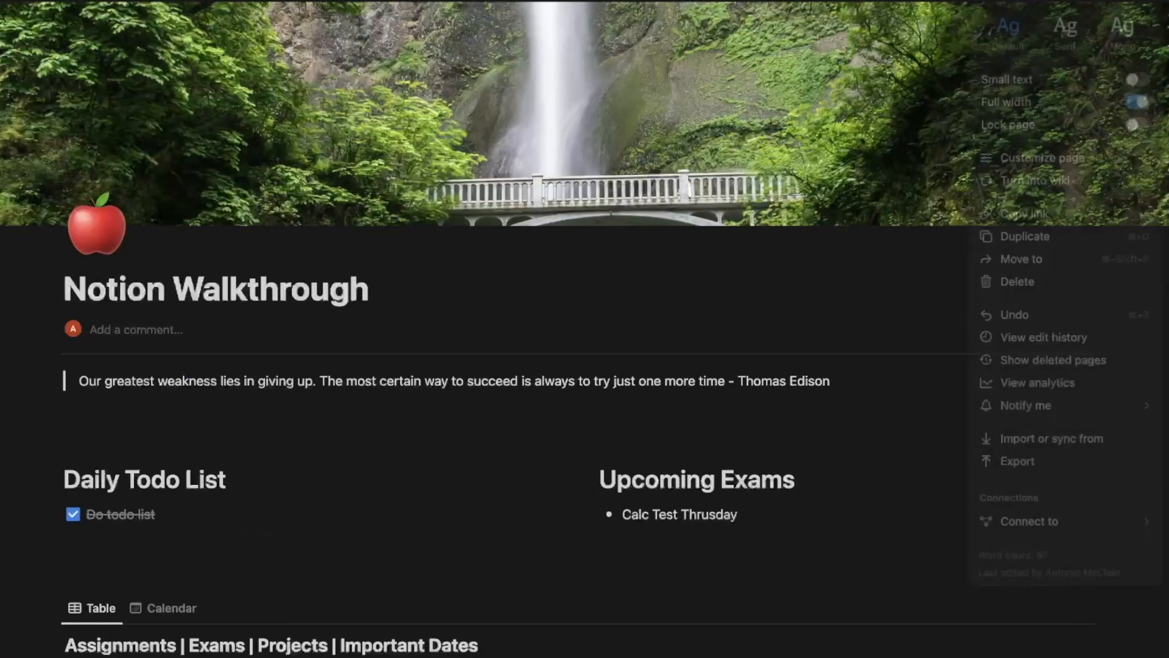
{"action": "left_click", "coordinate": [1082, 39]}
{"action": "left_click", "coordinate": [1140, 35]}
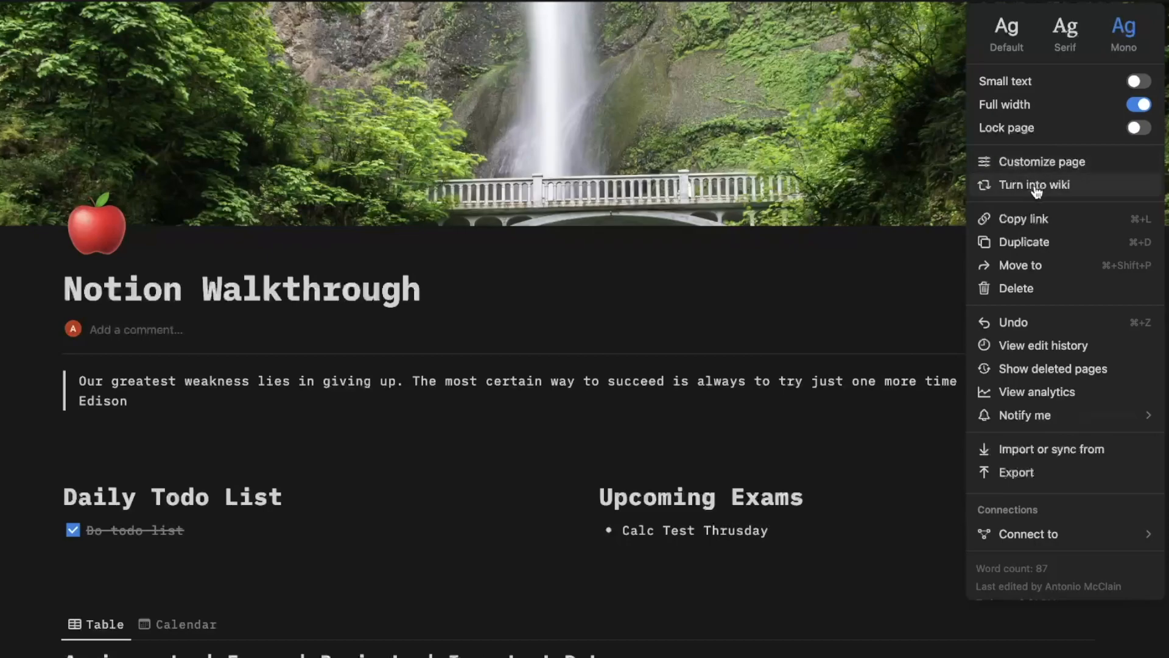
{"action": "mouse_move", "coordinate": [971, 413]}
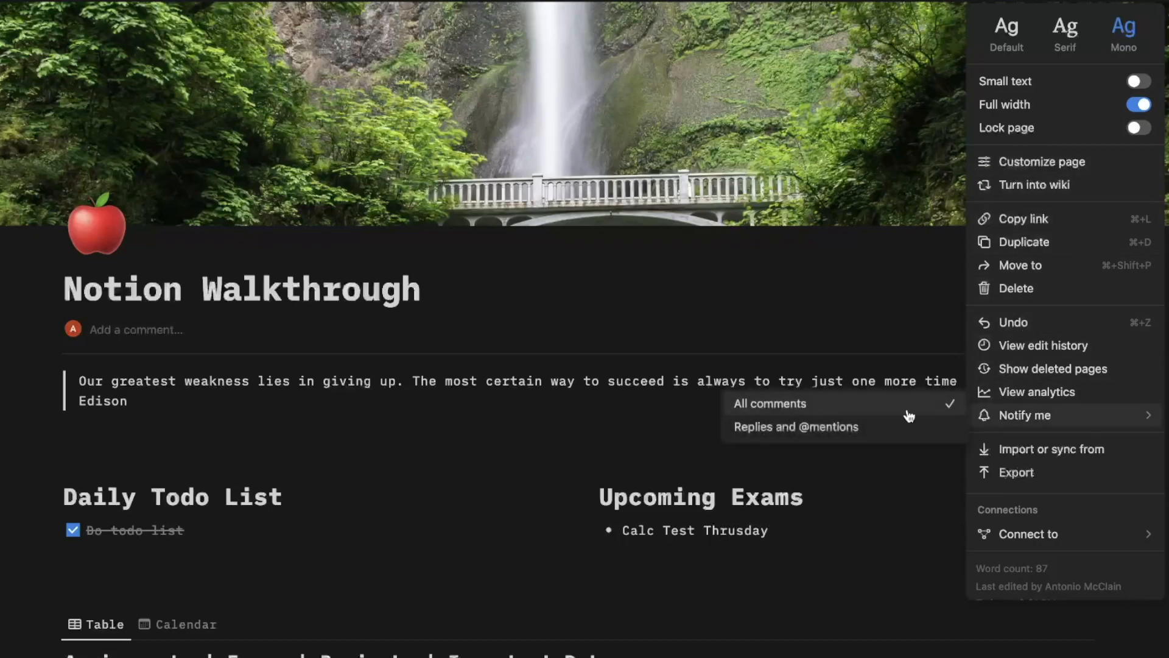
{"action": "left_click", "coordinate": [377, 566]}
{"action": "scroll", "coordinate": [375, 564], "scroll_direction": "down", "scroll_amount": 5}
{"action": "scroll", "coordinate": [383, 541], "scroll_direction": "down", "scroll_amount": 5}
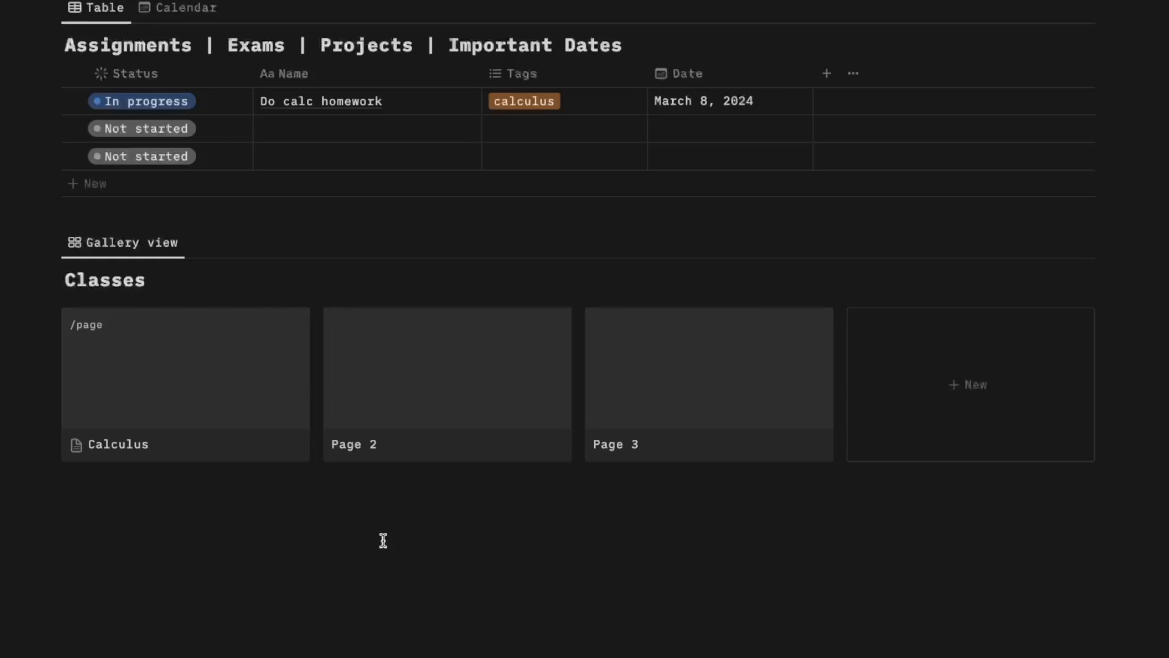
{"action": "scroll", "coordinate": [383, 540], "scroll_direction": "up", "scroll_amount": 10}
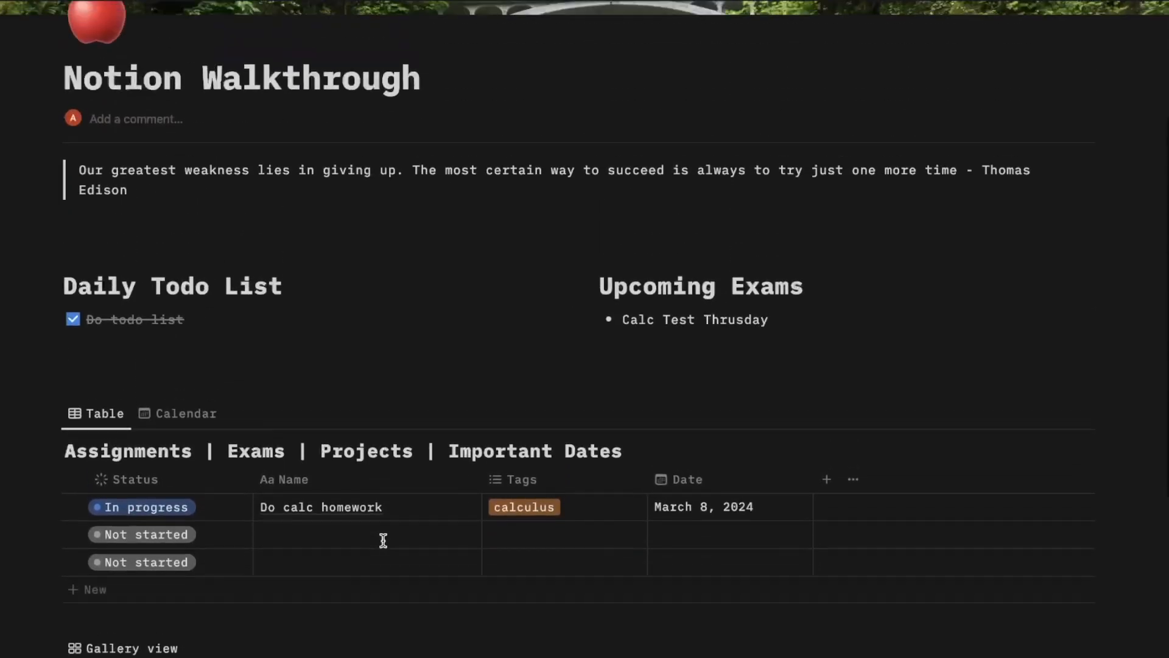